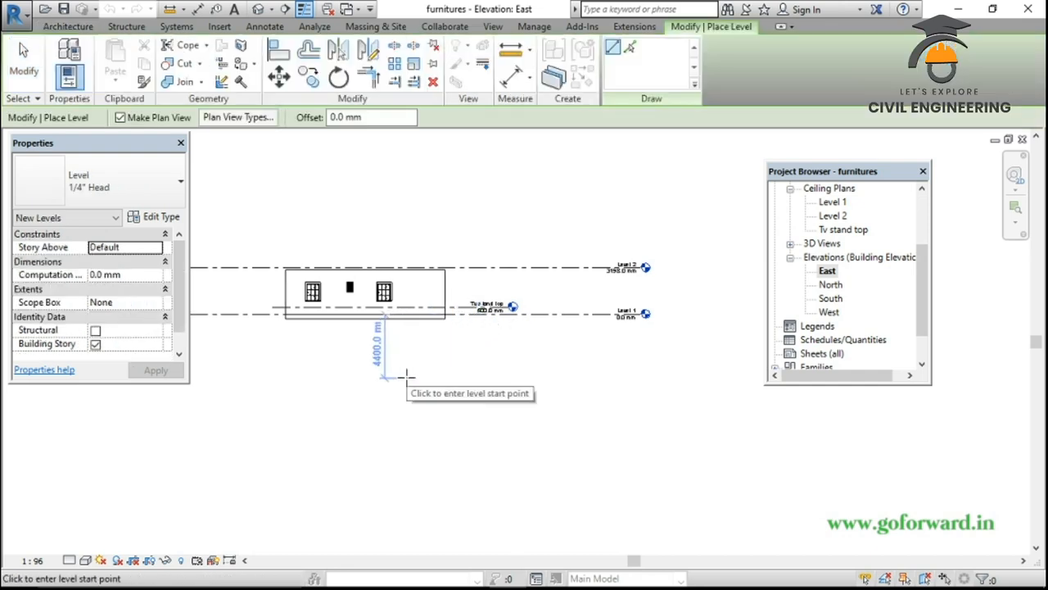
# Draw a level 1000 mm below Level 1, ending in line with the Level 1 head
pyautogui.moveTo(306, 350); pyautogui.dragTo(473, 369, button='middle')
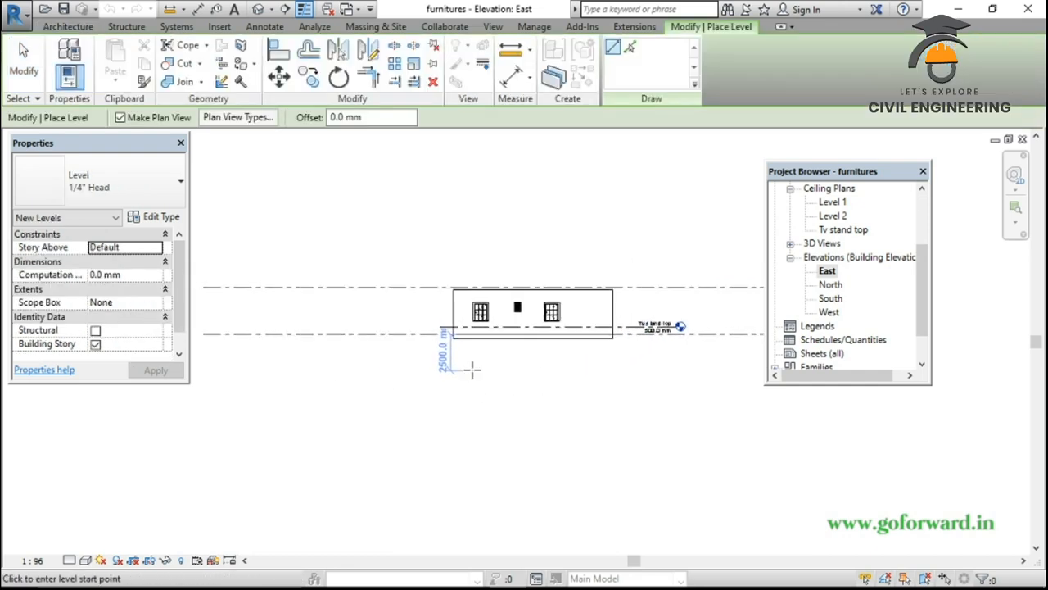
pyautogui.scroll(3, 344, 382)
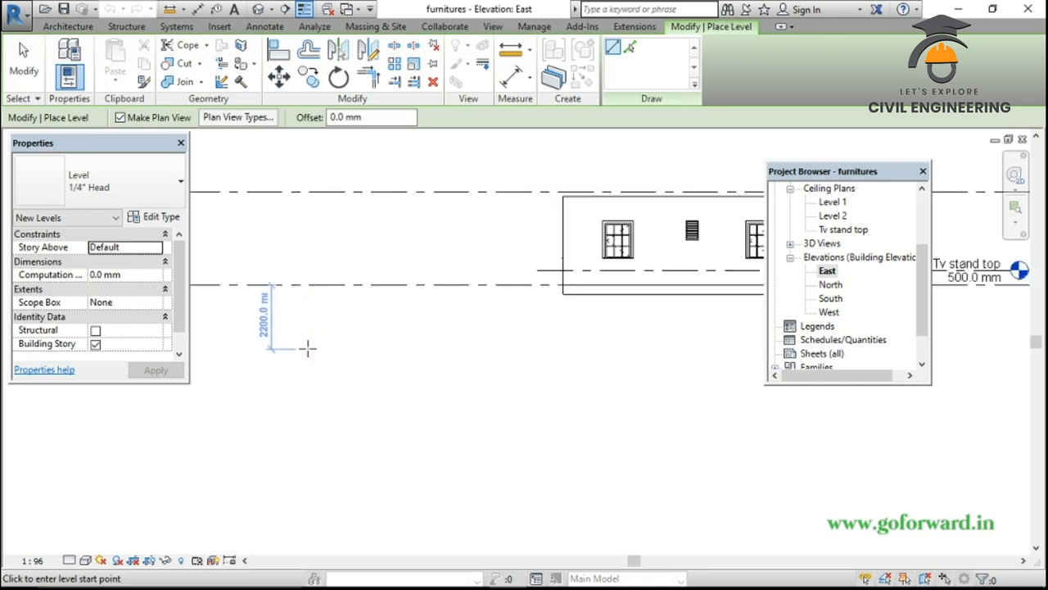
pyautogui.write('1000')
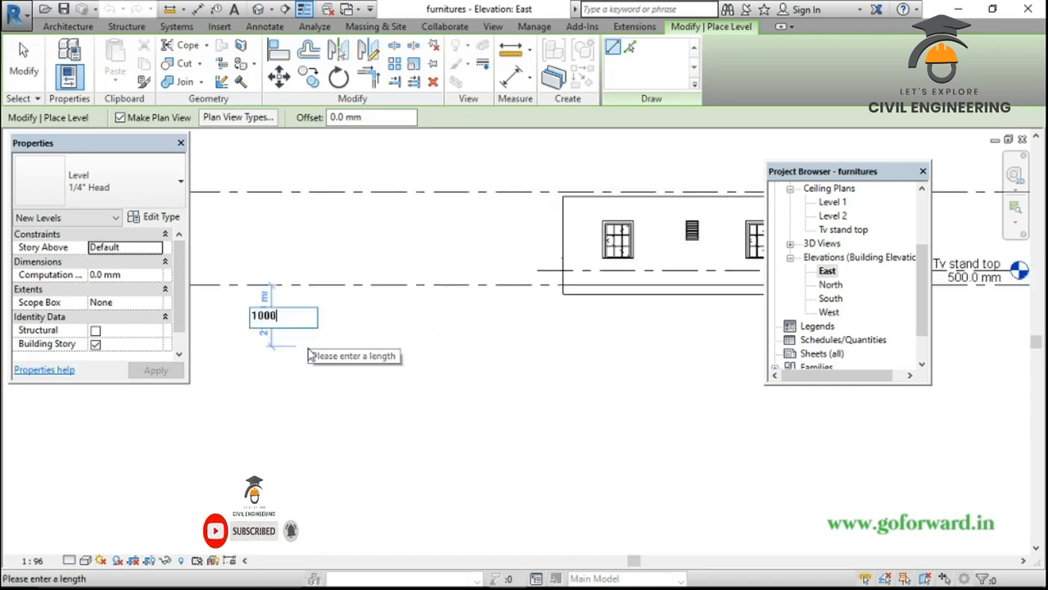
pyautogui.press('Return')
pyautogui.scroll(-2, 490, 346)
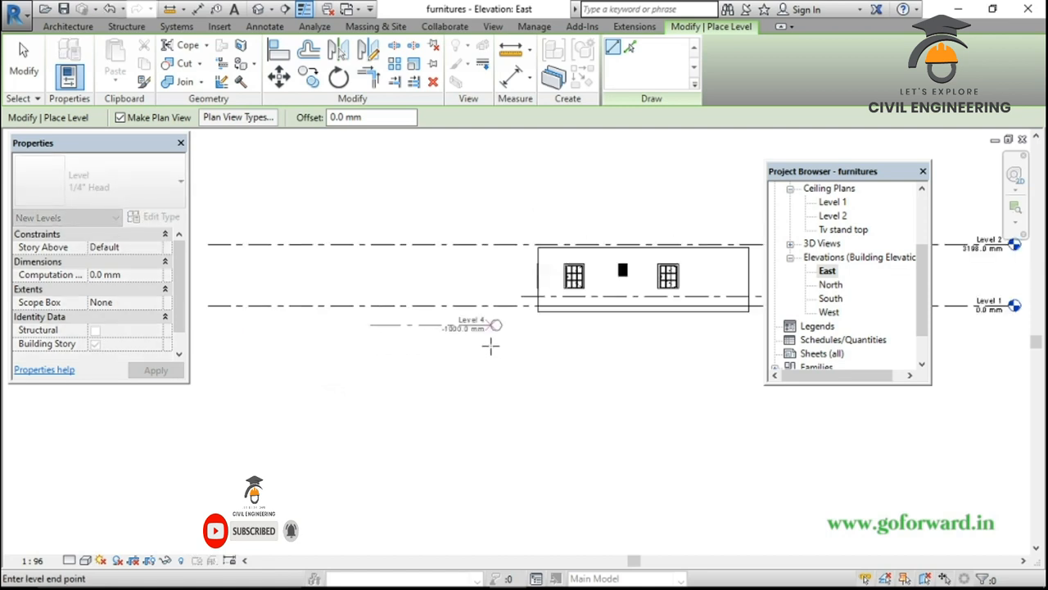
pyautogui.scroll(-2, 491, 347)
pyautogui.moveTo(591, 360); pyautogui.dragTo(386, 361, button='middle')
pyautogui.scroll(5, 565, 354)
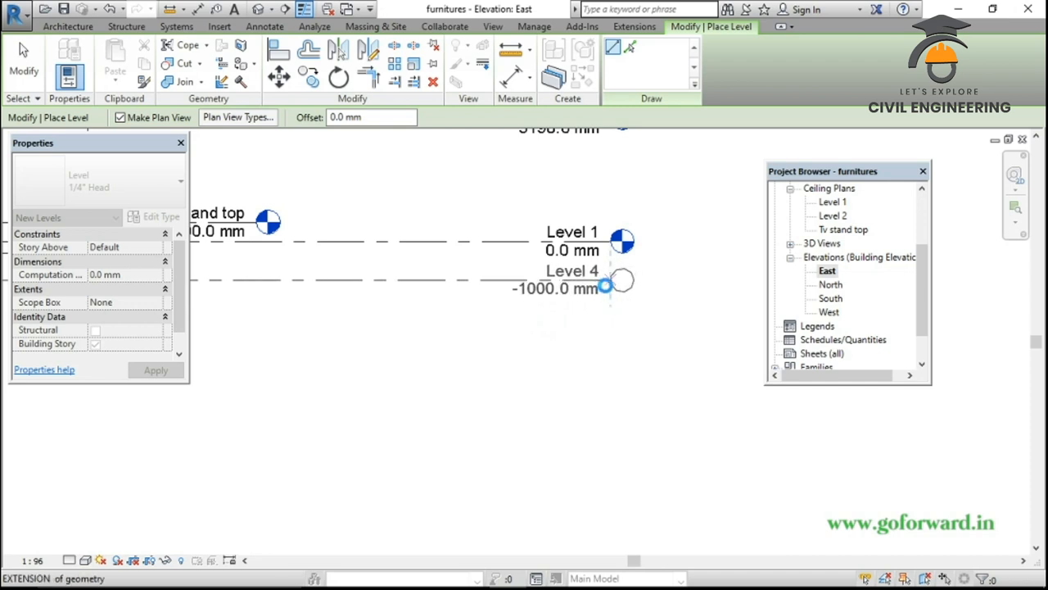
pyautogui.click(623, 282)
# Rename the new level GL, rename its corresponding views too, and end level placement
pyautogui.scroll(3, 584, 270)
pyautogui.click(593, 277)
pyautogui.write('GL')
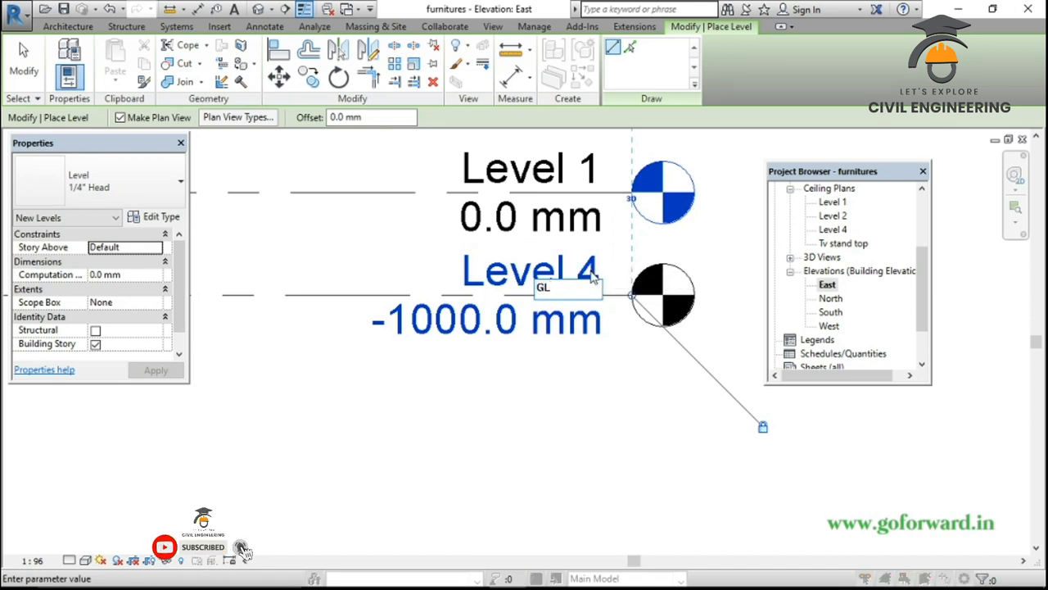
pyautogui.press('Return')
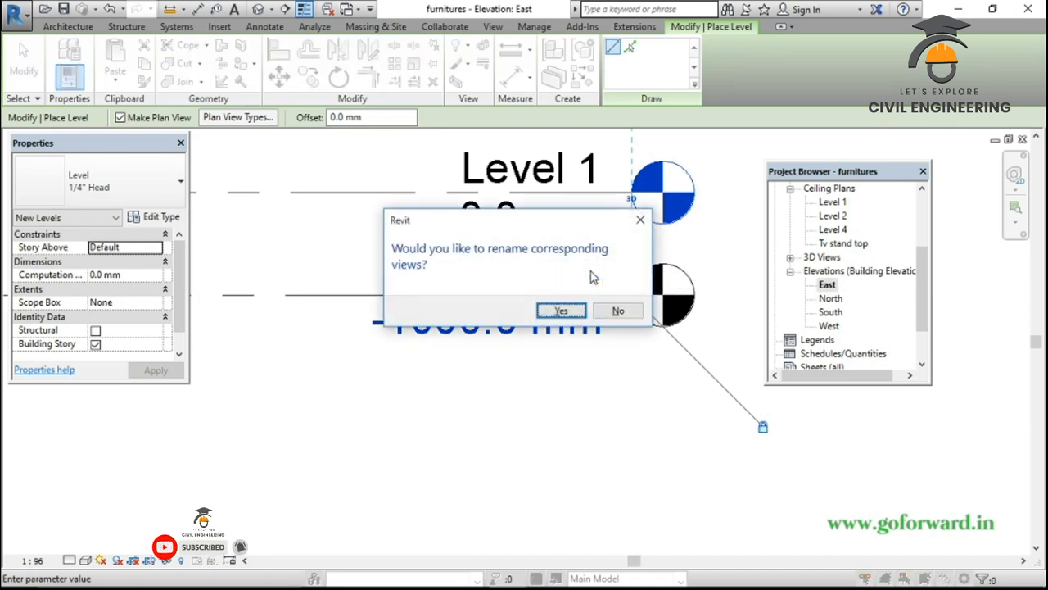
pyautogui.click(560, 312)
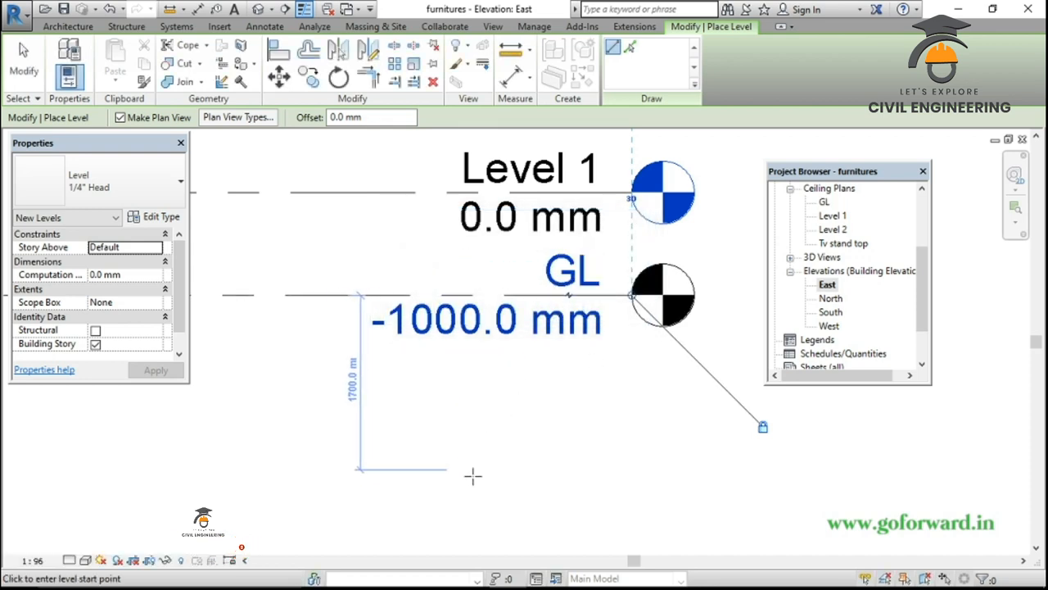
pyautogui.scroll(-2, 472, 475)
pyautogui.scroll(-5, 476, 475)
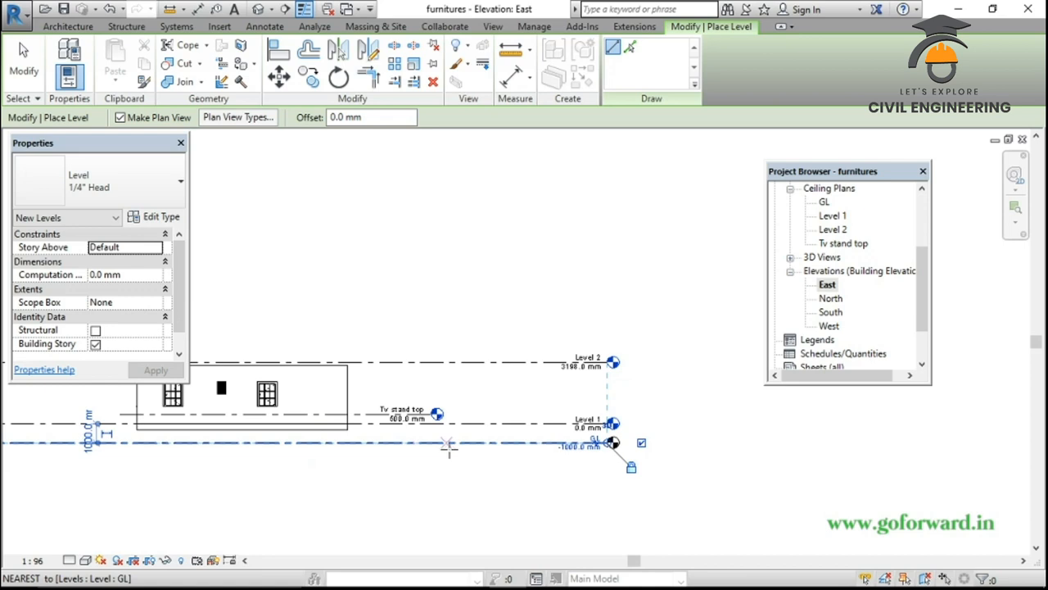
pyautogui.scroll(4, 349, 363)
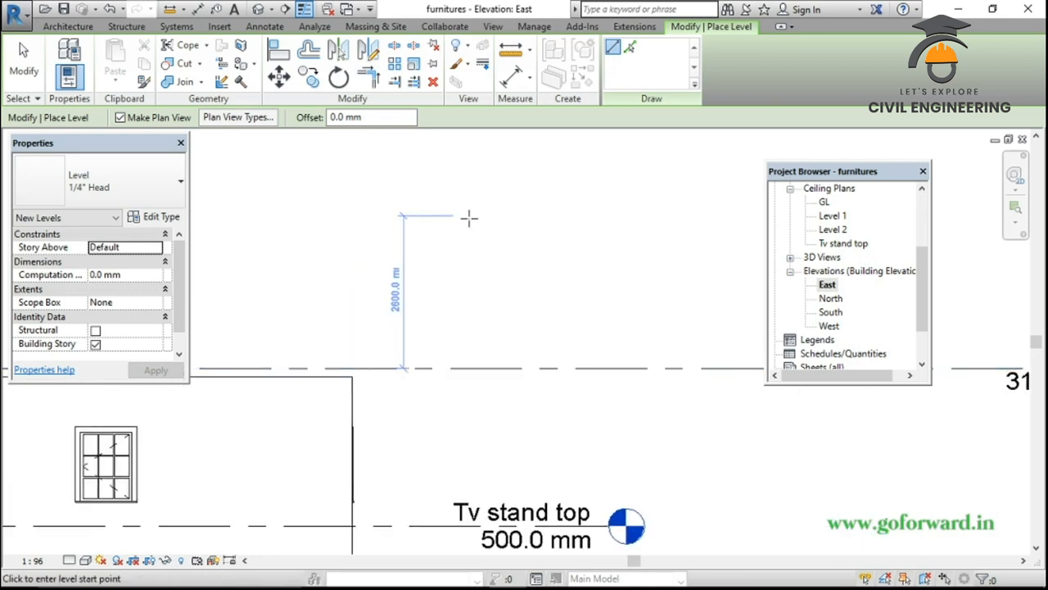
pyautogui.press('Escape')
pyautogui.press('Escape')
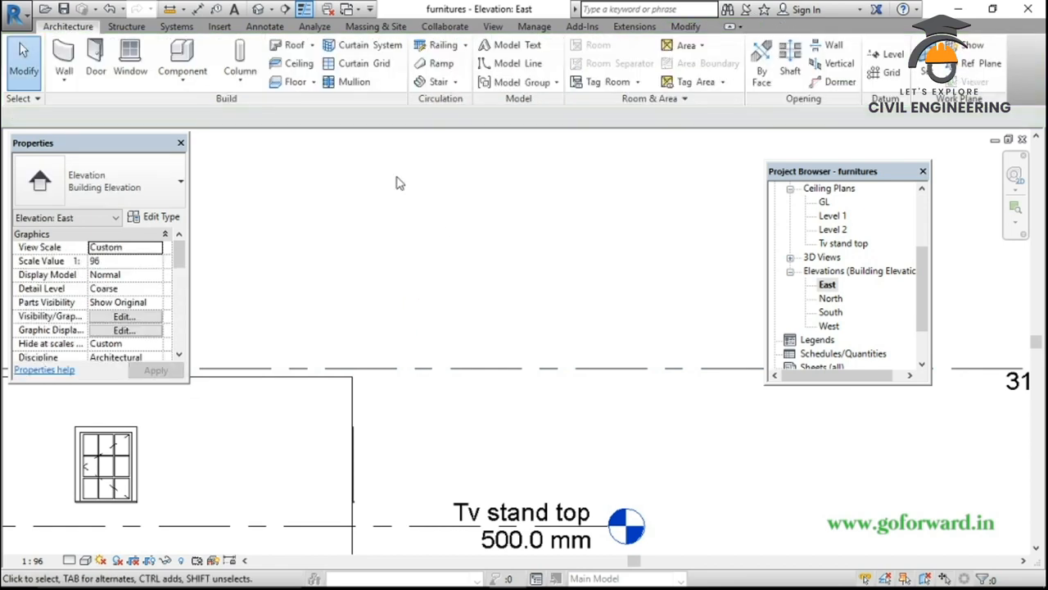
# Look at the house in the default 3D view and open the Level 2 floor plan
pyautogui.click(258, 9)
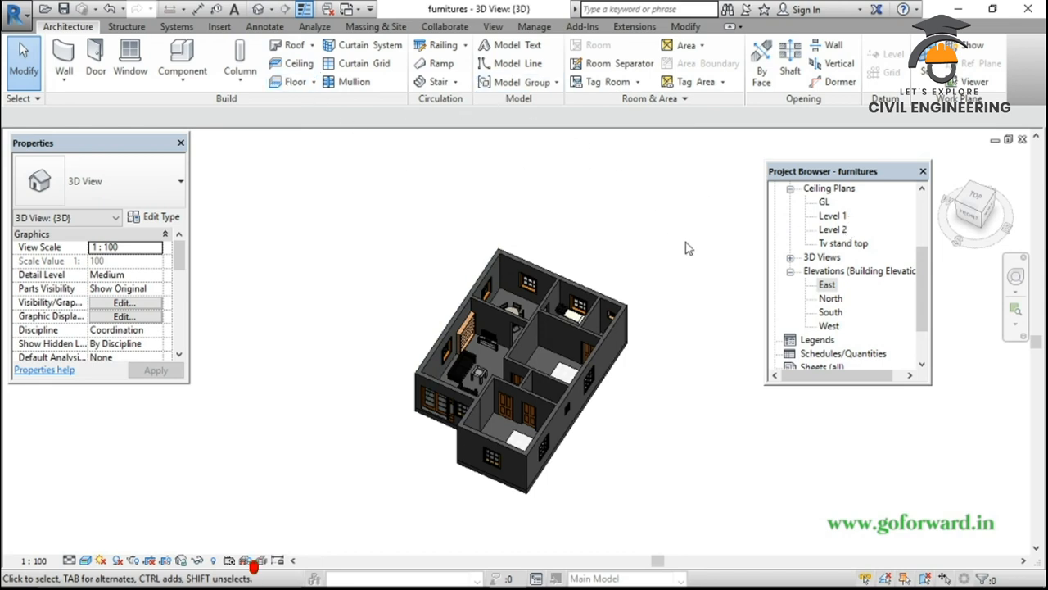
pyautogui.doubleClick(833, 230)
pyautogui.moveTo(918, 297); pyautogui.dragTo(919, 226)
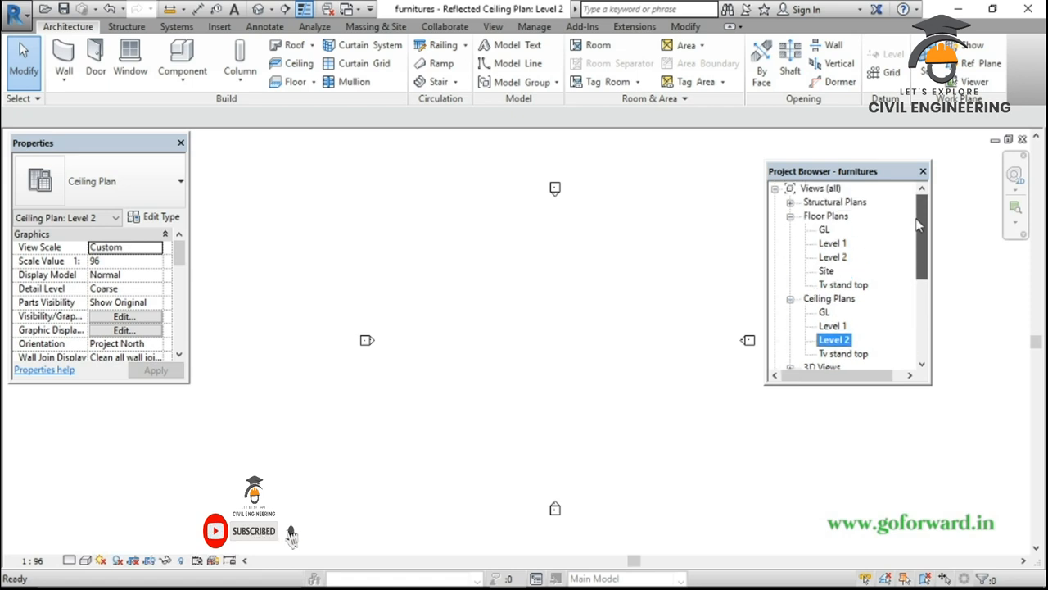
pyautogui.doubleClick(833, 257)
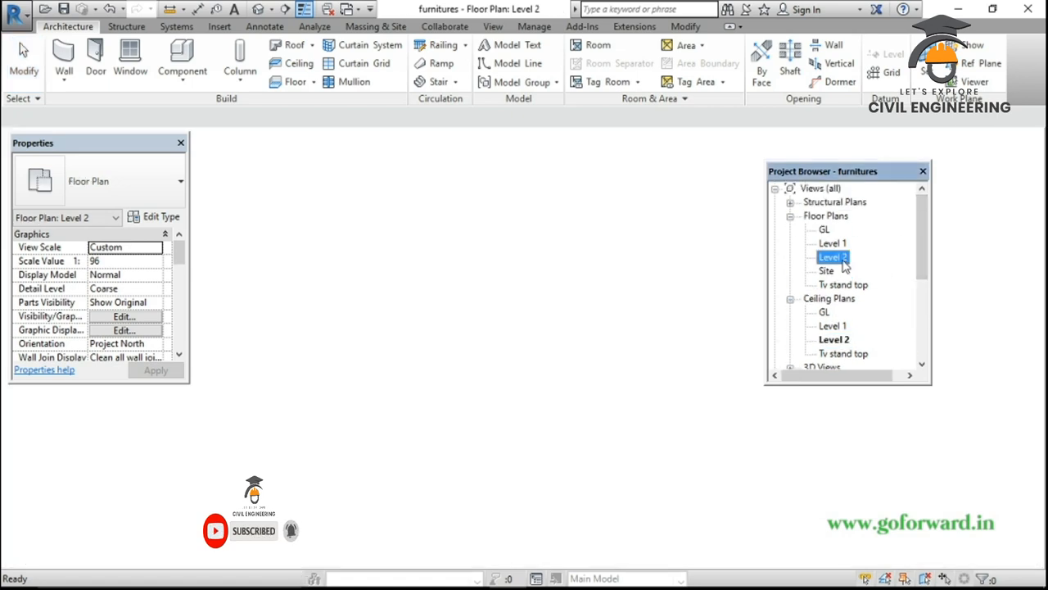
pyautogui.scroll(2, 416, 378)
pyautogui.scroll(2, 416, 378)
pyautogui.moveTo(415, 379); pyautogui.dragTo(483, 368, button='middle')
pyautogui.moveTo(730, 222); pyautogui.dragTo(610, 350, button='middle')
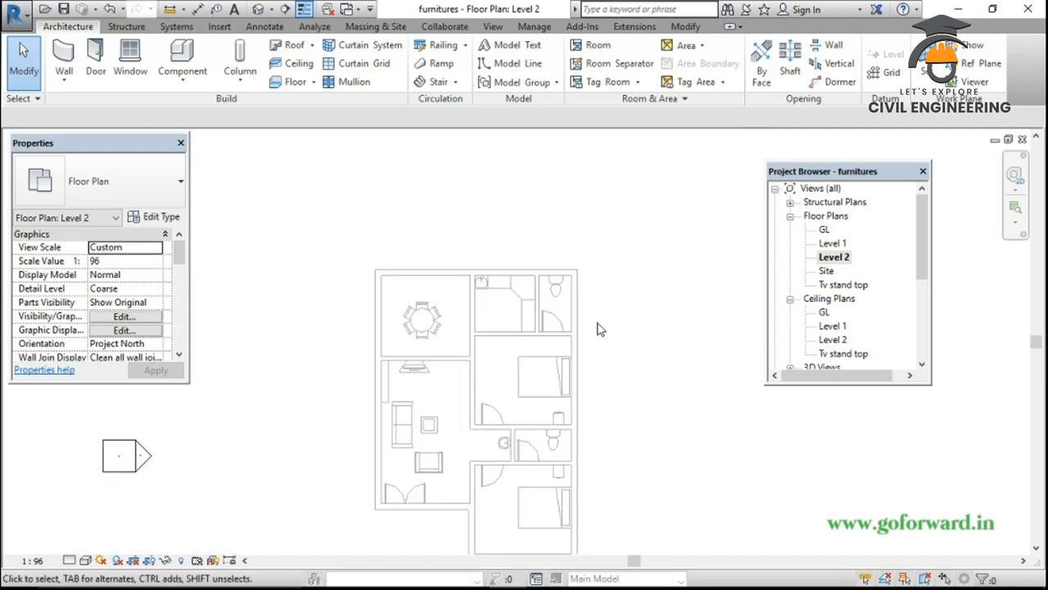
pyautogui.scroll(-2, 596, 328)
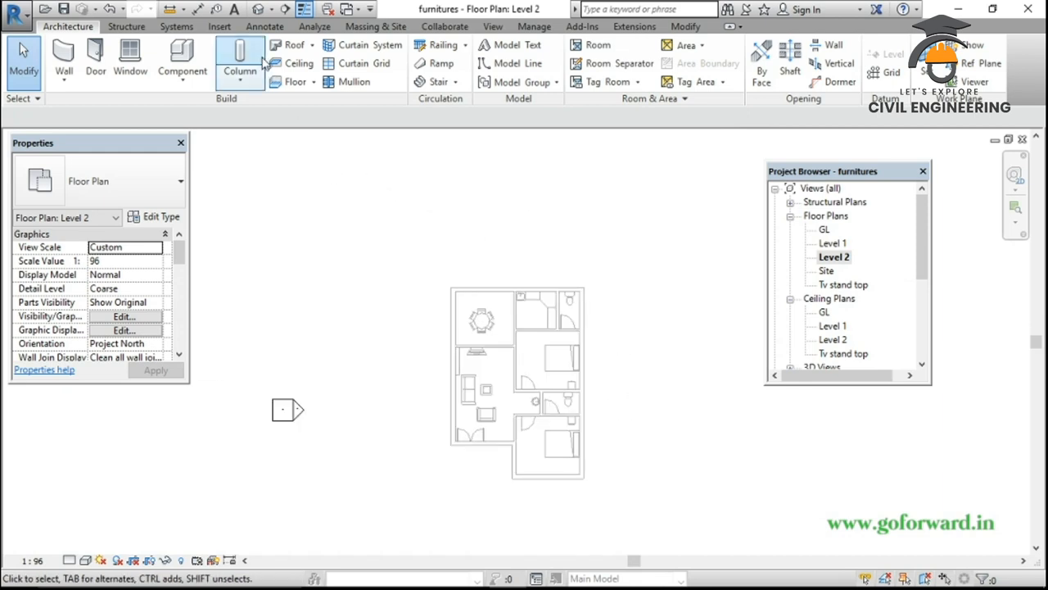
# Start a floor on Level 2 and duplicate the Generic - 12" floor type as 150mm
pyautogui.click(314, 83)
pyautogui.click(324, 119)
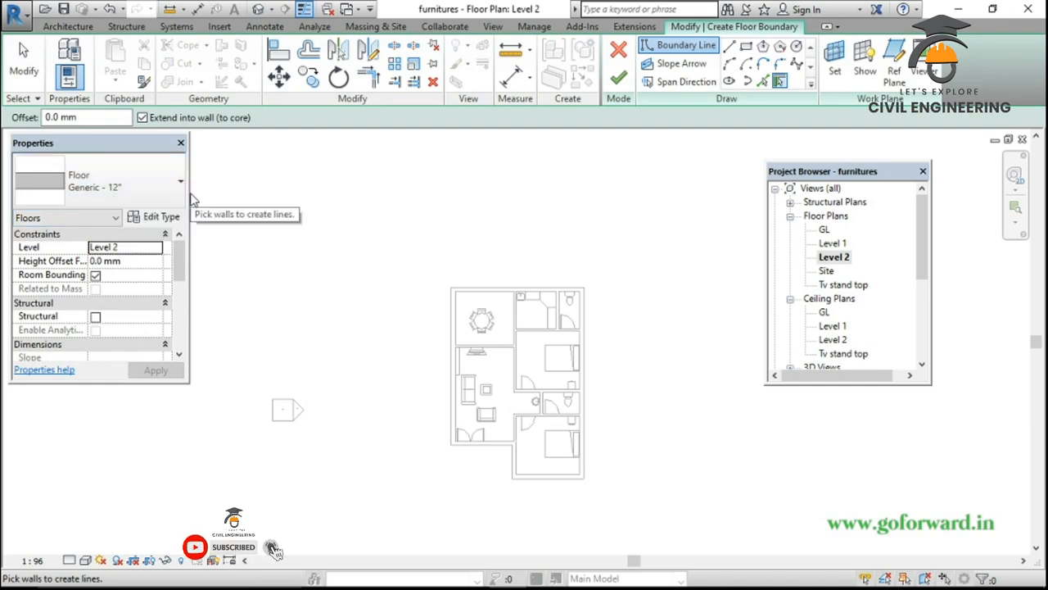
pyautogui.click(161, 217)
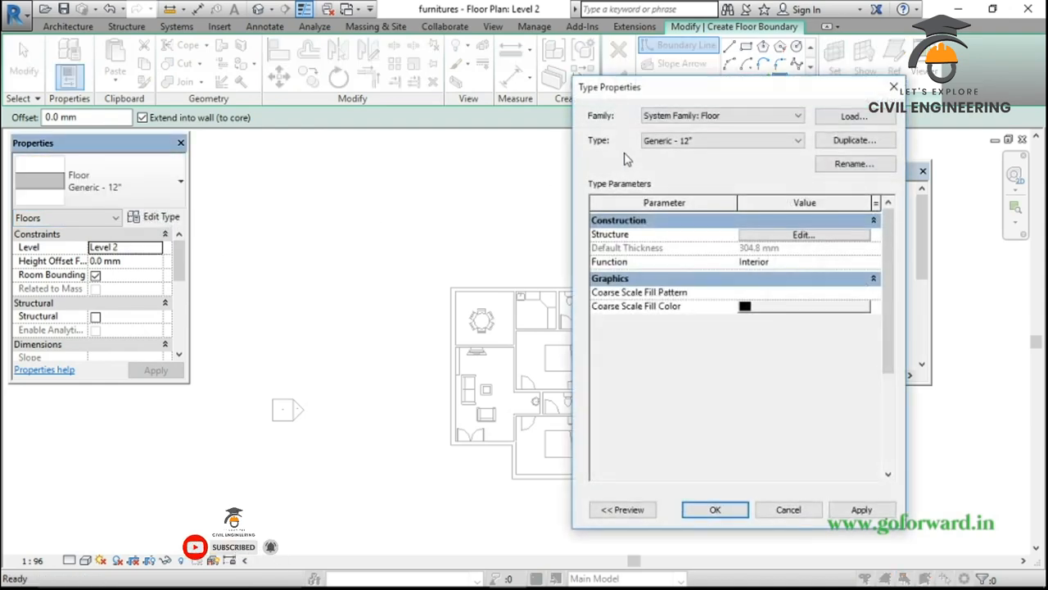
pyautogui.click(849, 141)
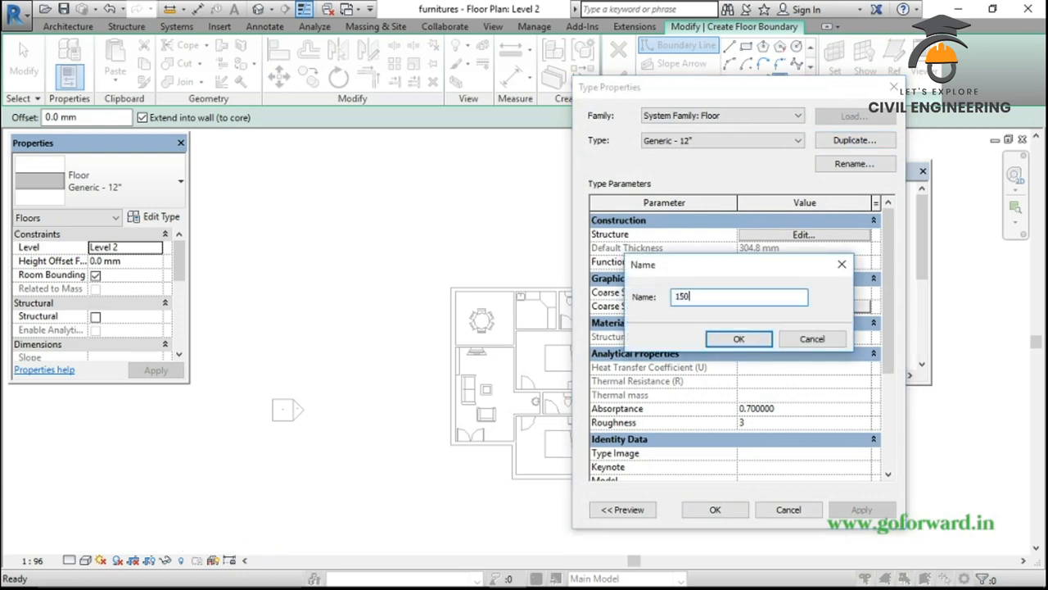
pyautogui.click(739, 339)
# Set the structure layer thickness of the 150mm floor type to 150 mm and apply the type
pyautogui.click(801, 235)
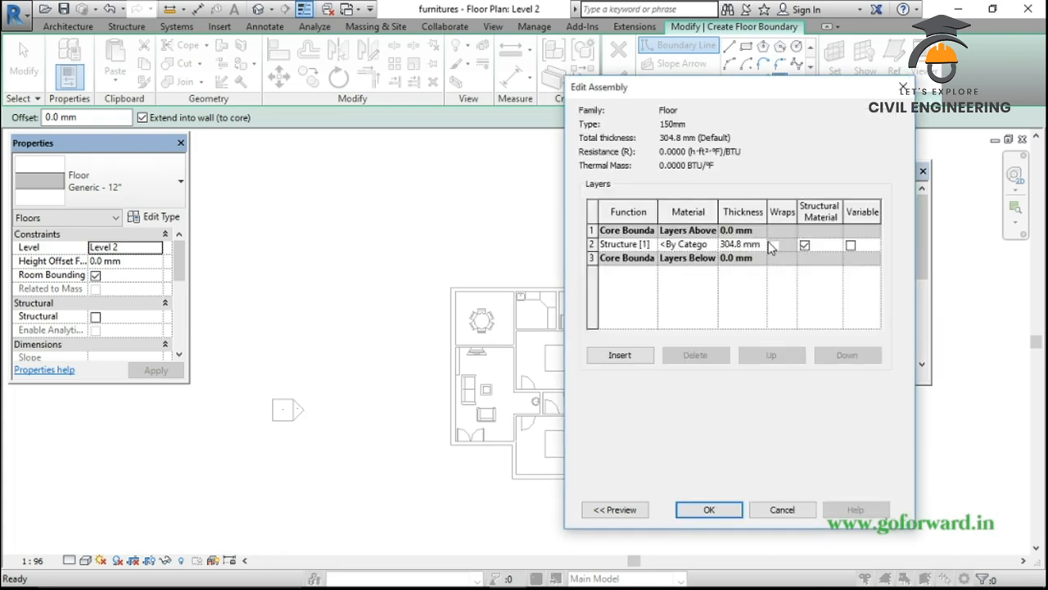
pyautogui.moveTo(764, 244); pyautogui.dragTo(709, 247)
pyautogui.click(708, 509)
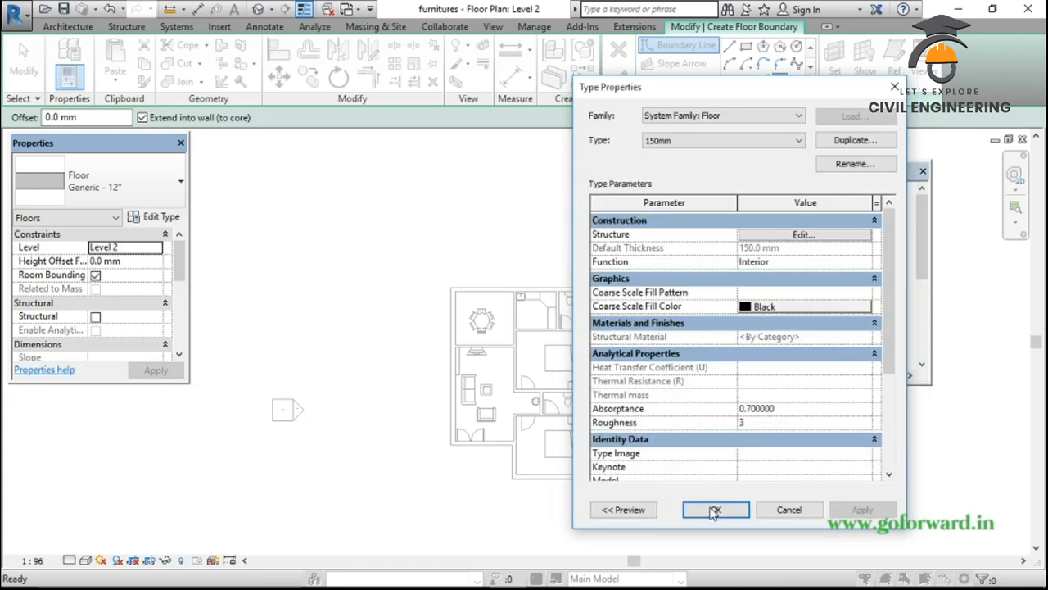
pyautogui.click(714, 510)
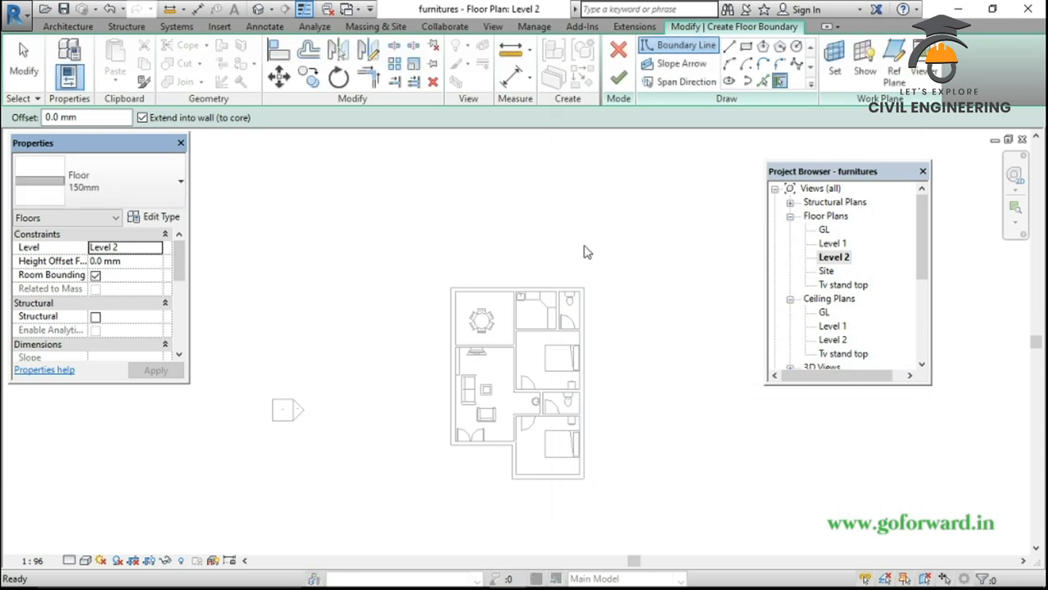
# Sketch the first floor boundary line, about 7618 mm long, along the upper outer wall from the dining room corner to the toilet corner
pyautogui.click(730, 46)
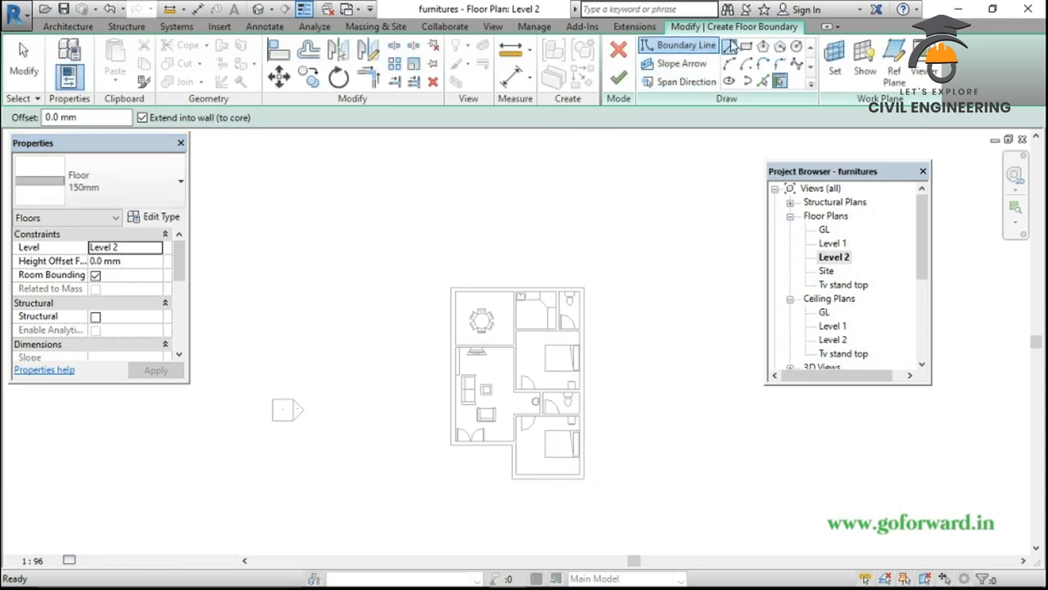
pyautogui.scroll(4, 425, 298)
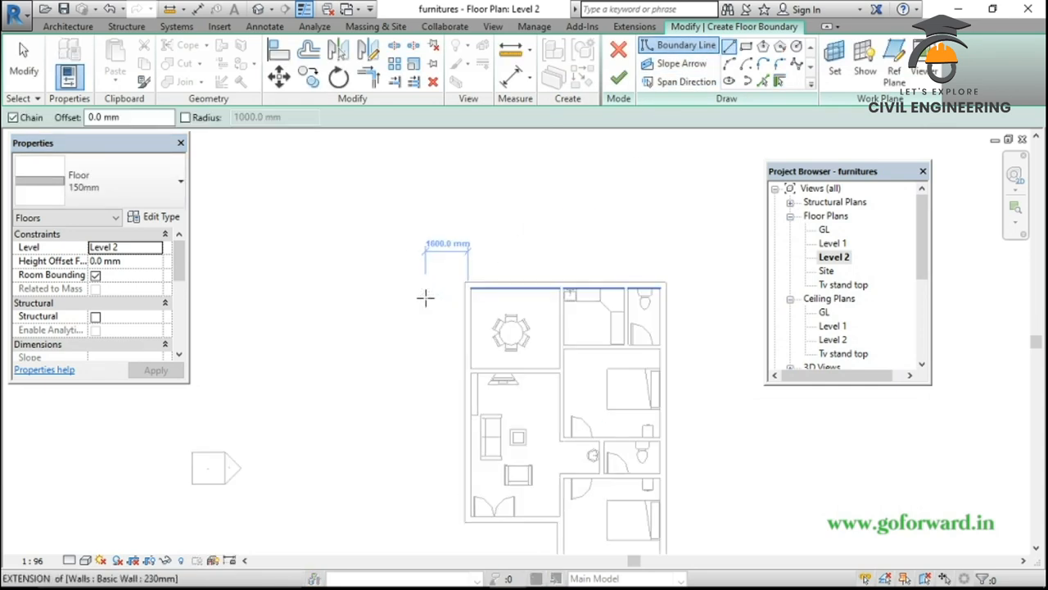
pyautogui.click(474, 267)
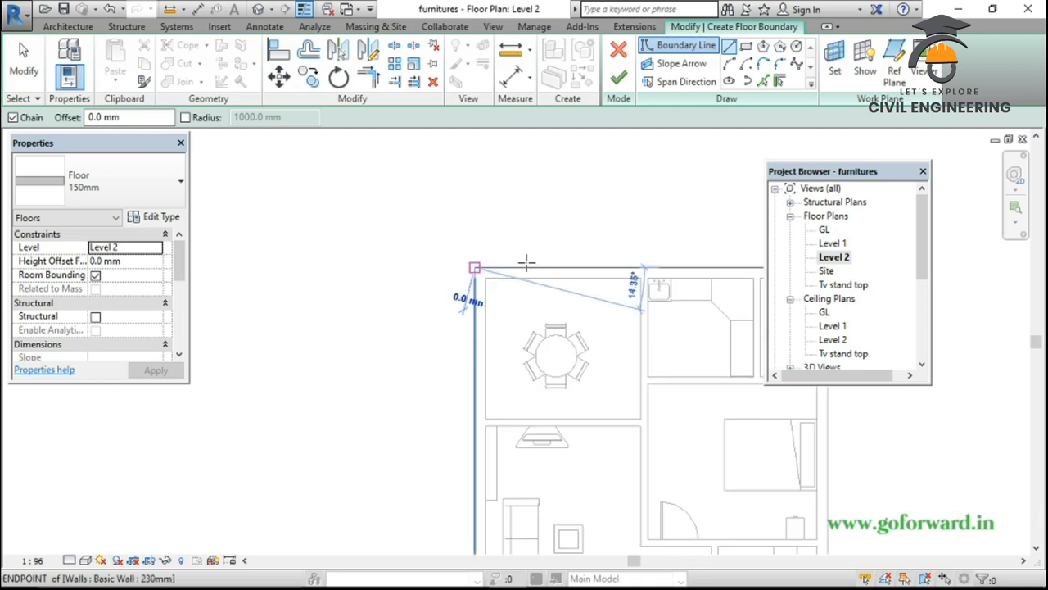
pyautogui.moveTo(612, 270); pyautogui.dragTo(448, 286, button='middle')
pyautogui.scroll(-1, 524, 321)
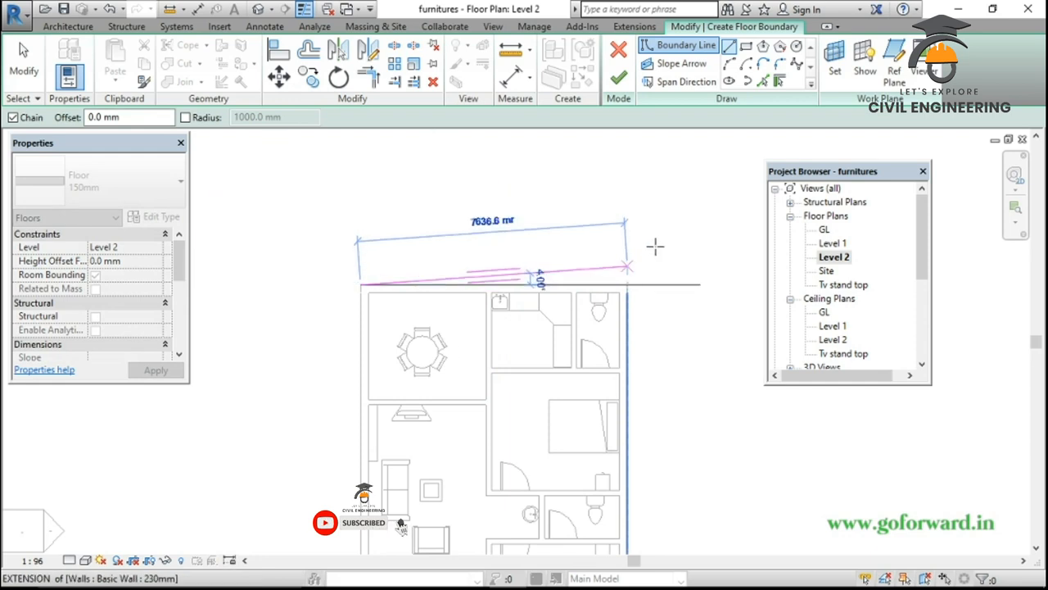
pyautogui.scroll(3, 627, 290)
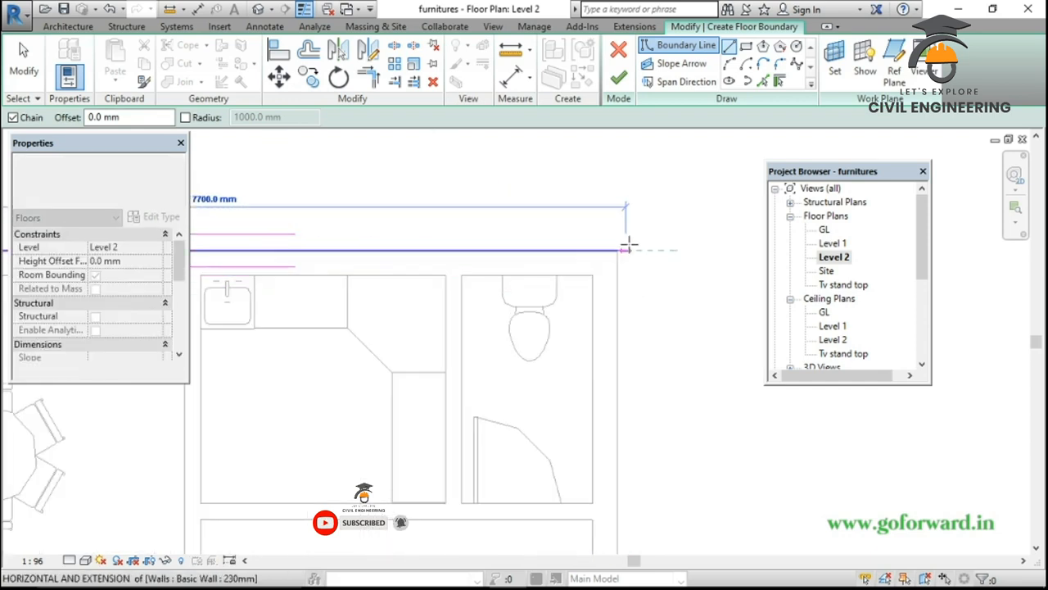
pyautogui.click(614, 252)
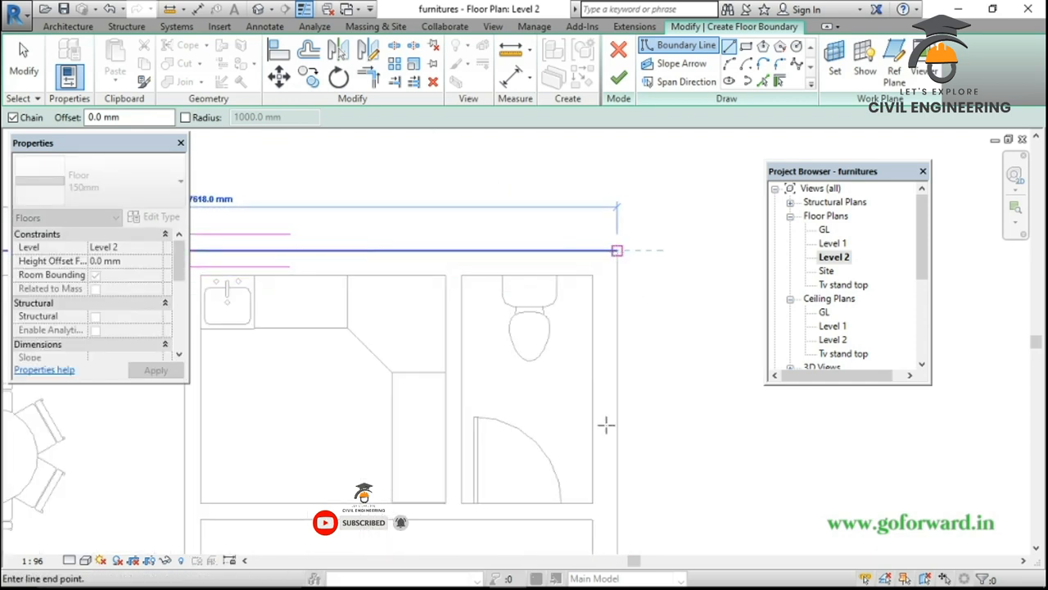
# Continue the floor boundary down the outer wall face to the outer corner of the lower bedroom
pyautogui.scroll(-2, 606, 446)
pyautogui.moveTo(613, 477); pyautogui.dragTo(465, 213, button='middle')
pyautogui.moveTo(479, 481); pyautogui.dragTo(470, 226, button='middle')
pyautogui.scroll(2, 452, 407)
pyautogui.scroll(2, 455, 408)
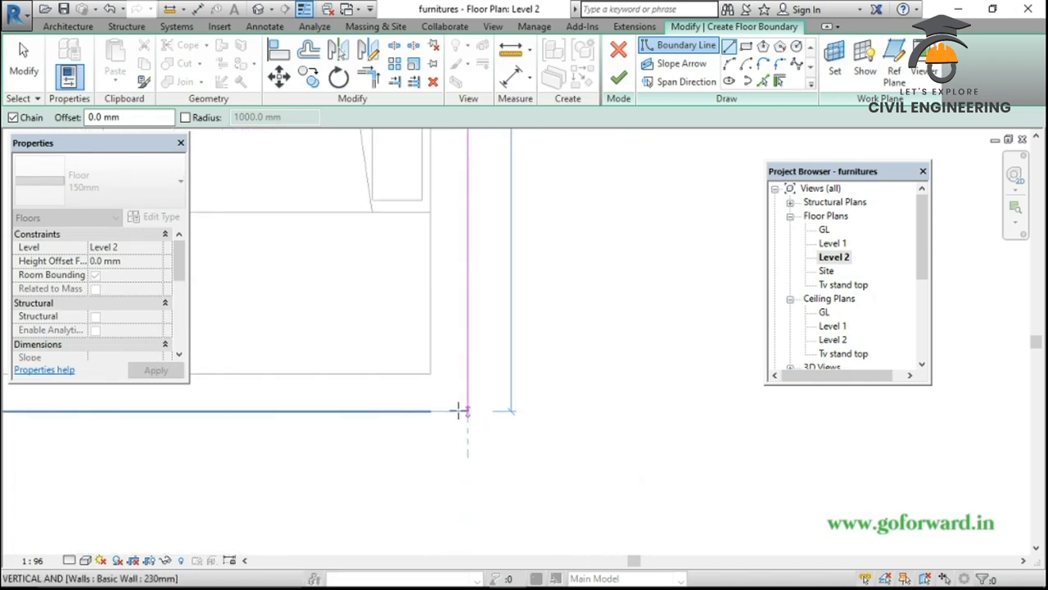
pyautogui.click(468, 411)
# Continue the boundary about 4117 mm along the lower bedroom's bottom wall to its other outer corner
pyautogui.moveTo(336, 425); pyautogui.dragTo(641, 446, button='middle')
pyautogui.scroll(-2, 282, 443)
pyautogui.moveTo(210, 442); pyautogui.dragTo(252, 452, button='middle')
pyautogui.scroll(4, 250, 457)
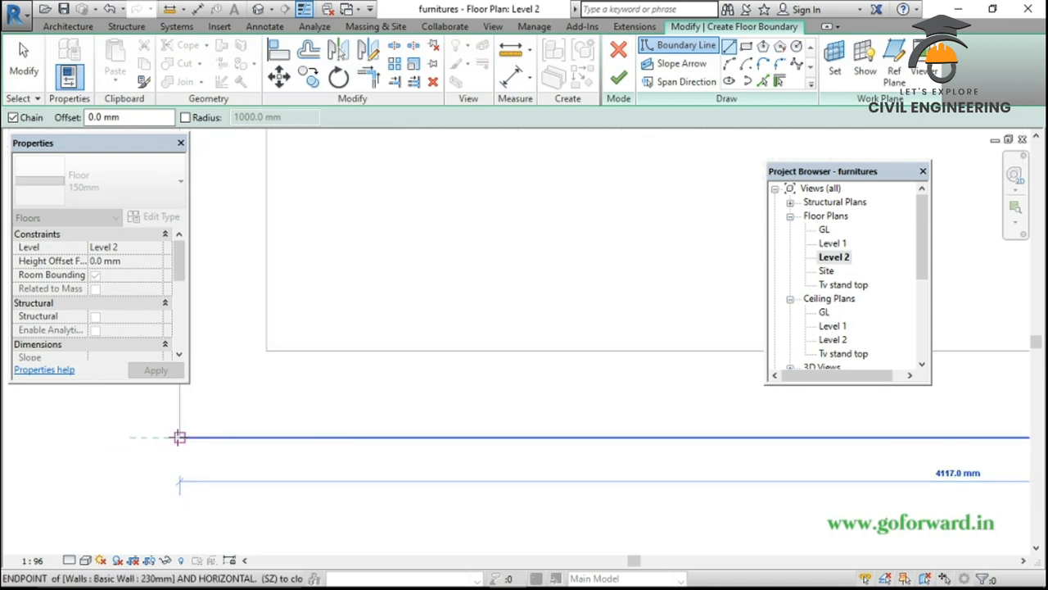
# Extend the boundary 3000 mm downward beyond the bedroom corner and about 3501 mm across, in line with the living room's outer wall
pyautogui.scroll(-2, 289, 434)
pyautogui.moveTo(293, 354); pyautogui.dragTo(379, 404, button='middle')
pyautogui.scroll(-2, 326, 330)
pyautogui.scroll(-1, 317, 323)
pyautogui.moveTo(351, 449); pyautogui.dragTo(407, 308, button='middle')
pyautogui.scroll(-3, 387, 338)
pyautogui.moveTo(377, 363); pyautogui.dragTo(408, 301, button='middle')
pyautogui.scroll(-1, 407, 301)
pyautogui.scroll(-1, 408, 302)
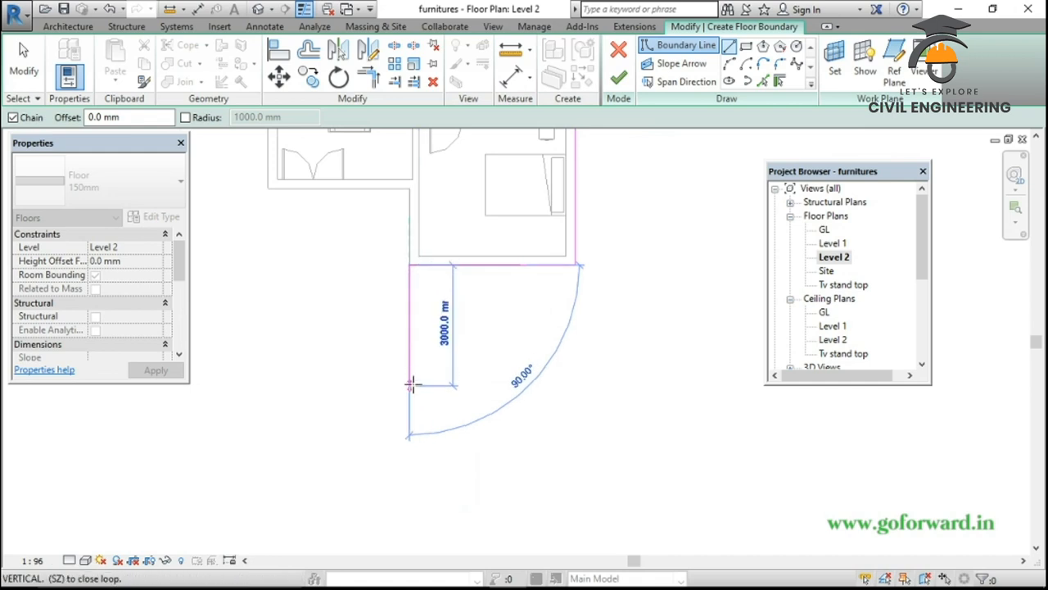
pyautogui.click(410, 383)
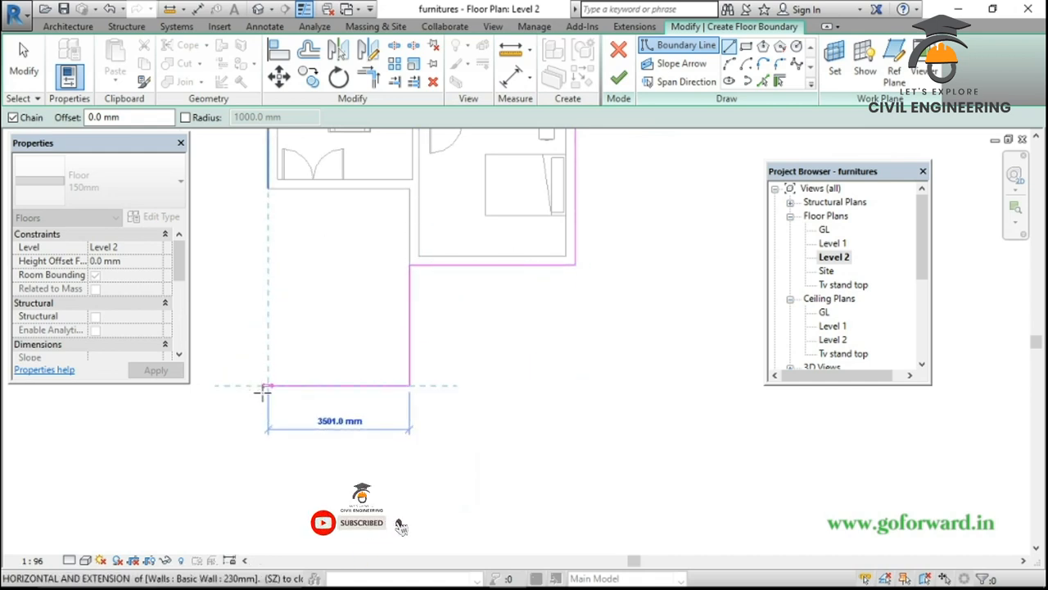
pyautogui.click(264, 389)
# Close the boundary along the living and dining room outer wall at its starting corner, and finish the floor
pyautogui.moveTo(269, 208); pyautogui.dragTo(306, 405, button='middle')
pyautogui.scroll(-5, 303, 403)
pyautogui.scroll(6, 302, 275)
pyautogui.click(301, 287)
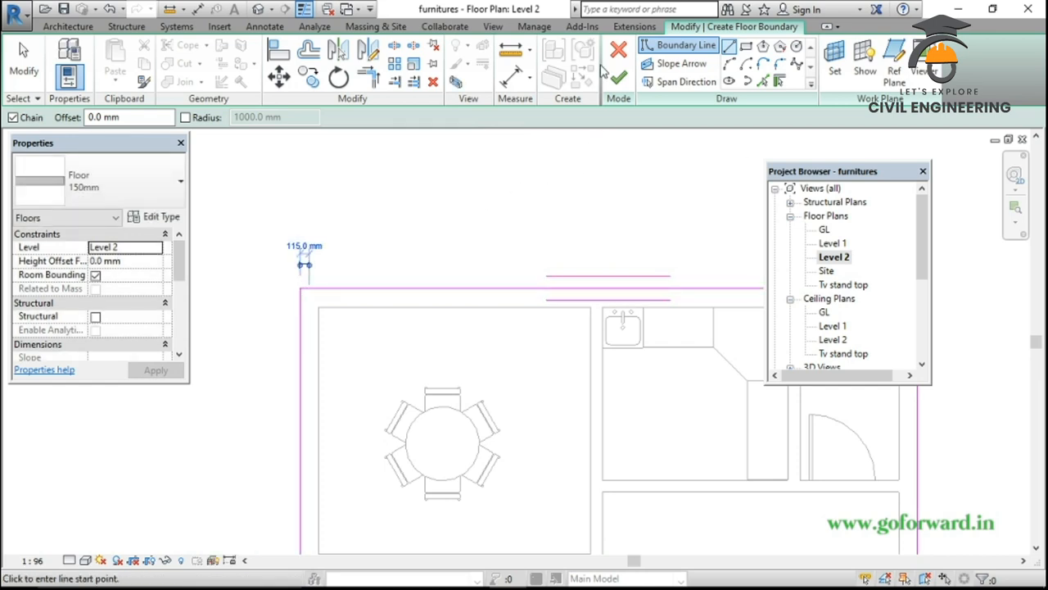
pyautogui.click(622, 85)
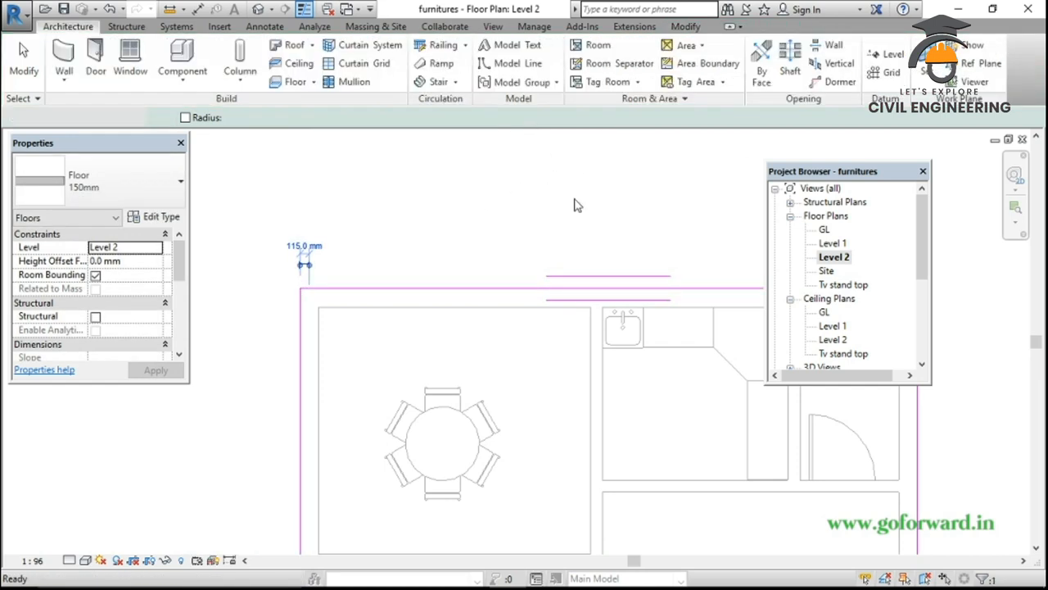
pyautogui.click(582, 178)
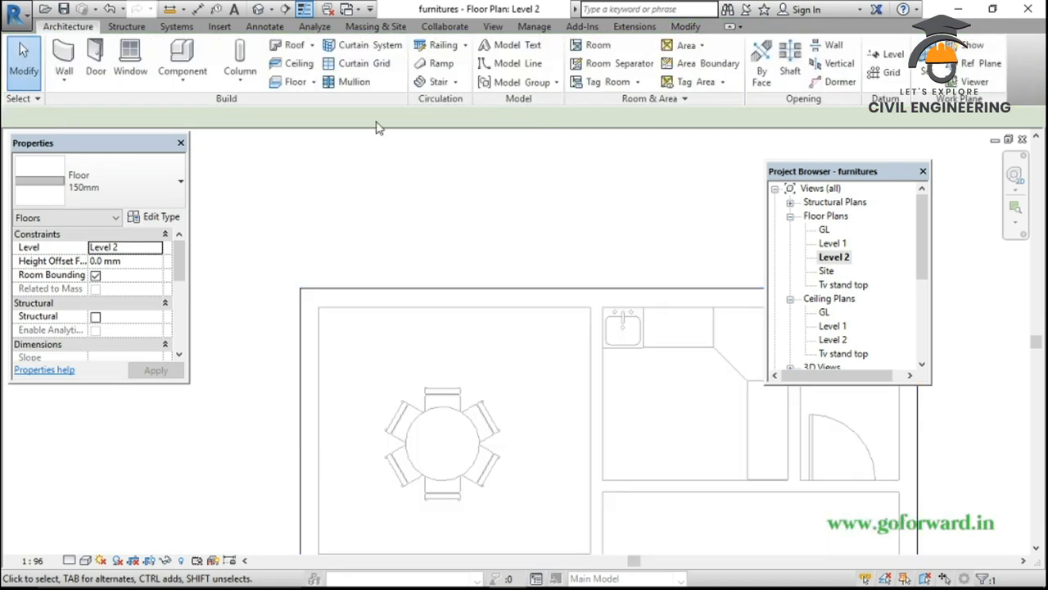
# Examine the new slab and its front overhang in the 3D view from above and from the front
pyautogui.click(258, 10)
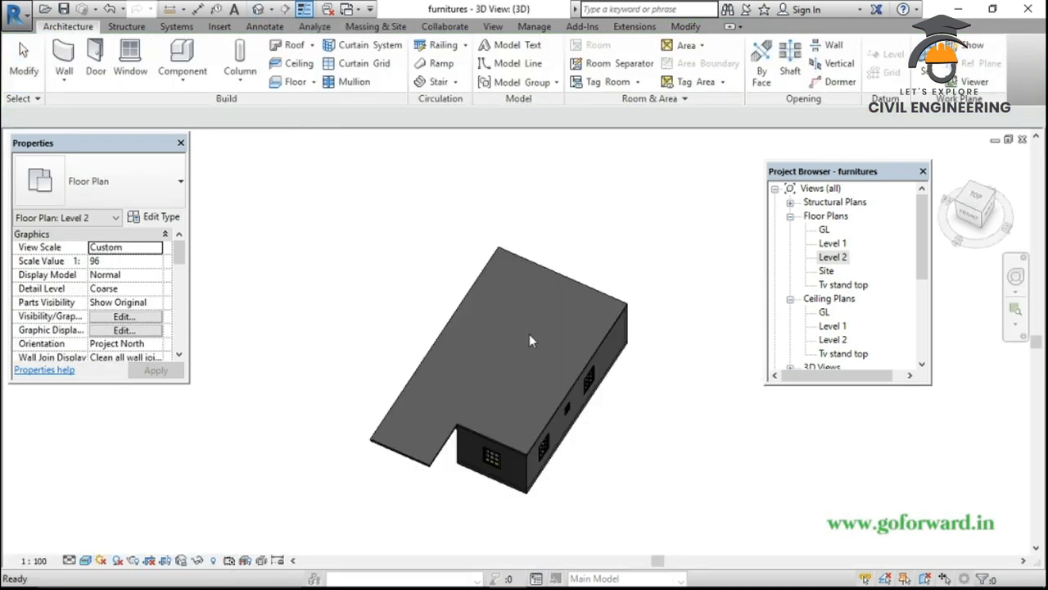
pyautogui.keyDown('shift'); pyautogui.moveTo(528, 307); pyautogui.dragTo(592, 147, button='middle'); pyautogui.keyUp('shift')
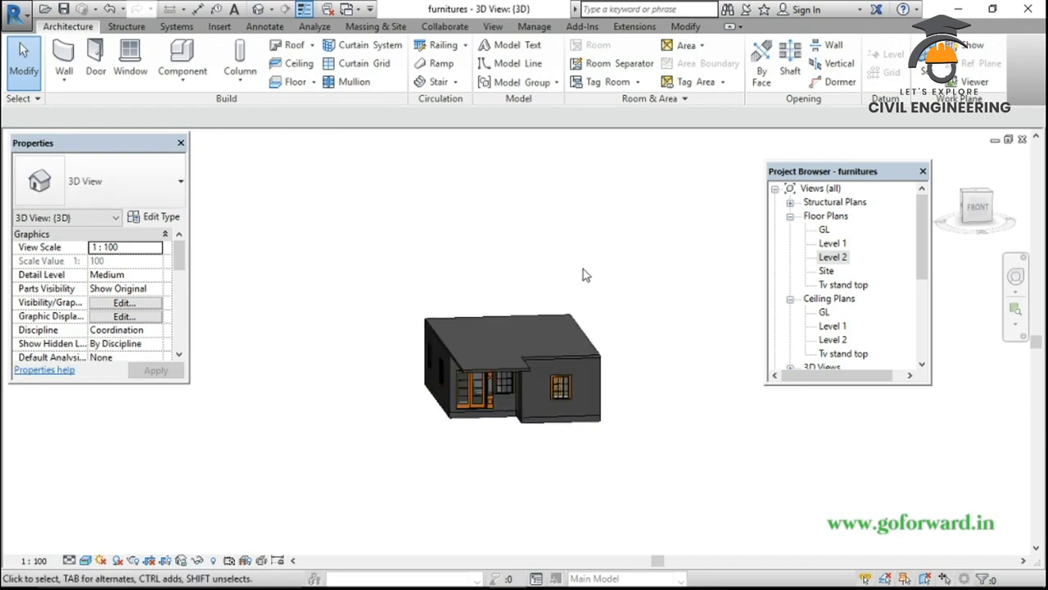
pyautogui.keyDown('shift'); pyautogui.moveTo(561, 338); pyautogui.dragTo(653, 241, button='middle'); pyautogui.keyUp('shift')
# Open the East elevation and examine the slab edge and wall base against the level lines
pyautogui.scroll(-3, 915, 282)
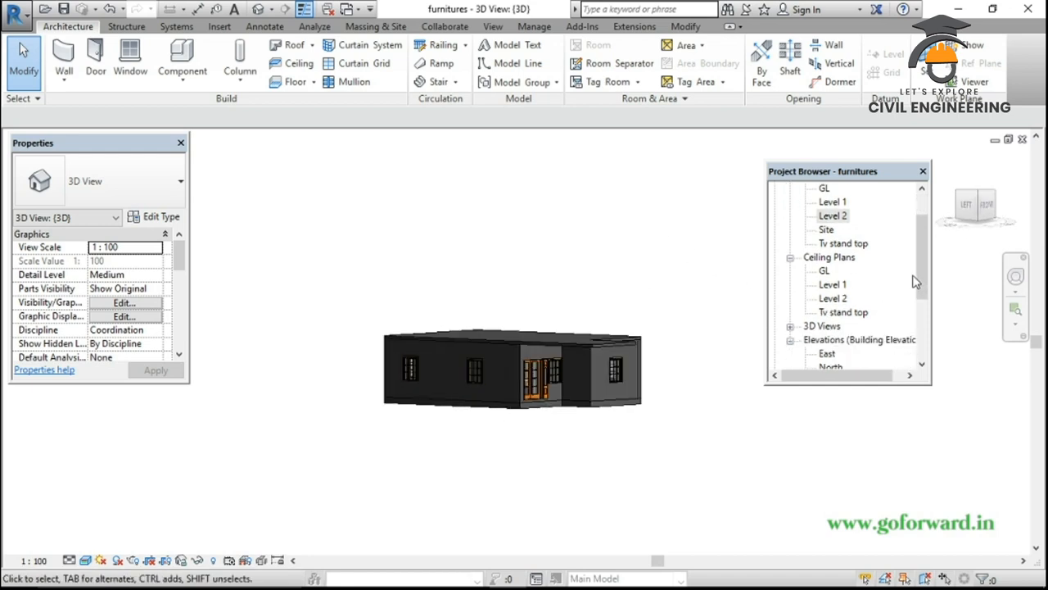
pyautogui.click(825, 339)
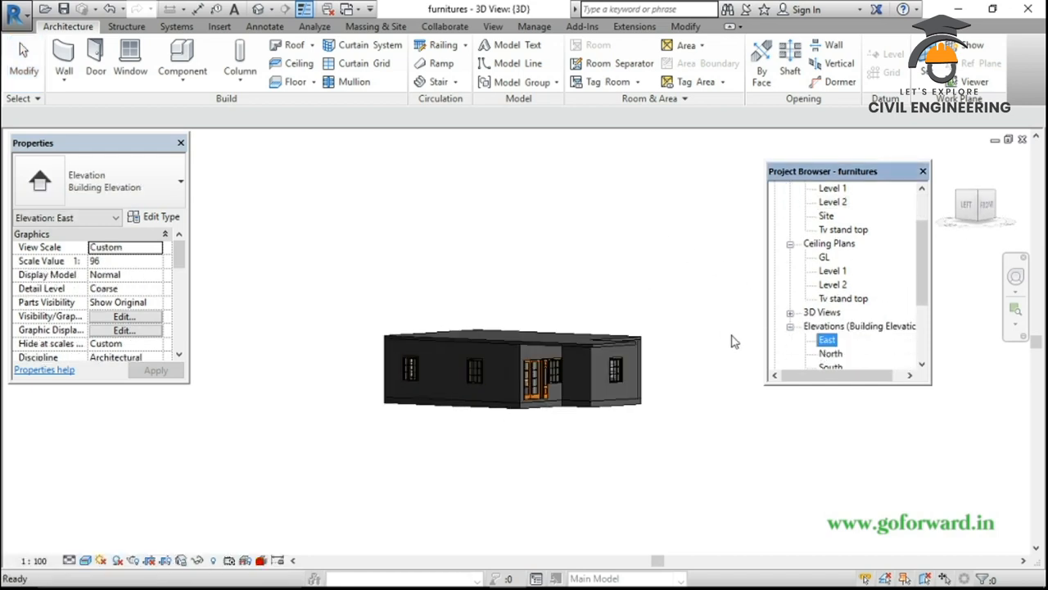
pyautogui.doubleClick(827, 339)
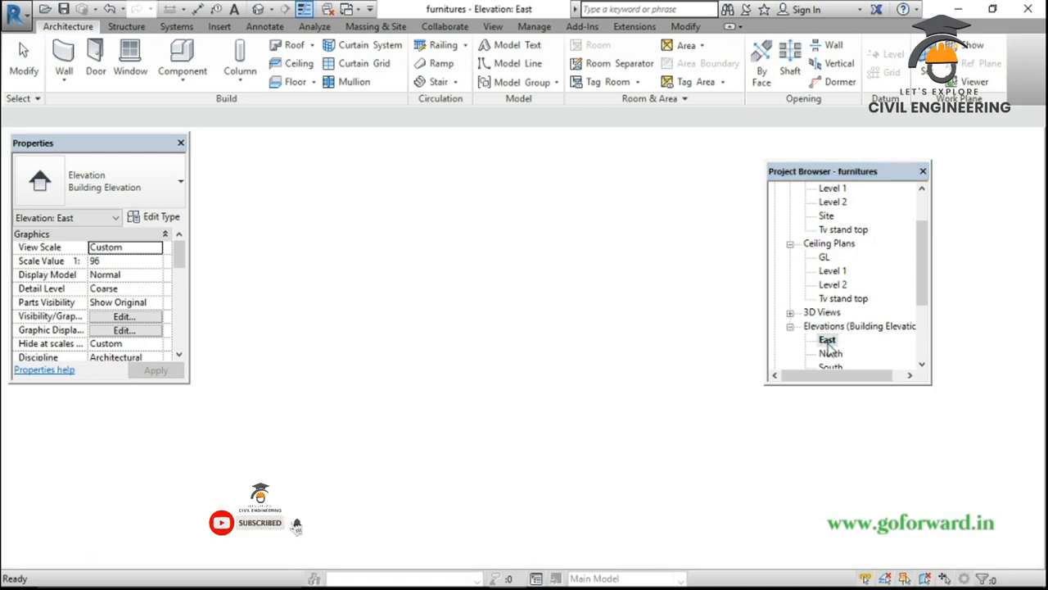
pyautogui.scroll(-2, 314, 431)
pyautogui.scroll(4, 469, 453)
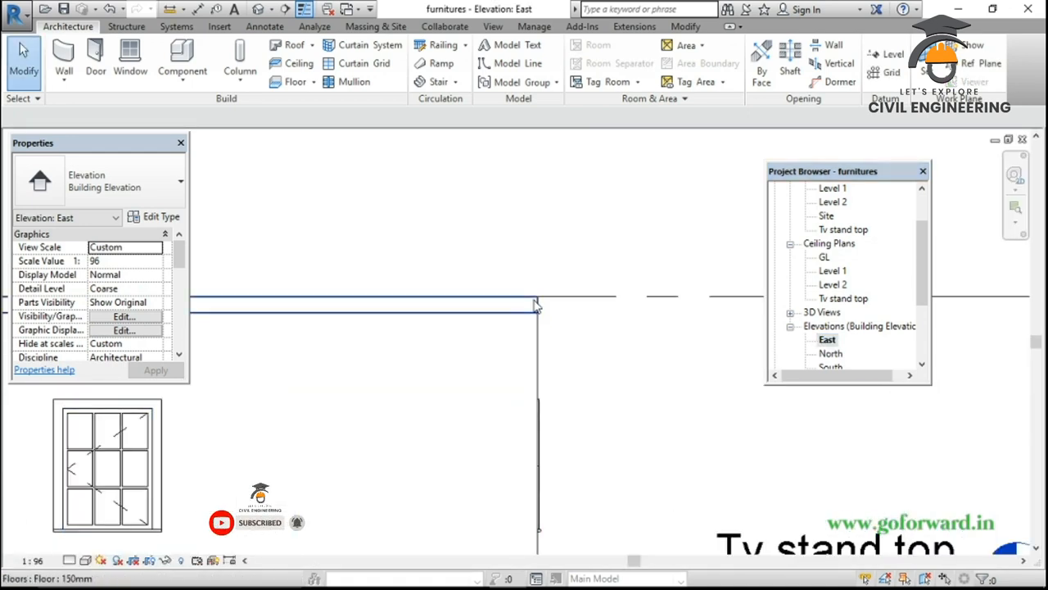
pyautogui.scroll(-3, 540, 315)
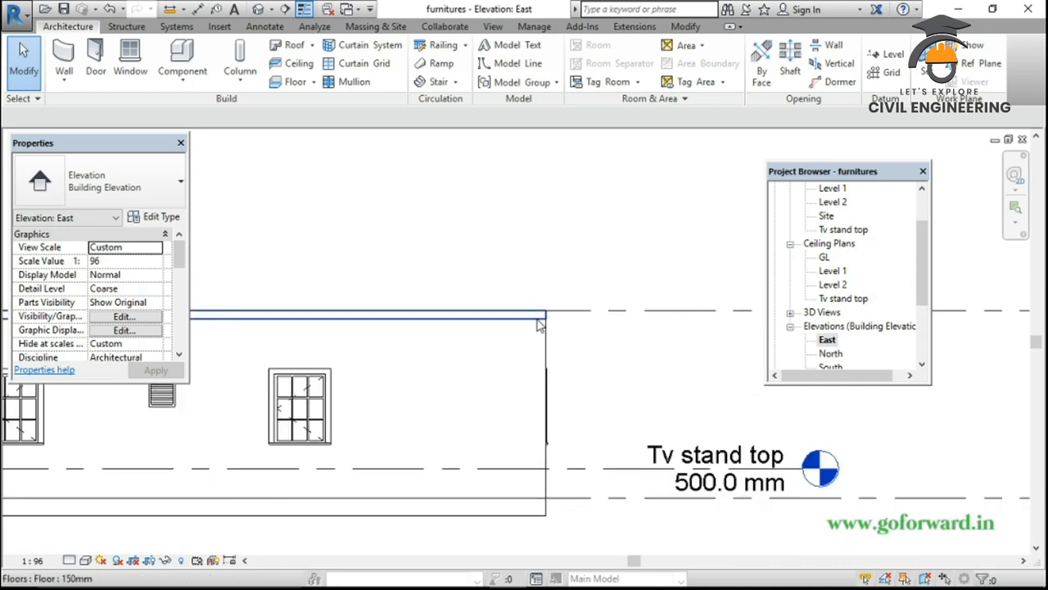
pyautogui.scroll(-3, 565, 324)
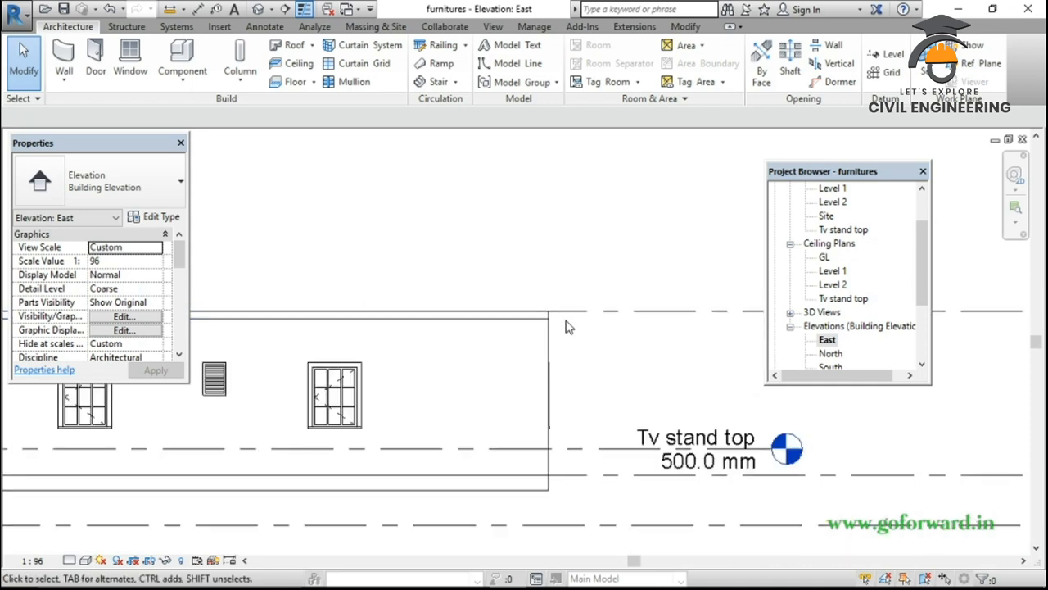
pyautogui.scroll(3, 431, 441)
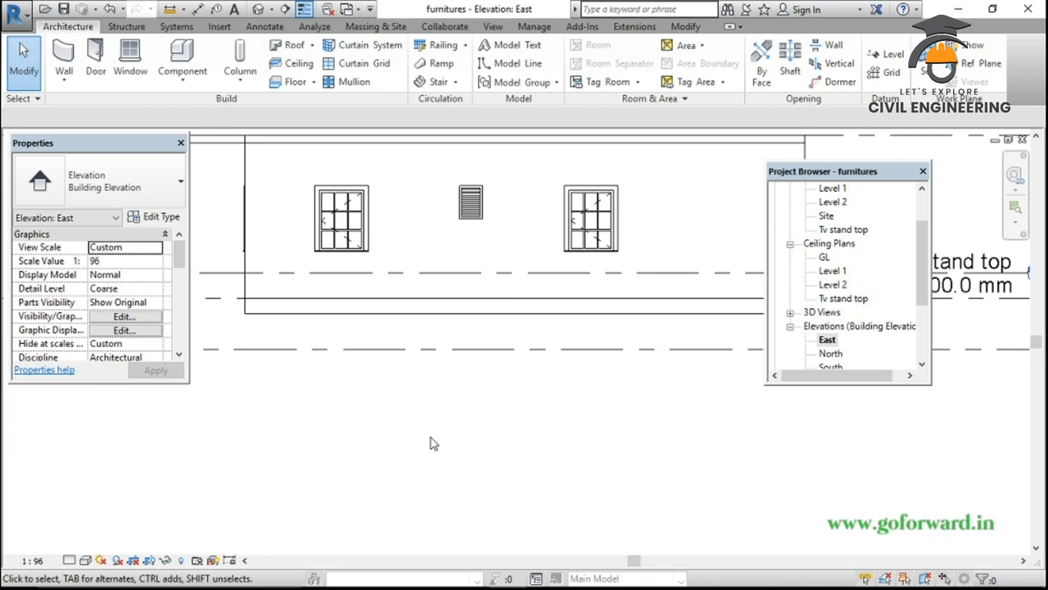
pyautogui.scroll(2, 399, 416)
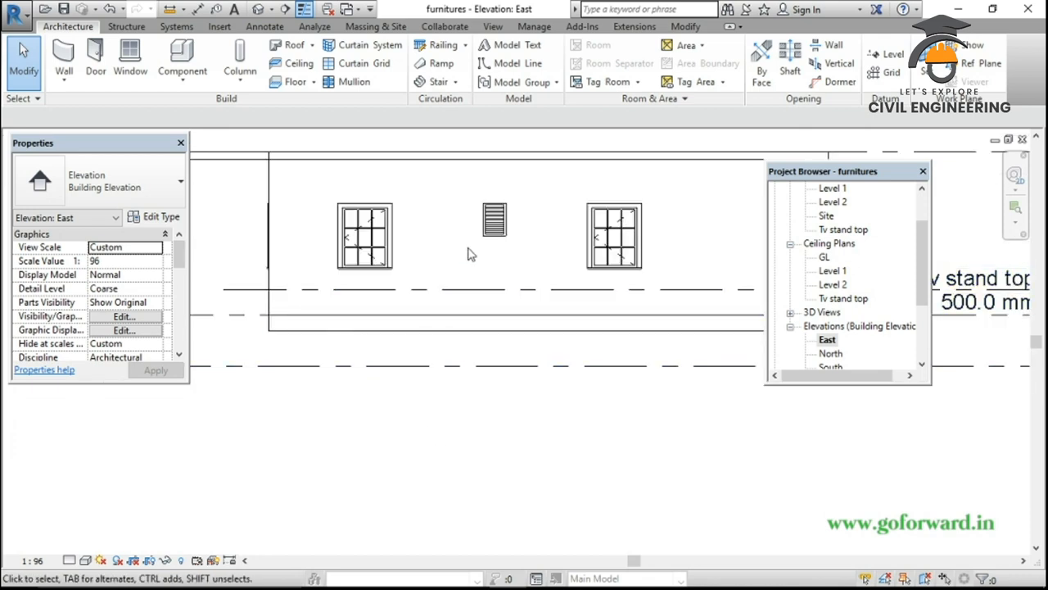
# Return to the 3D view and examine the base of the outer walls and the slab's front overhang
pyautogui.click(256, 10)
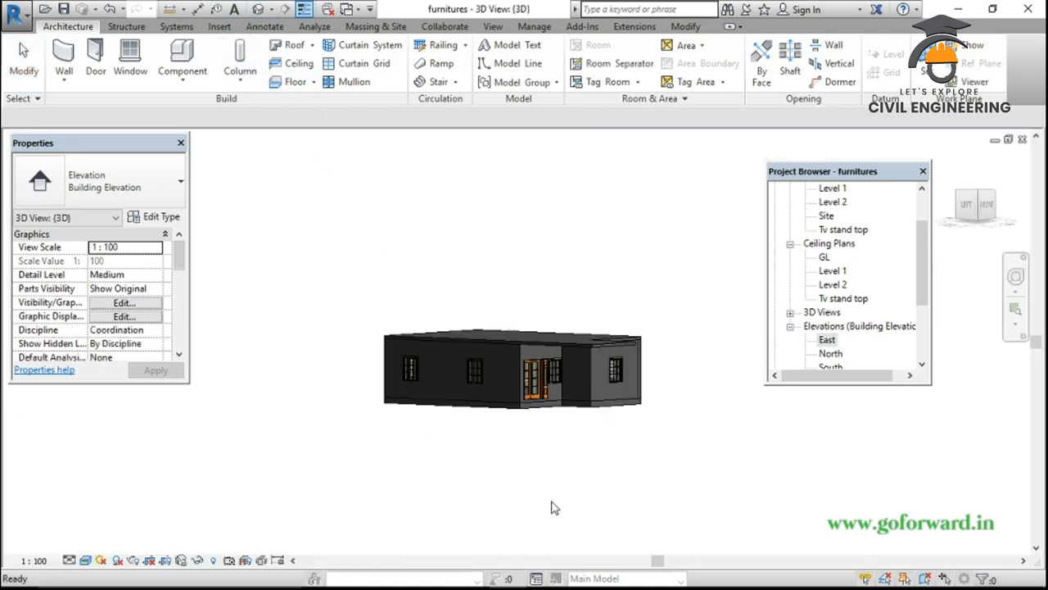
pyautogui.keyDown('shift'); pyautogui.moveTo(642, 473); pyautogui.dragTo(489, 522, button='middle'); pyautogui.keyUp('shift')
pyautogui.scroll(2, 479, 496)
pyautogui.scroll(4, 627, 431)
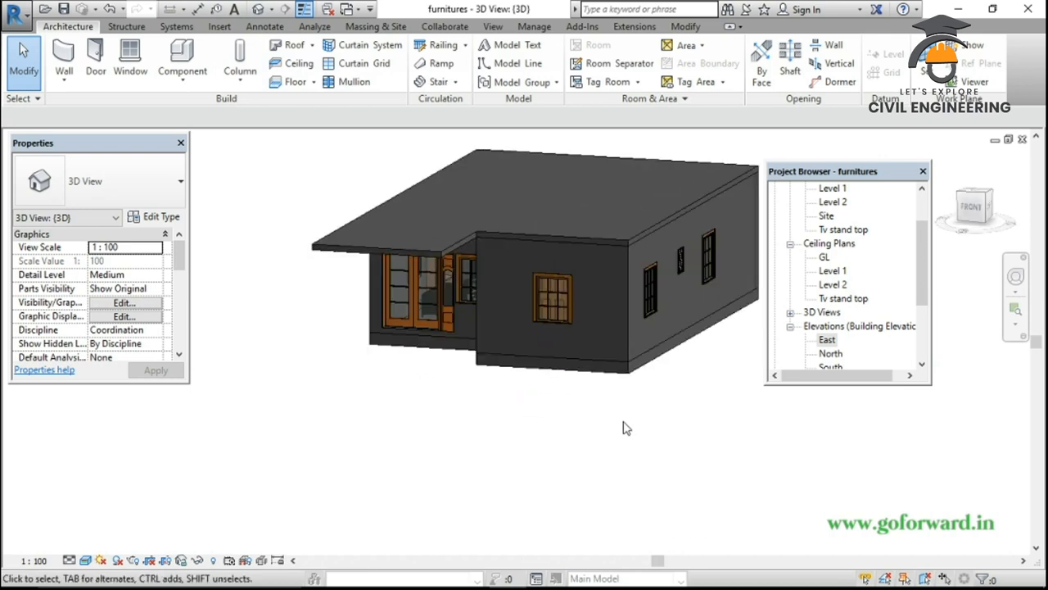
pyautogui.scroll(4, 533, 482)
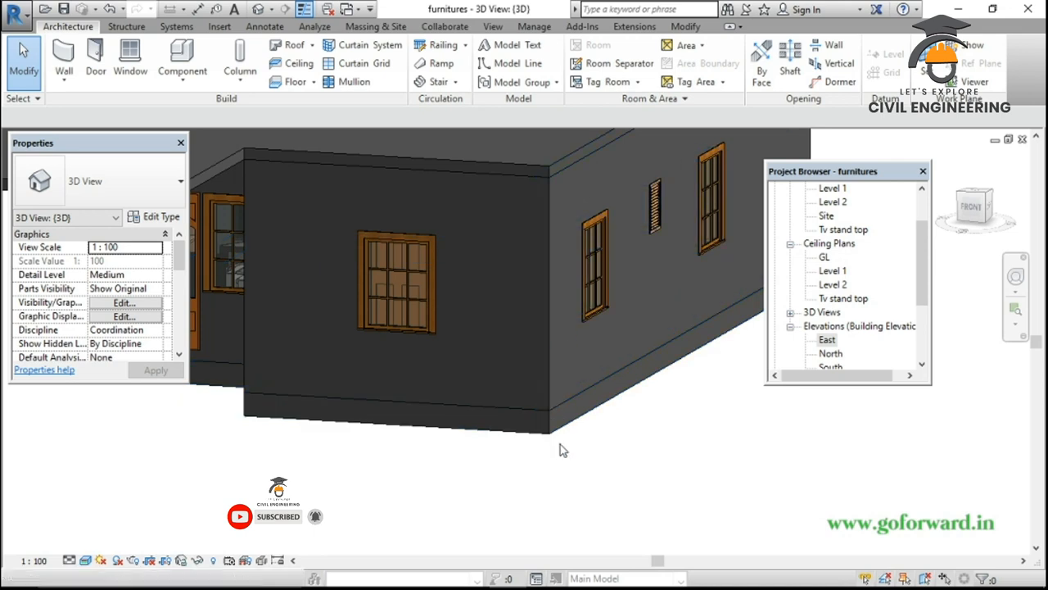
pyautogui.scroll(-3, 561, 451)
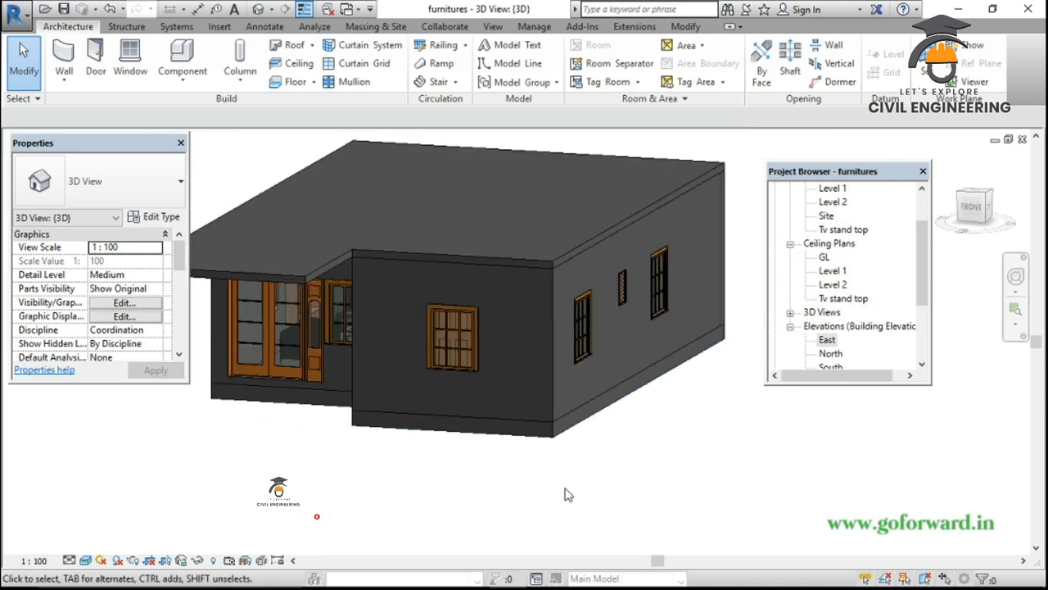
pyautogui.keyDown('shift'); pyautogui.moveTo(400, 490); pyautogui.dragTo(615, 500, button='middle'); pyautogui.keyUp('shift')
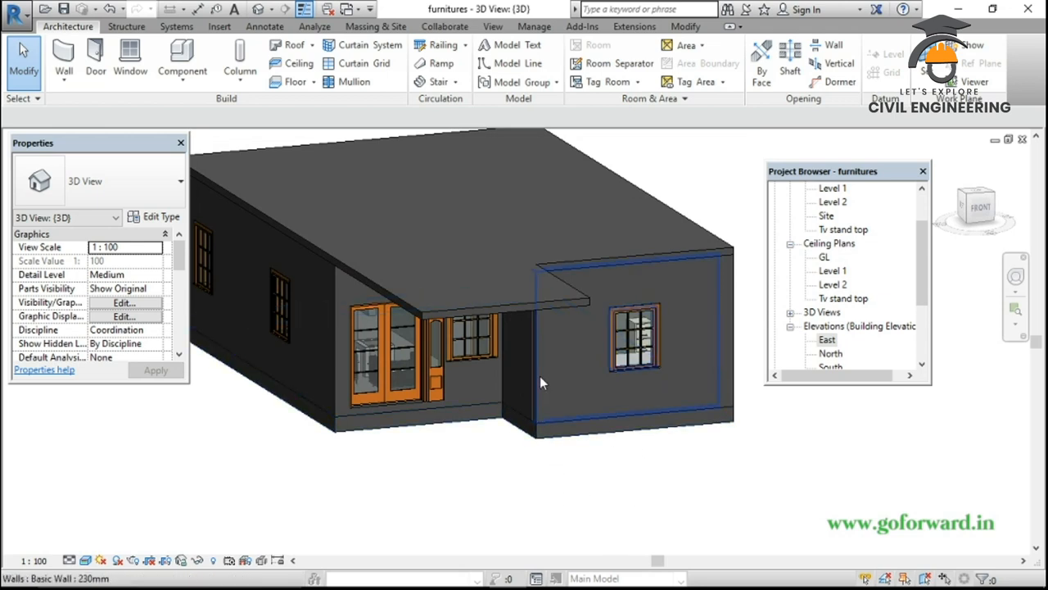
# Set the base constraint of all 230mm walls in the entire project to GL, unjoining elements that cannot stay joined
pyautogui.click(559, 383)
pyautogui.rightClick(570, 359)
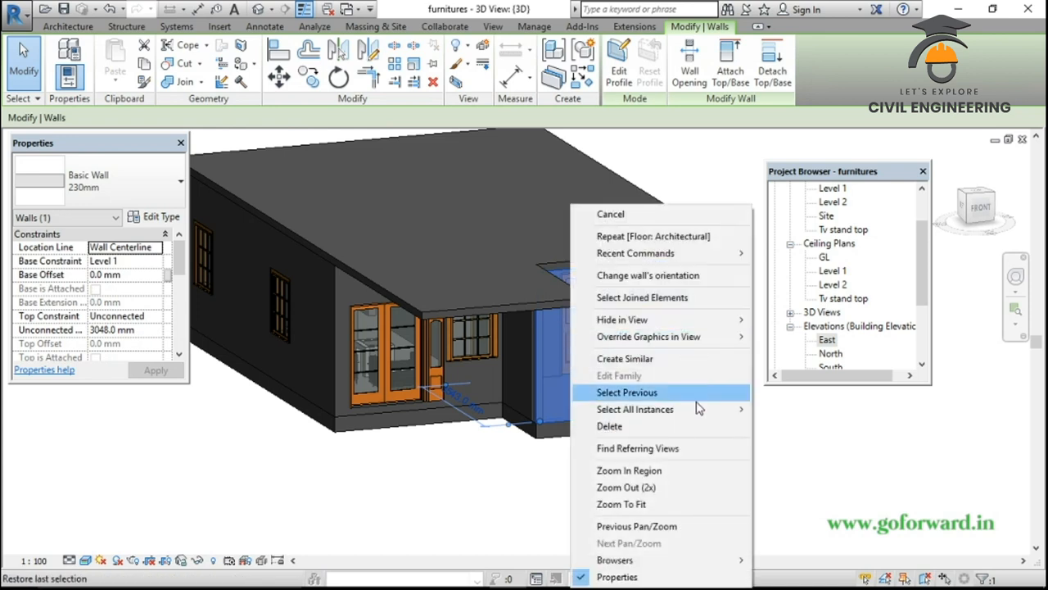
pyautogui.moveTo(699, 408)
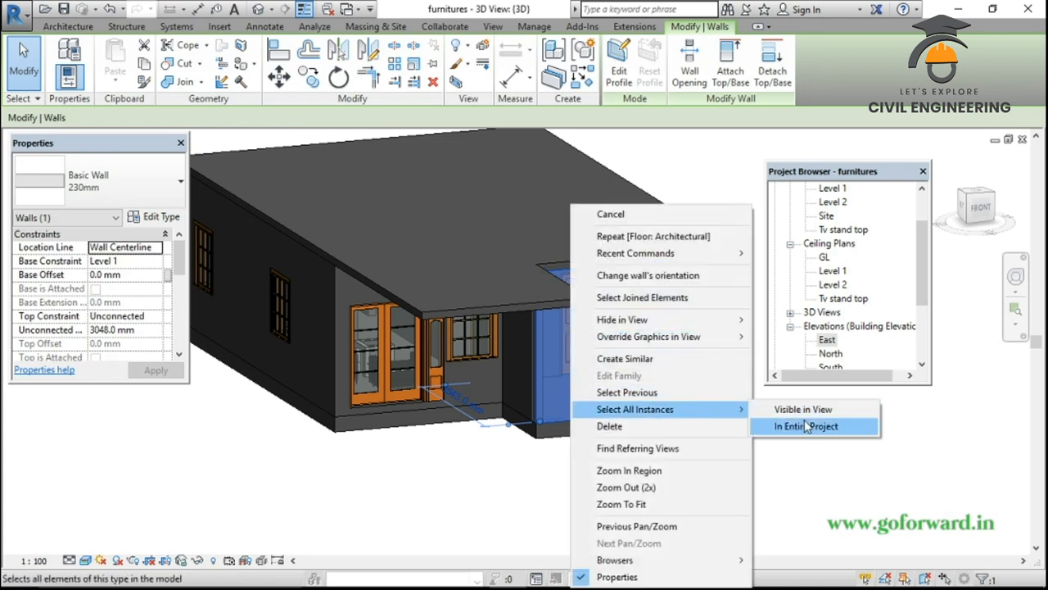
pyautogui.click(806, 426)
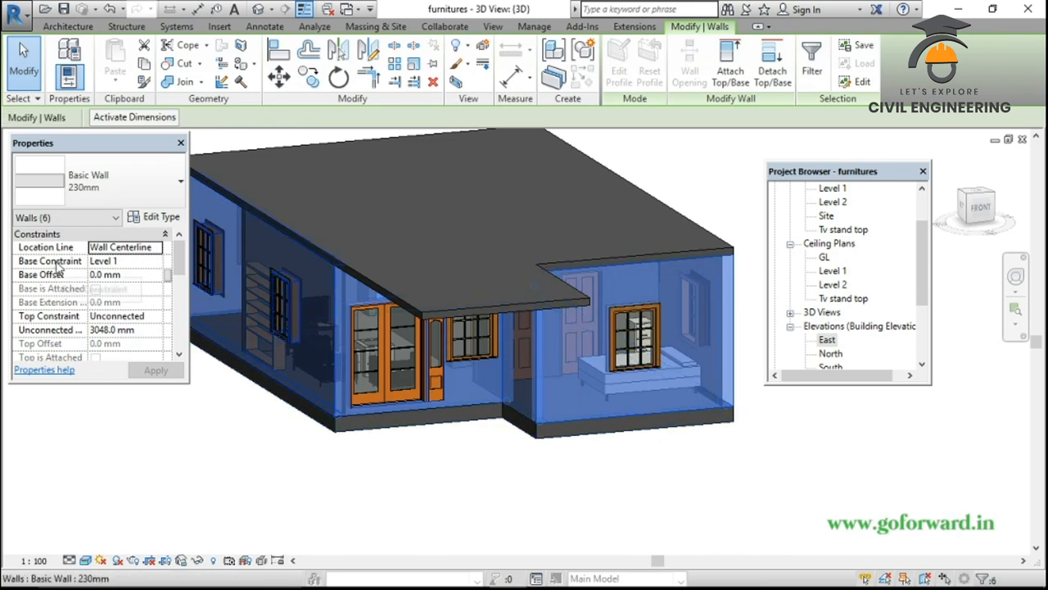
pyautogui.click(155, 261)
pyautogui.click(157, 261)
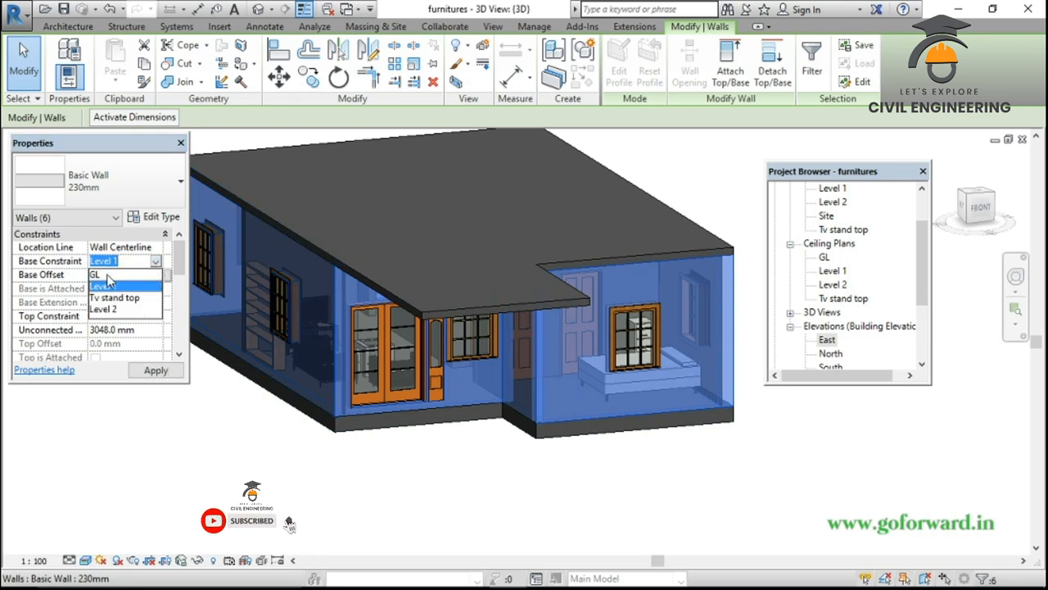
pyautogui.click(98, 274)
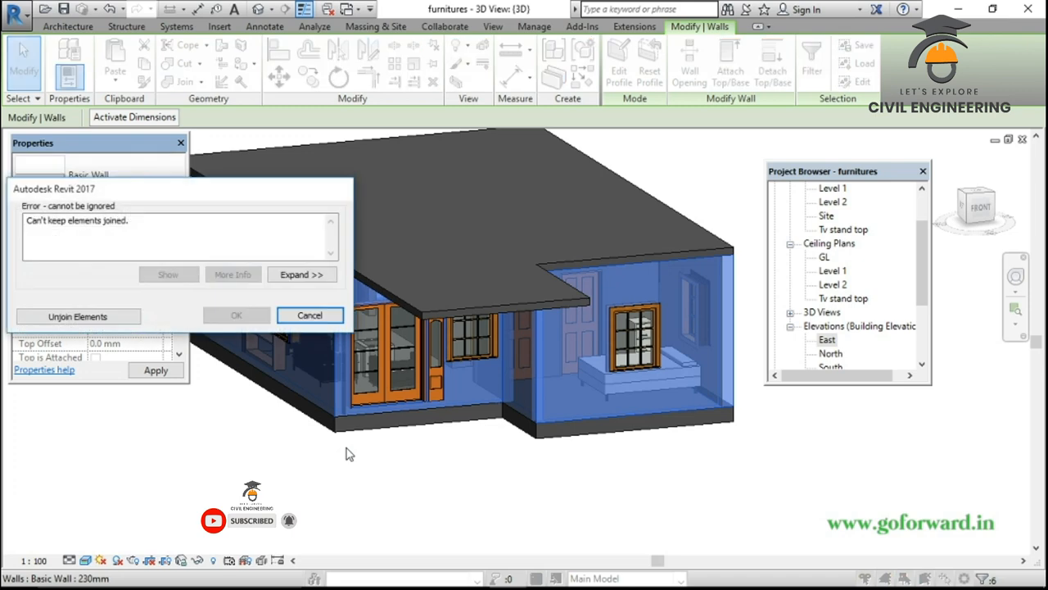
pyautogui.click(78, 316)
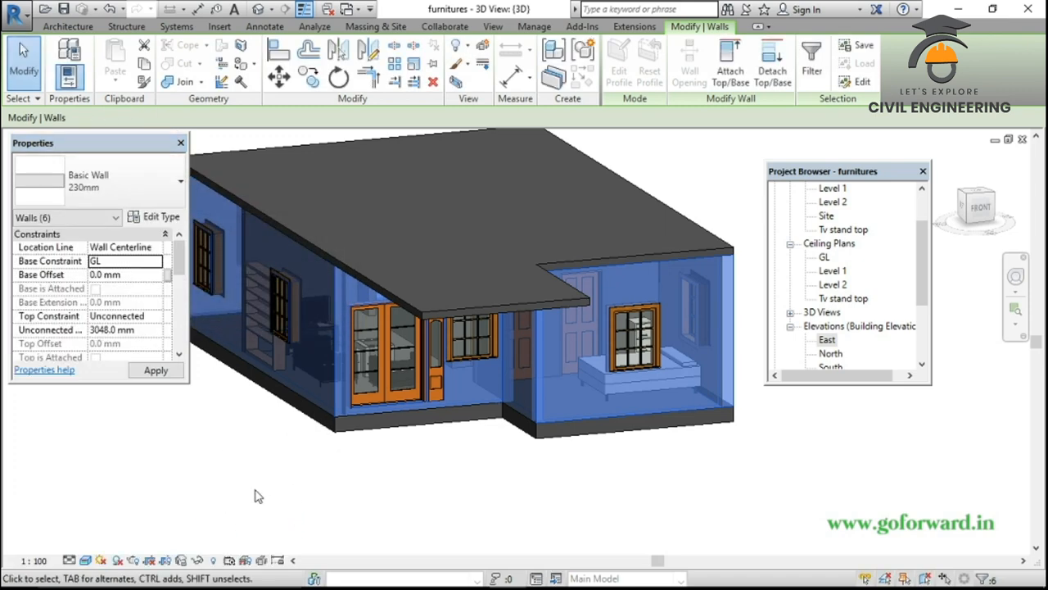
pyautogui.click(438, 501)
# Examine the wall tops, the slab and the wall base around the house in 3D
pyautogui.scroll(-3, 578, 494)
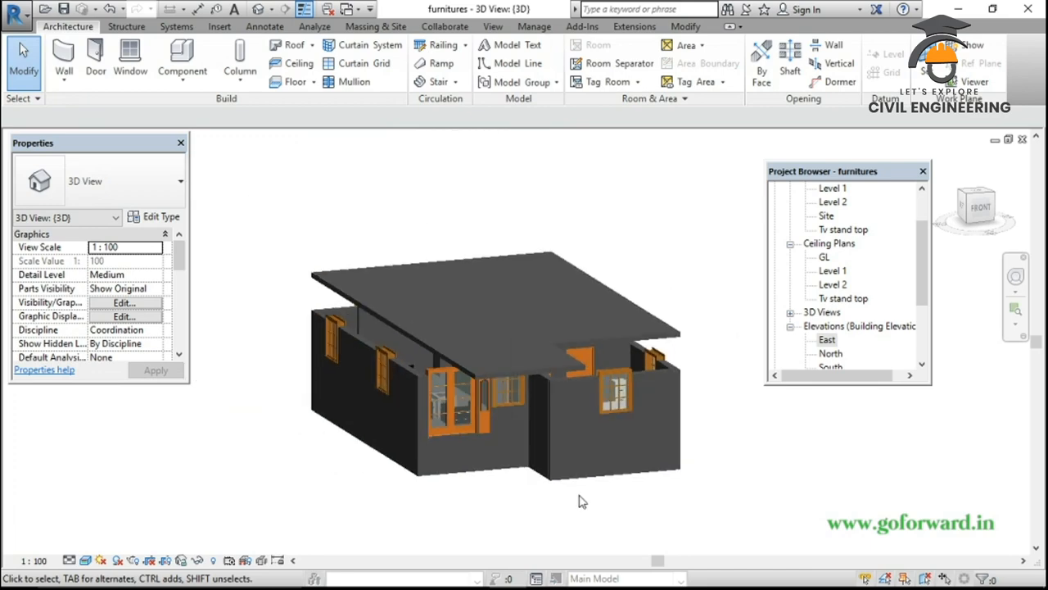
pyautogui.scroll(4, 533, 486)
pyautogui.scroll(3, 587, 514)
pyautogui.scroll(-2, 589, 518)
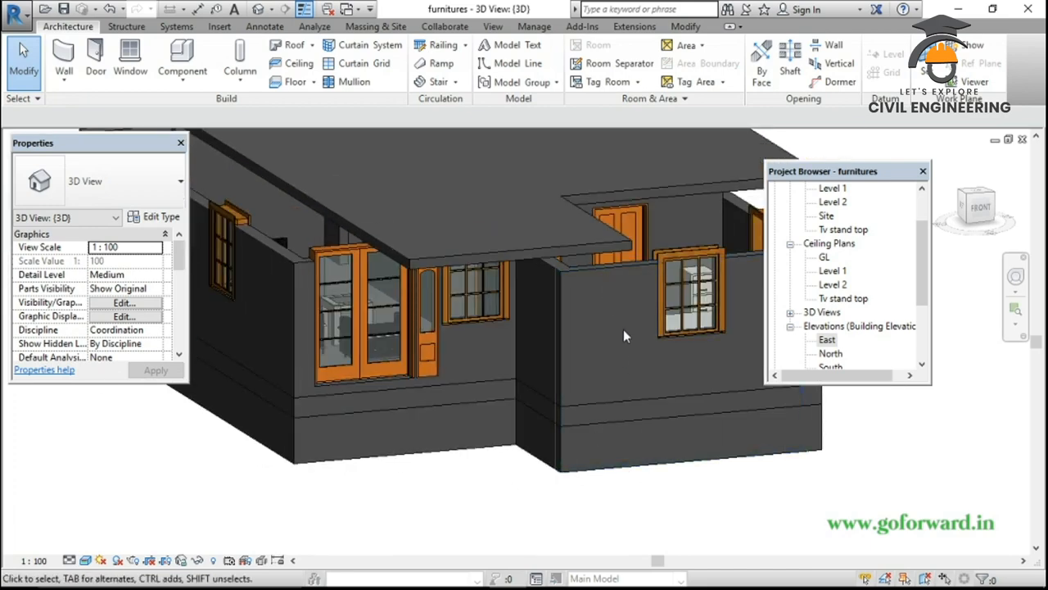
pyautogui.scroll(-2, 623, 330)
pyautogui.keyDown('shift'); pyautogui.moveTo(644, 356); pyautogui.dragTo(577, 379, button='middle'); pyautogui.keyUp('shift')
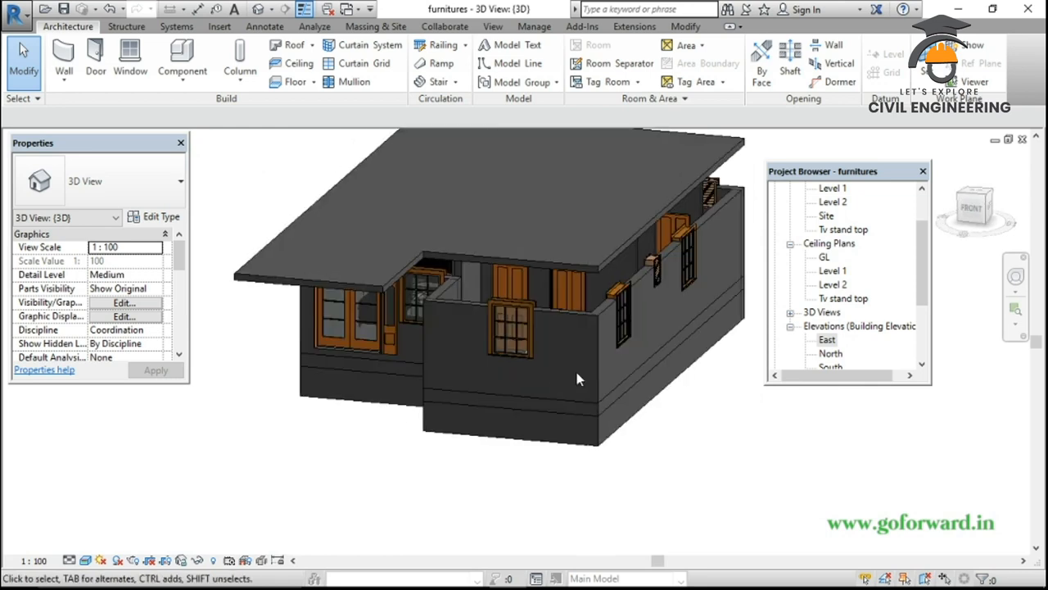
# Try attaching the top of the front bedroom wall to the 150mm slab, and undo the attachment
pyautogui.click(566, 318)
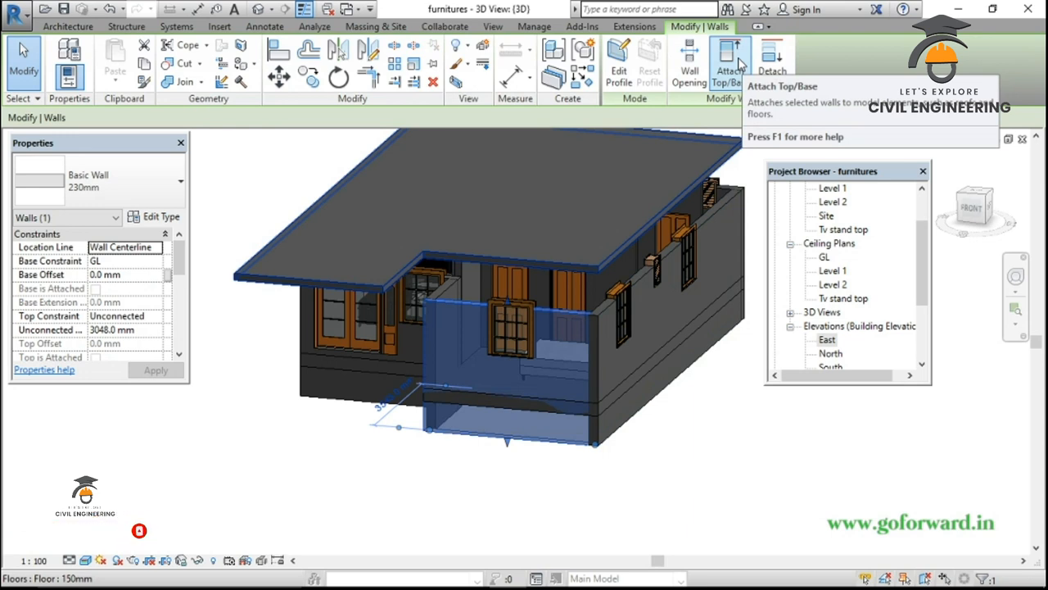
pyautogui.click(728, 66)
pyautogui.scroll(4, 588, 279)
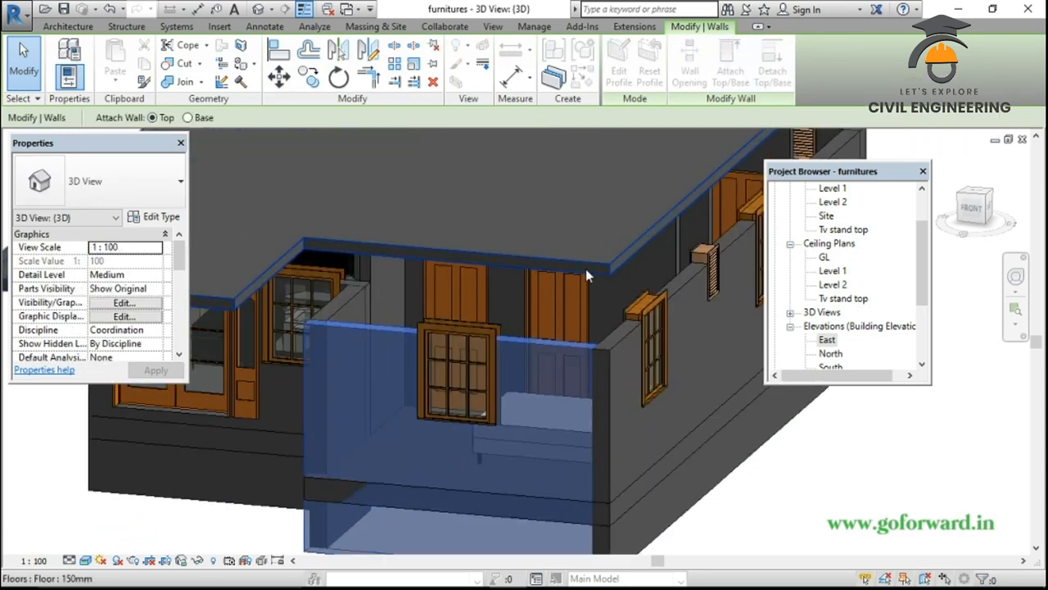
pyautogui.click(583, 273)
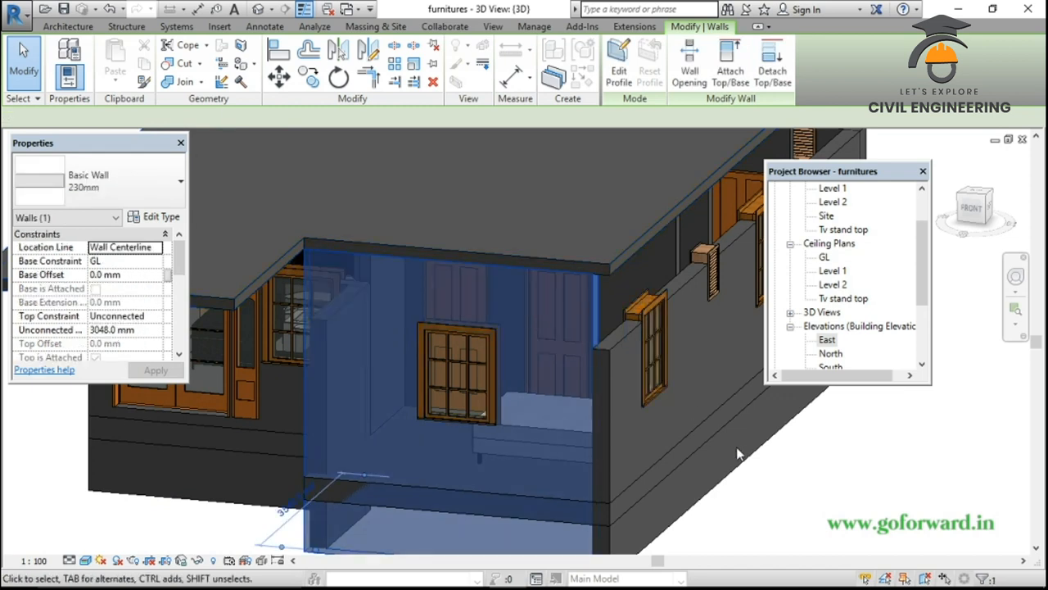
pyautogui.click(809, 500)
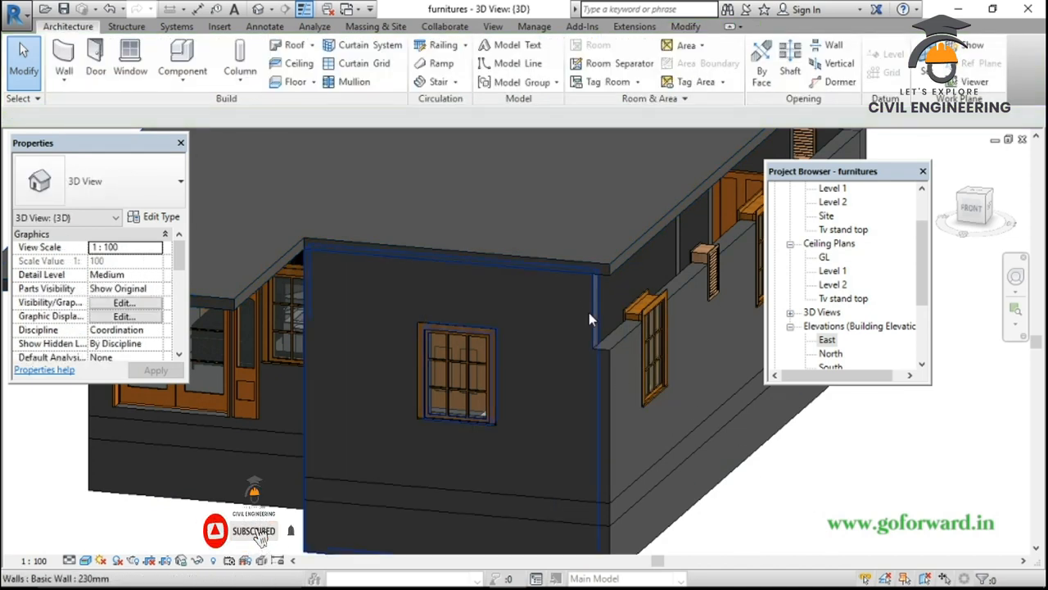
pyautogui.hotkey('ctrl', 'z')
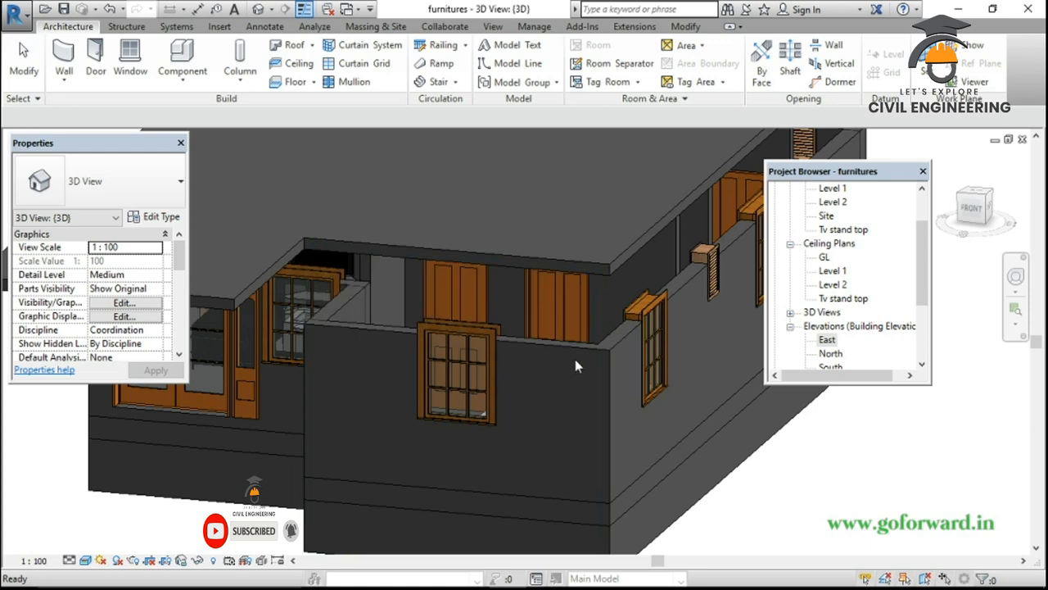
# Attach the tops of all 230mm walls in the entire project to the 150mm slab, unjoining elements that cannot stay joined
pyautogui.click(483, 350)
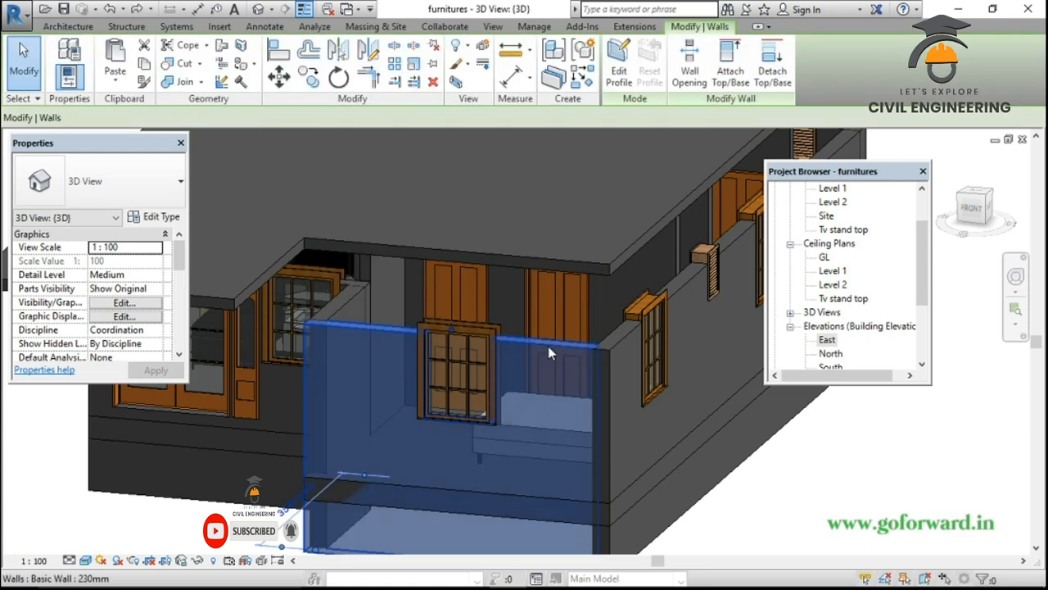
pyautogui.rightClick(551, 352)
pyautogui.moveTo(684, 408)
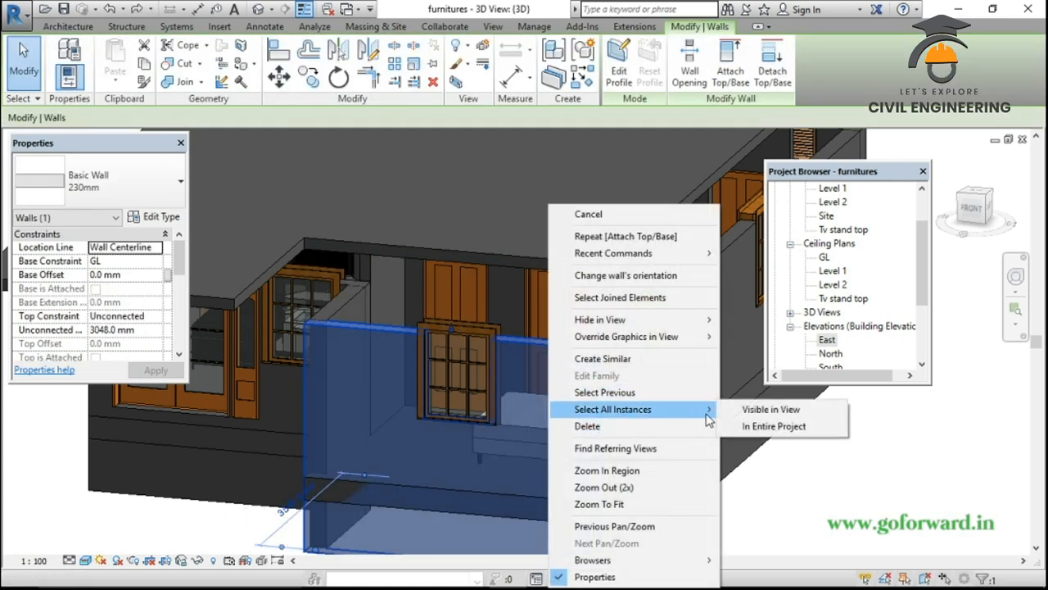
pyautogui.click(770, 426)
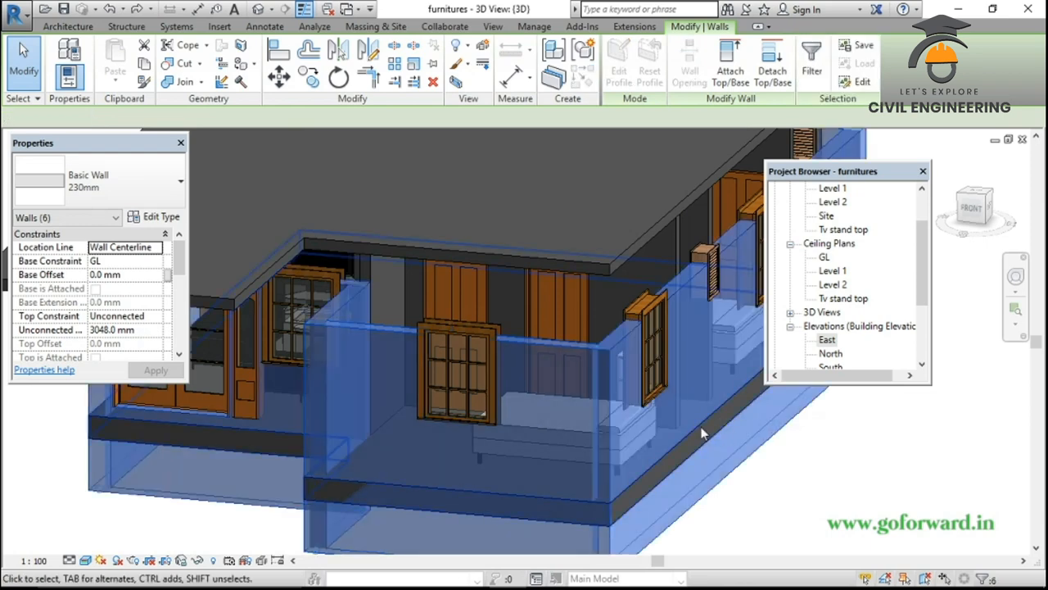
pyautogui.scroll(-2, 505, 378)
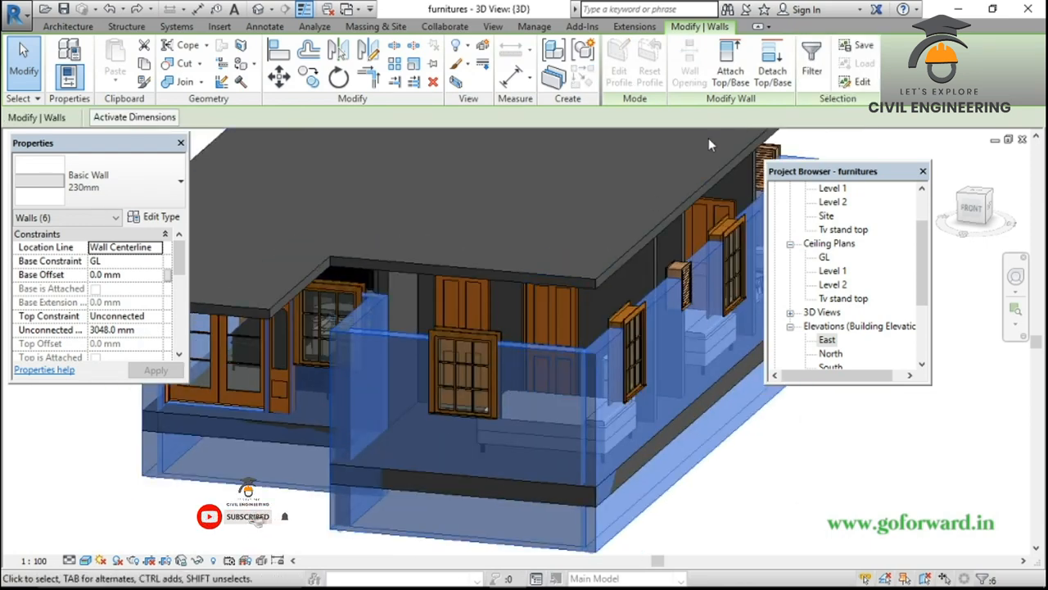
pyautogui.click(730, 72)
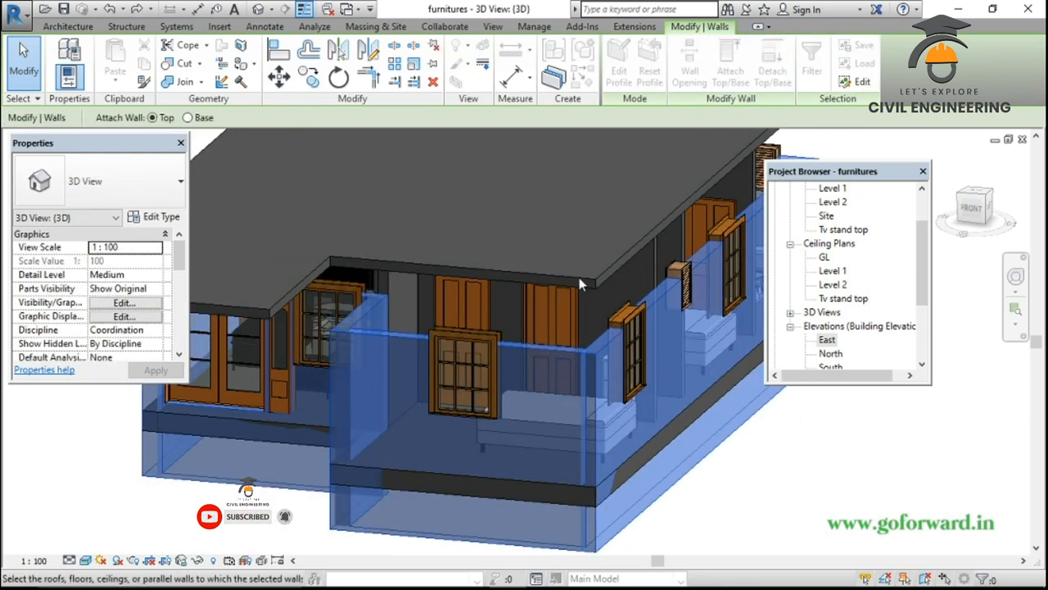
pyautogui.scroll(2, 579, 284)
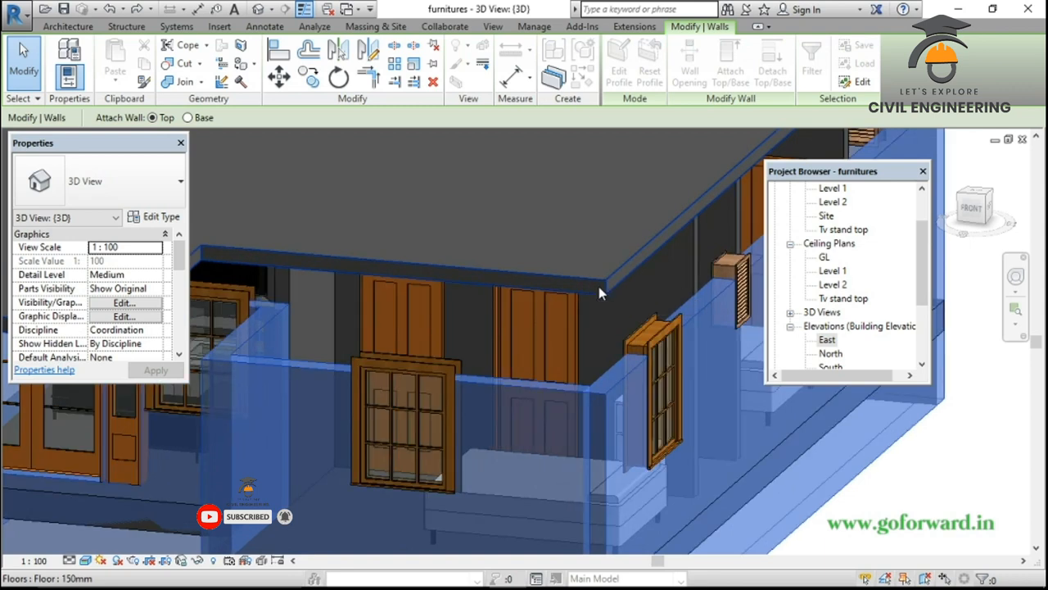
pyautogui.click(599, 287)
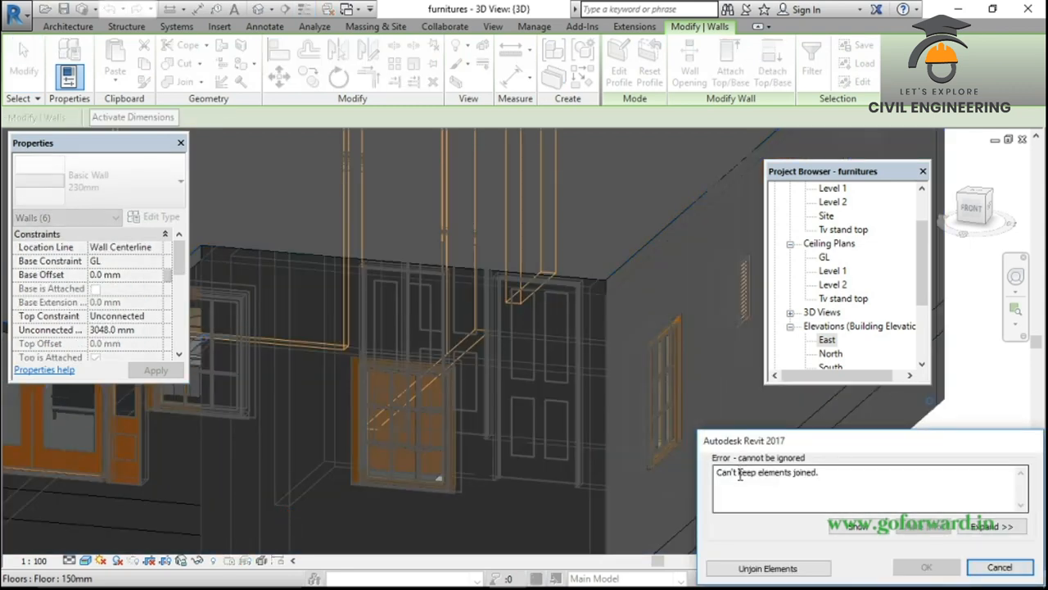
pyautogui.click(768, 568)
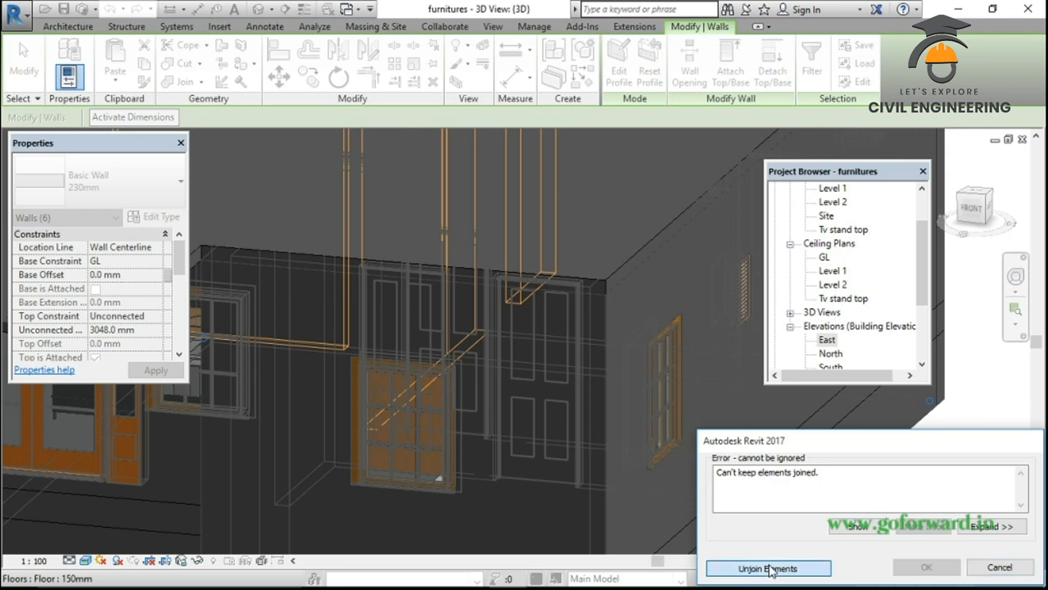
pyautogui.click(872, 498)
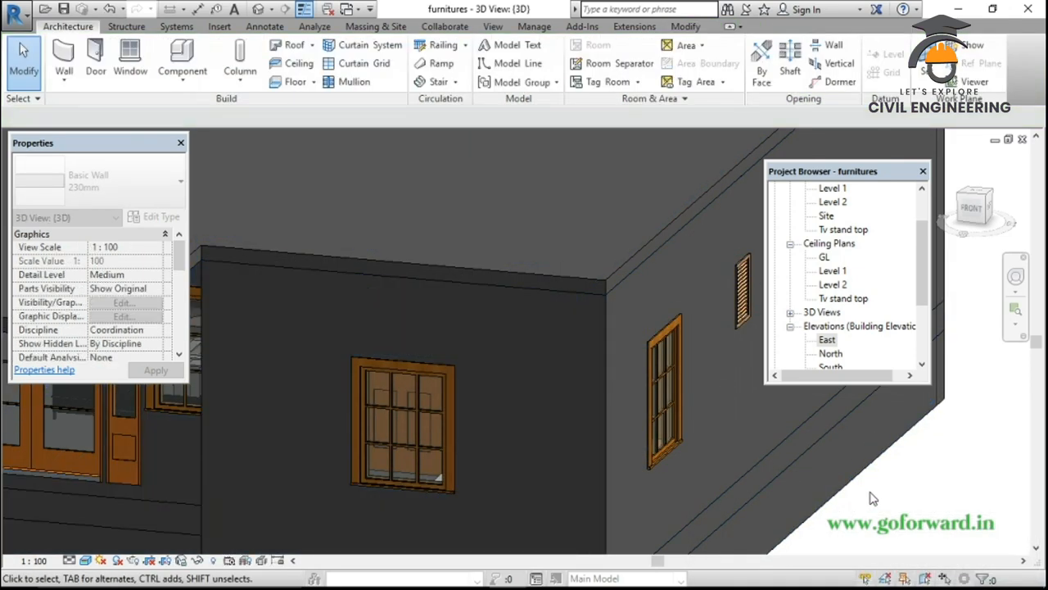
# Change the type of the Level 1 floor at the house's base to 150mm
pyautogui.keyDown('shift'); pyautogui.moveTo(872, 498); pyautogui.dragTo(783, 490, button='middle'); pyautogui.keyUp('shift')
pyautogui.scroll(2, 385, 471)
pyautogui.scroll(-2, 370, 484)
pyautogui.keyDown('shift'); pyautogui.moveTo(459, 493); pyautogui.dragTo(474, 469, button='middle'); pyautogui.keyUp('shift')
pyautogui.scroll(3, 582, 461)
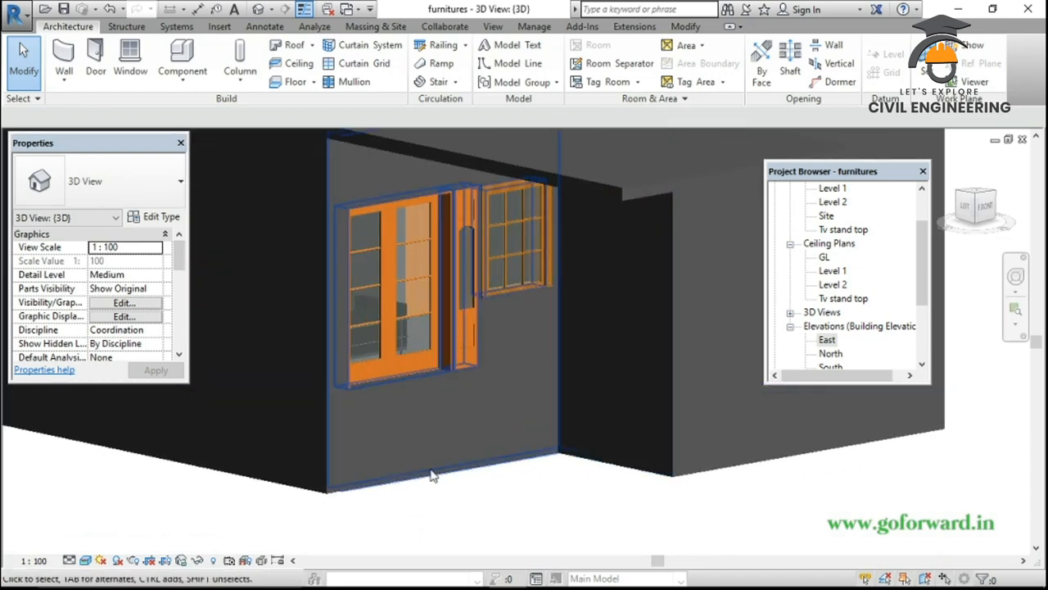
pyautogui.click(400, 393)
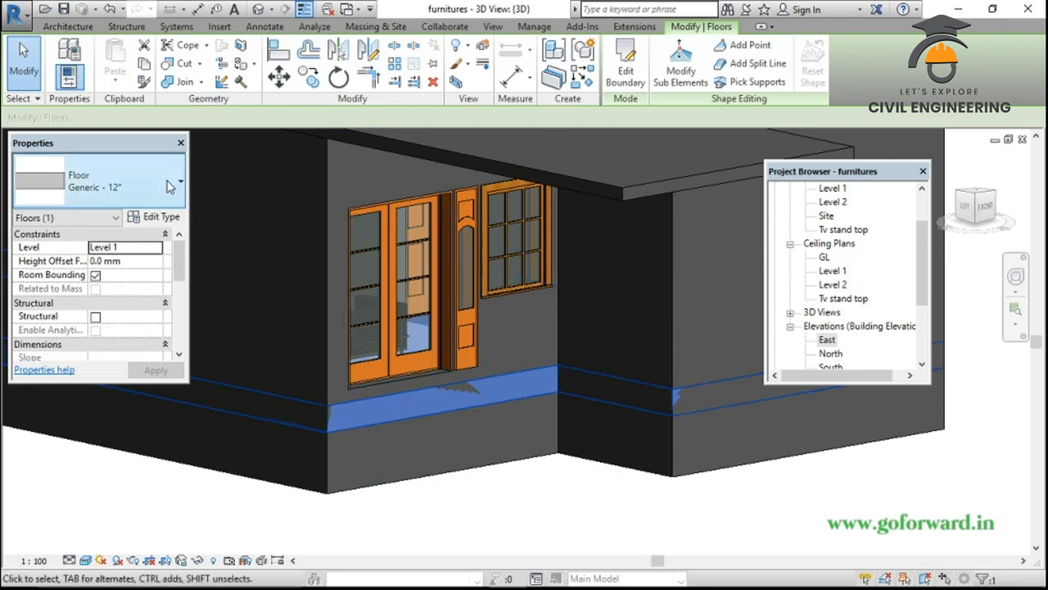
pyautogui.click(168, 187)
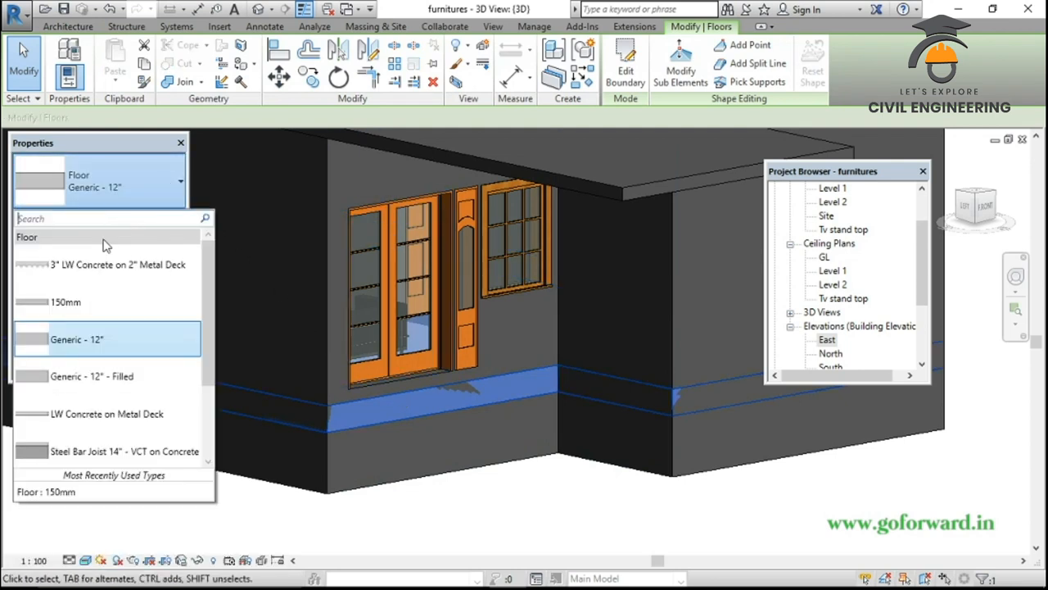
pyautogui.click(88, 309)
pyautogui.click(196, 541)
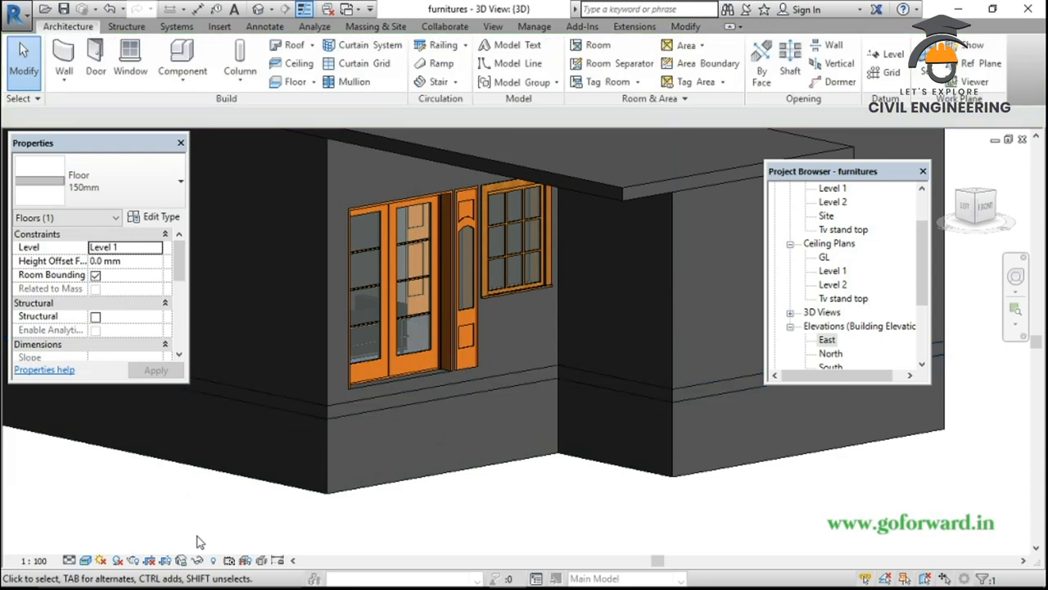
# Open the Level 1 floor's boundary sketch for editing in the Level 1 floor plan
pyautogui.scroll(-2, 481, 529)
pyautogui.keyDown('shift'); pyautogui.moveTo(579, 506); pyautogui.dragTo(562, 508, button='middle'); pyautogui.keyUp('shift')
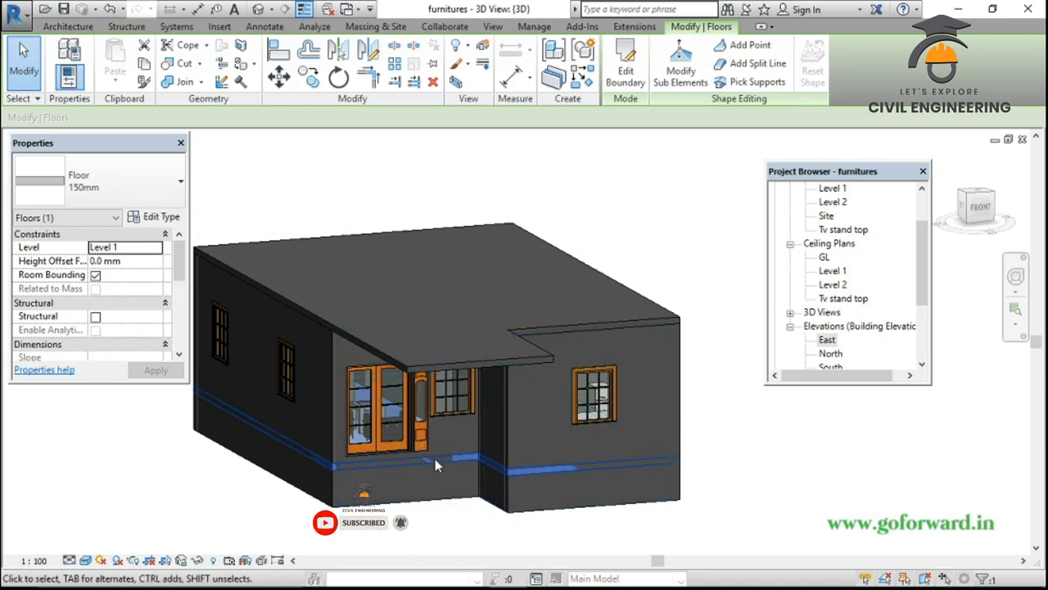
pyautogui.click(642, 68)
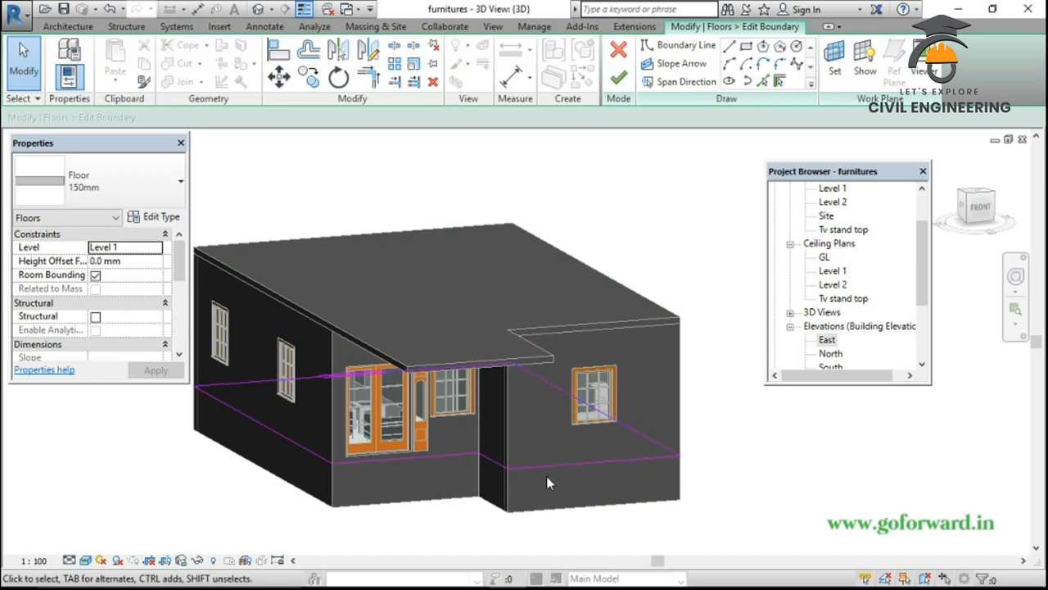
pyautogui.doubleClick(832, 271)
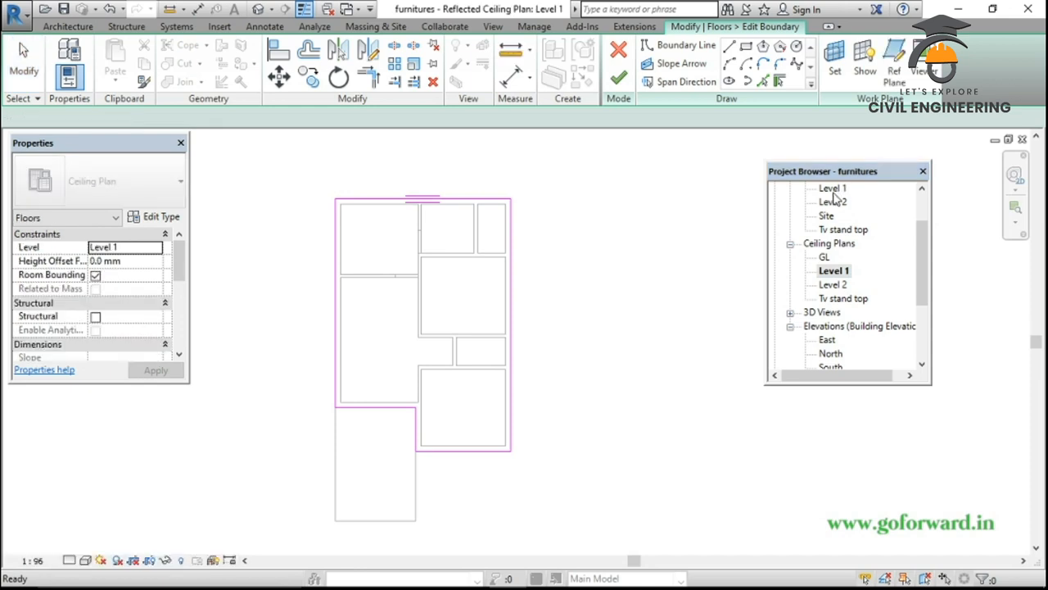
pyautogui.doubleClick(832, 190)
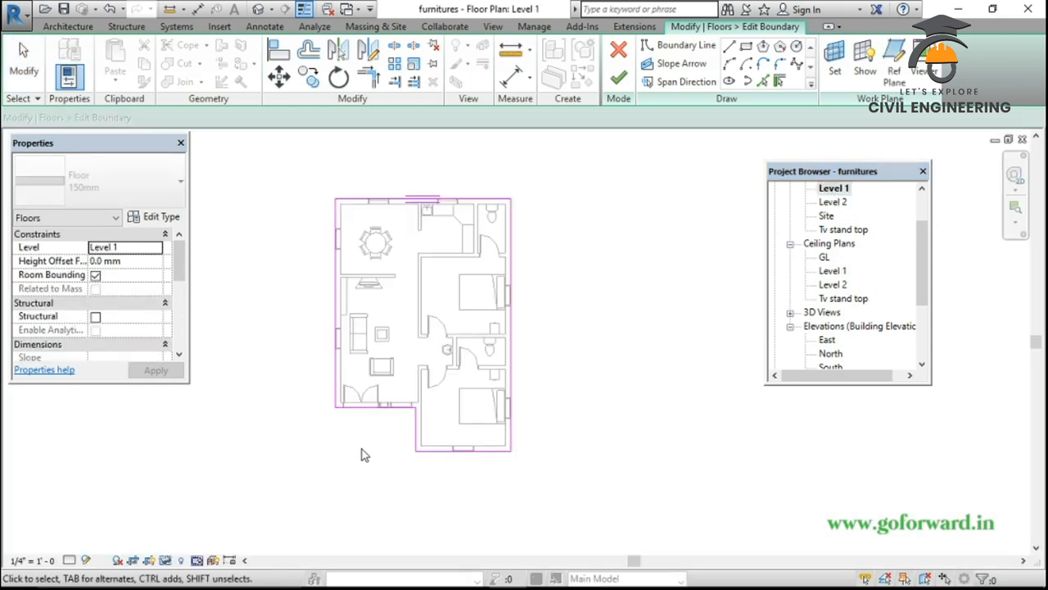
# Delete the two floor boundary lines along the entrance wall and the adjoining side of the front bedroom
pyautogui.scroll(5, 364, 455)
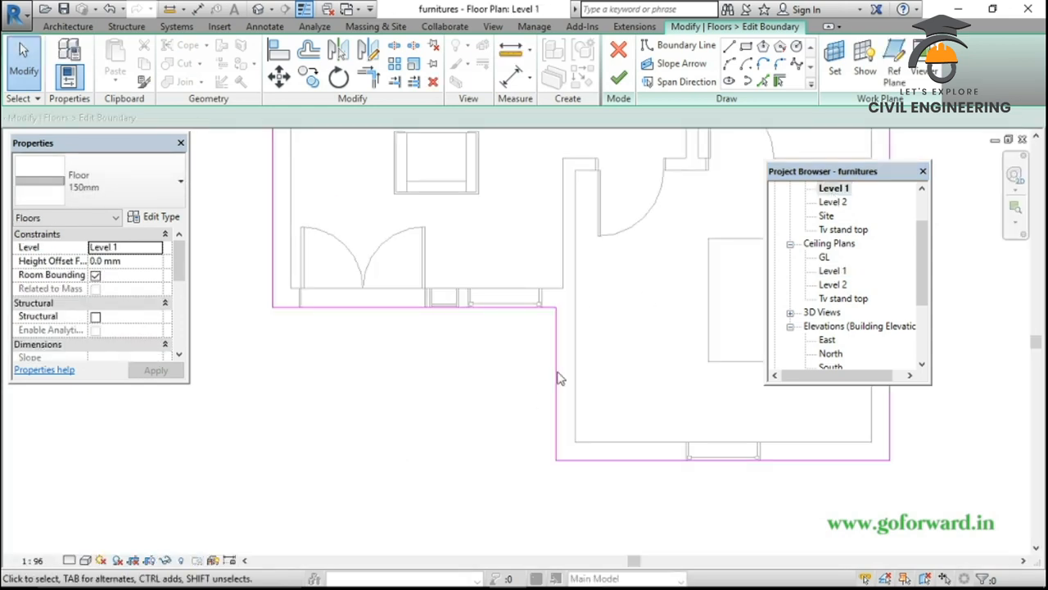
pyautogui.click(531, 308)
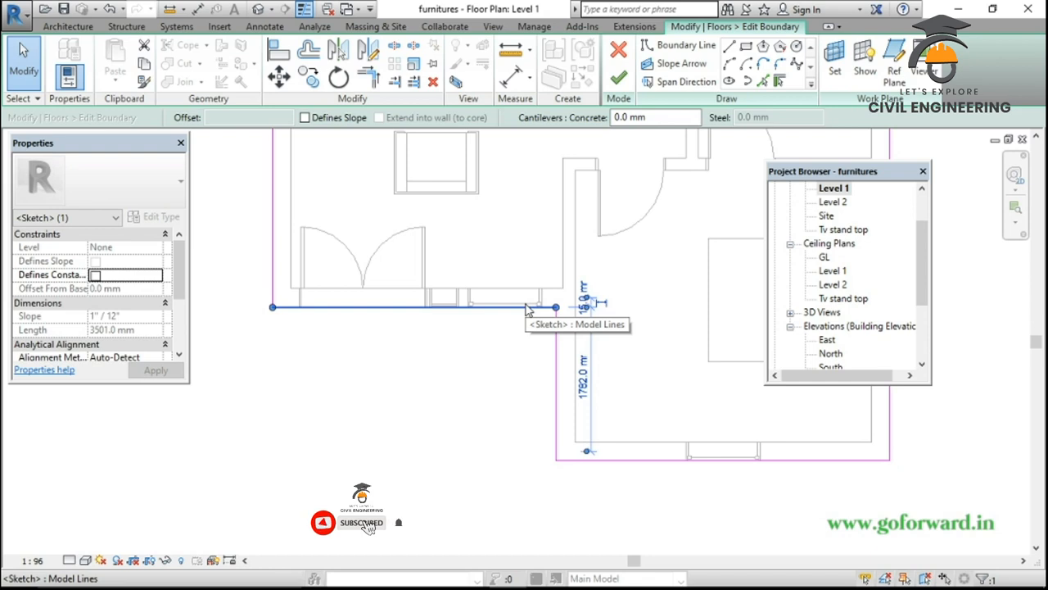
pyautogui.click(531, 303)
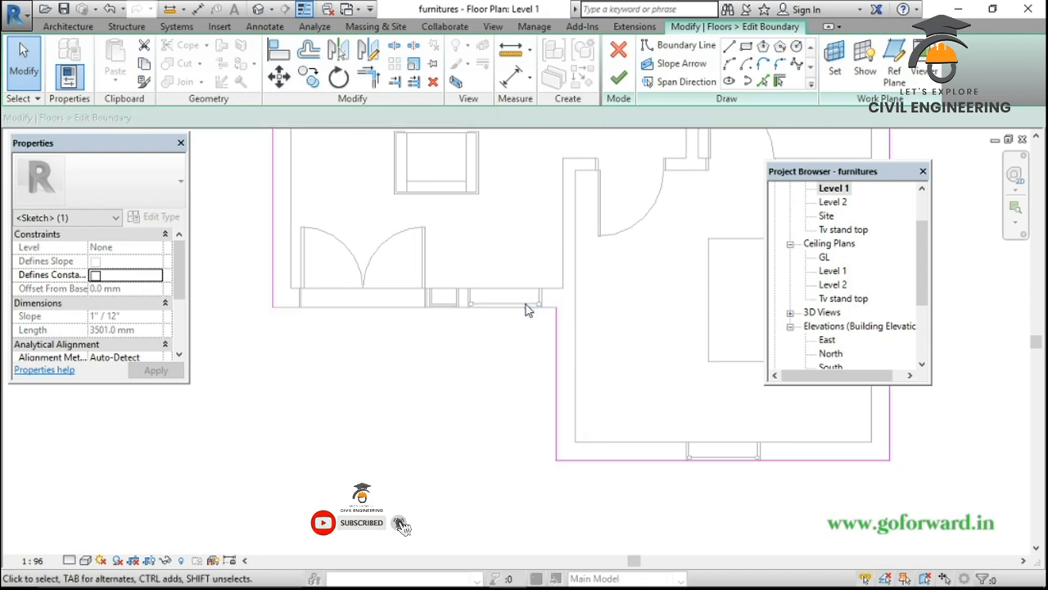
pyautogui.click(557, 359)
pyautogui.click(568, 382)
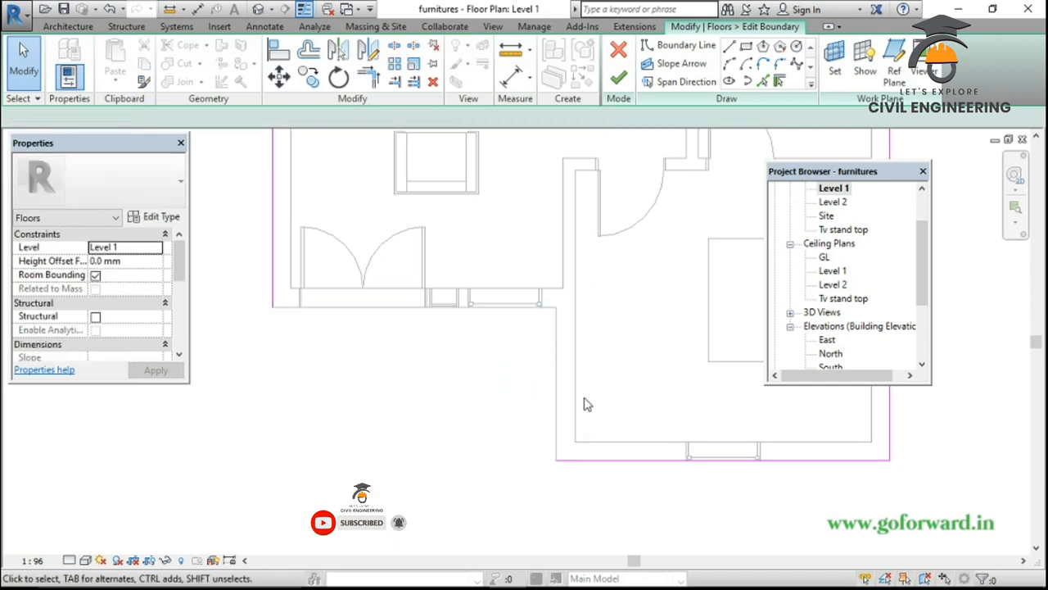
# Draw three boundary lines extending the floor in front of the entrance, about 3501 mm wide and 4897 mm long, and finish the sketch
pyautogui.moveTo(584, 402); pyautogui.dragTo(571, 305, button='middle')
pyautogui.scroll(-1, 569, 309)
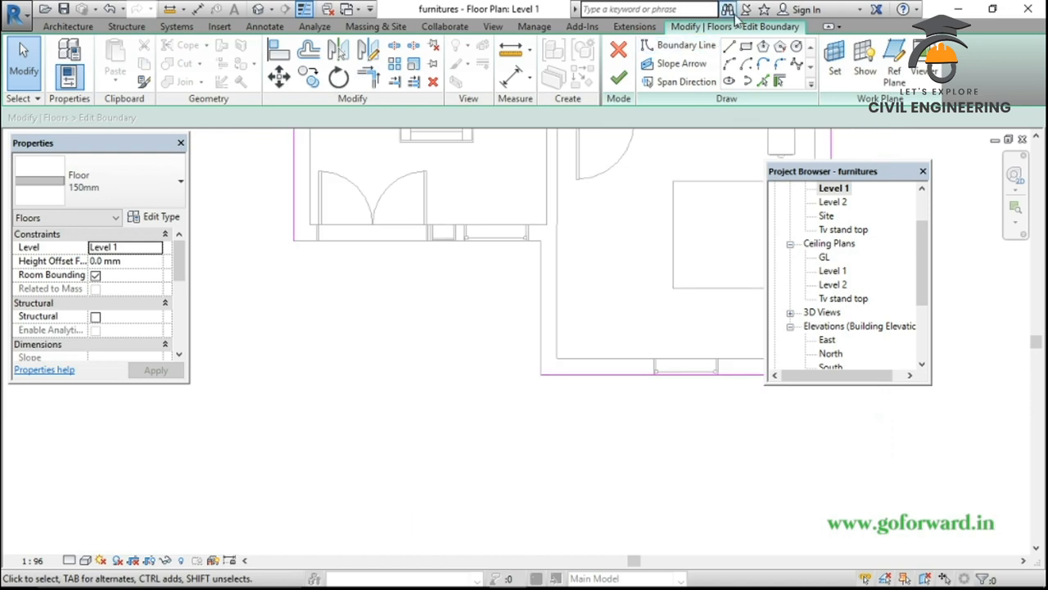
pyautogui.click(728, 47)
pyautogui.scroll(-2, 557, 375)
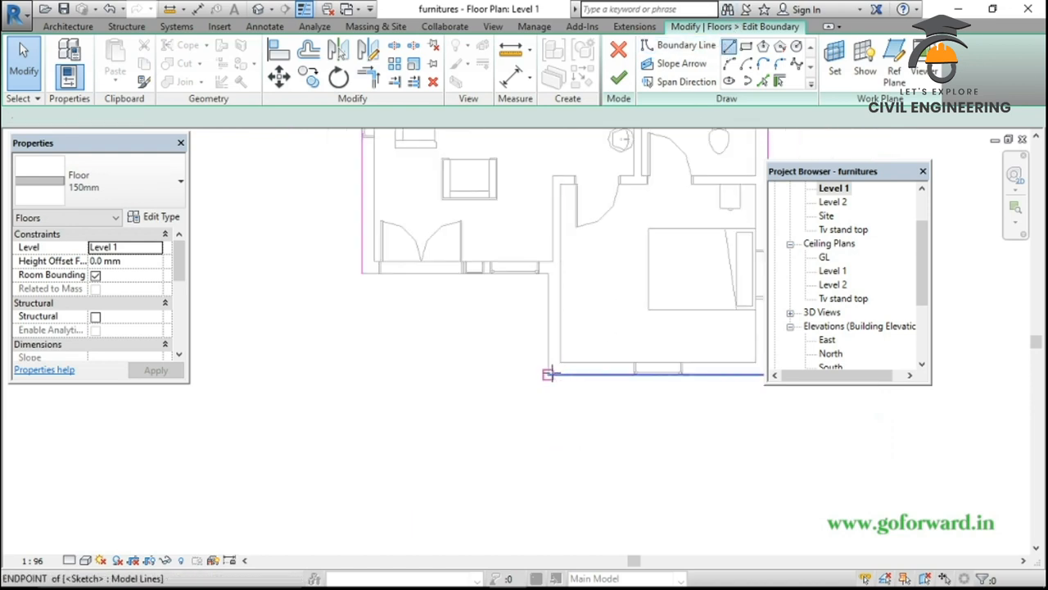
pyautogui.click(551, 375)
pyautogui.moveTo(563, 496); pyautogui.dragTo(515, 391, button='middle')
pyautogui.scroll(2, 510, 440)
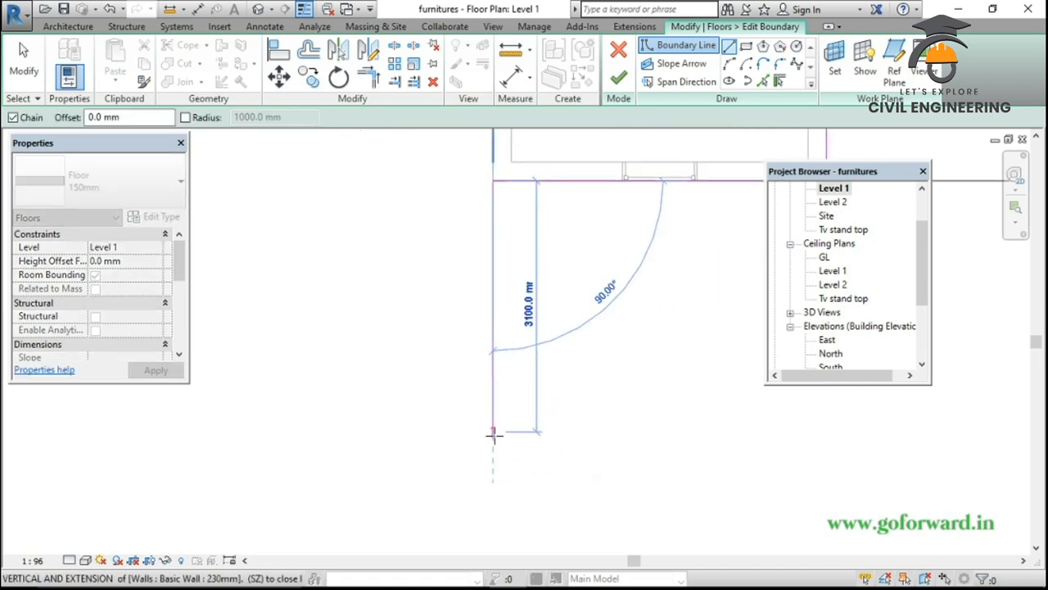
pyautogui.click(494, 420)
pyautogui.scroll(-2, 499, 493)
pyautogui.click(333, 455)
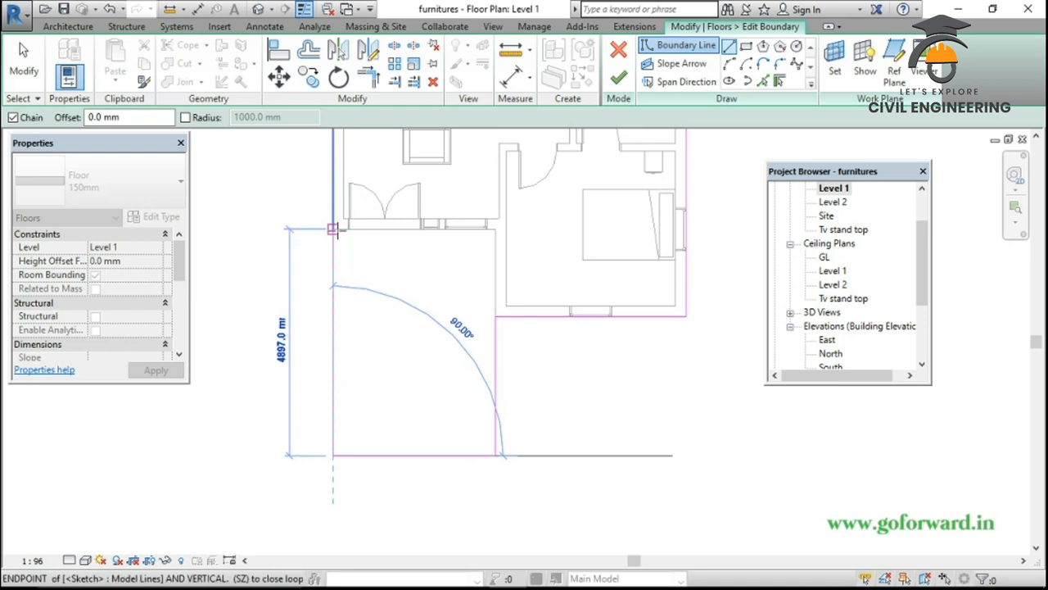
pyautogui.click(333, 229)
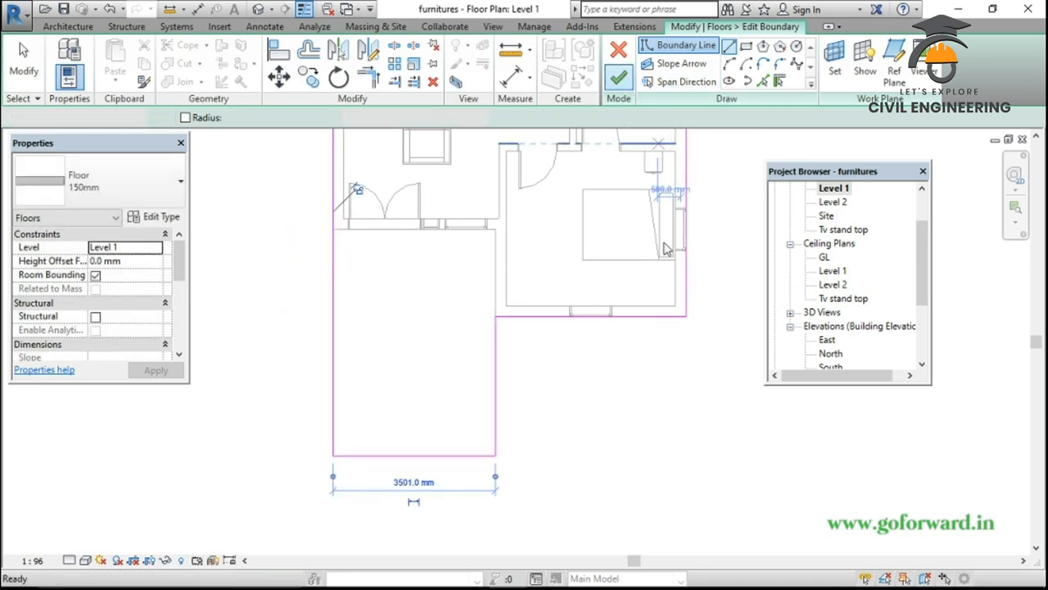
# View the extended front floor in 3D and open the GL floor plan
pyautogui.click(259, 9)
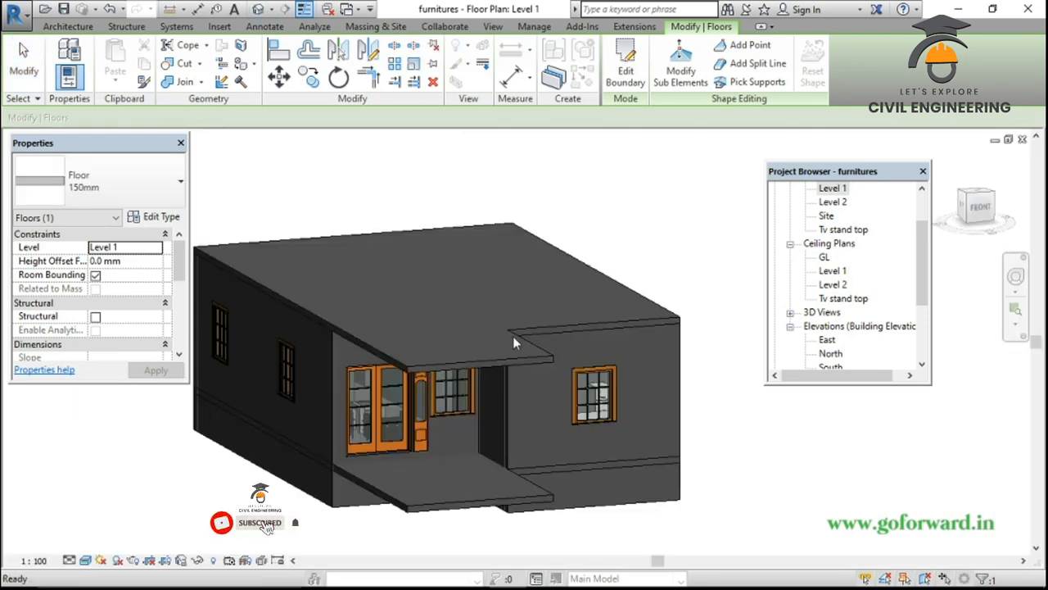
pyautogui.moveTo(522, 494); pyautogui.dragTo(506, 425, button='middle')
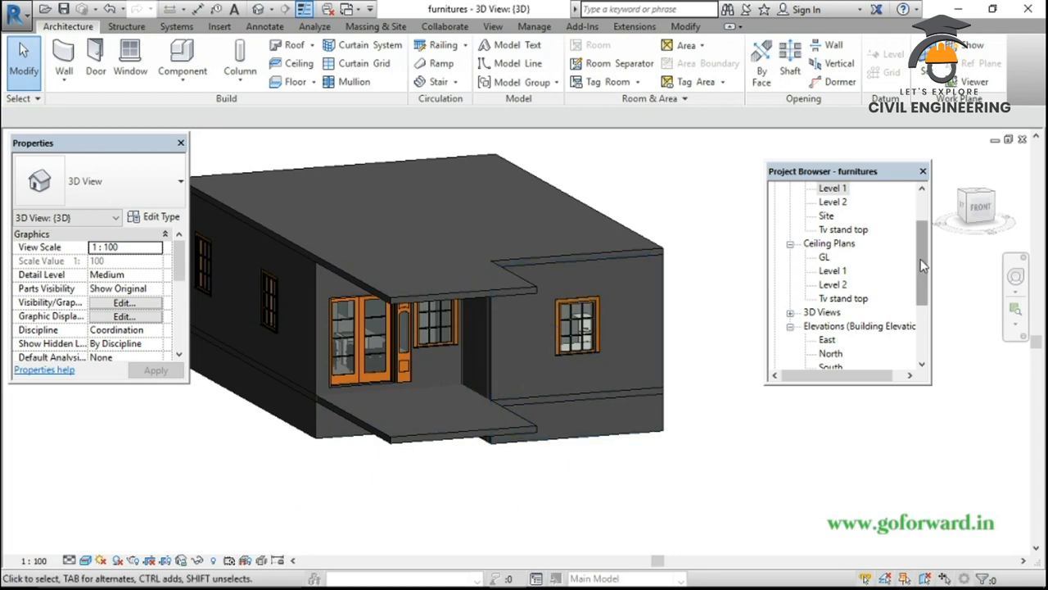
pyautogui.moveTo(922, 262); pyautogui.dragTo(922, 236)
pyautogui.click(819, 245)
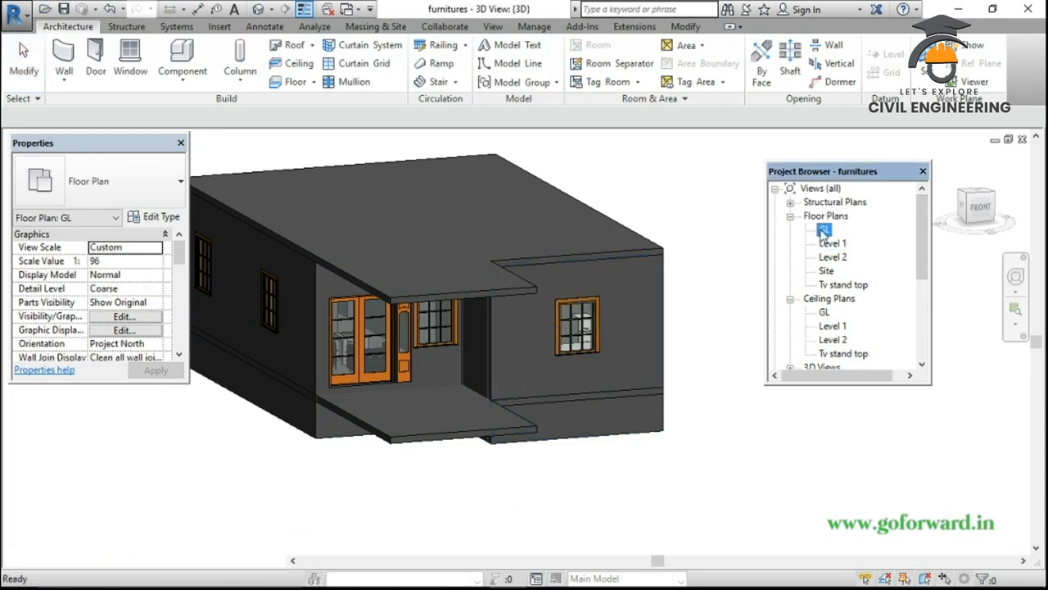
pyautogui.doubleClick(823, 230)
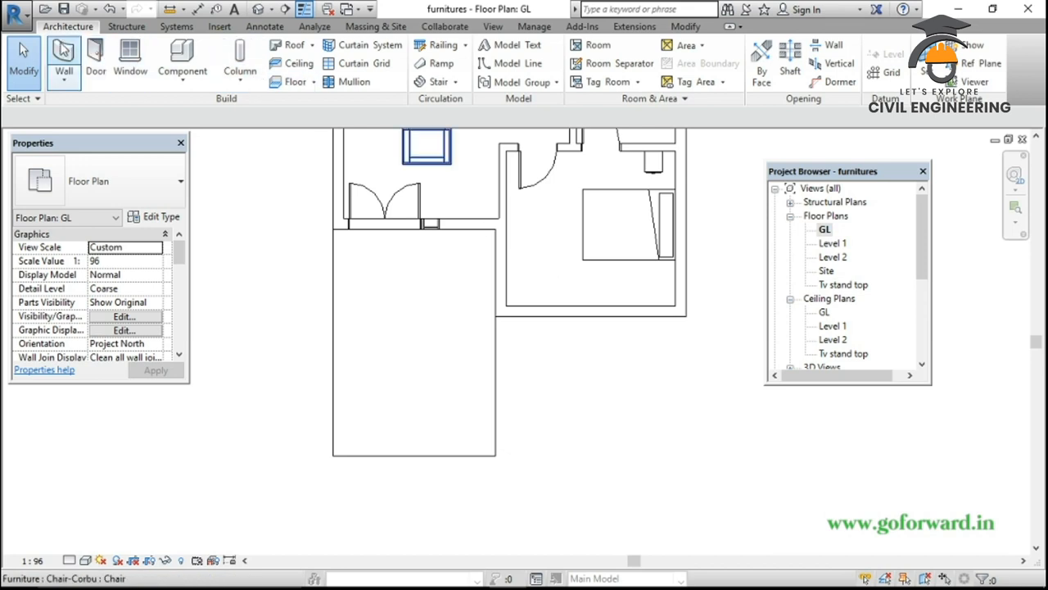
# Draw a 230mm basic wall from the house's front corner along the porch floor's outer side edge to its front corner
pyautogui.click(69, 50)
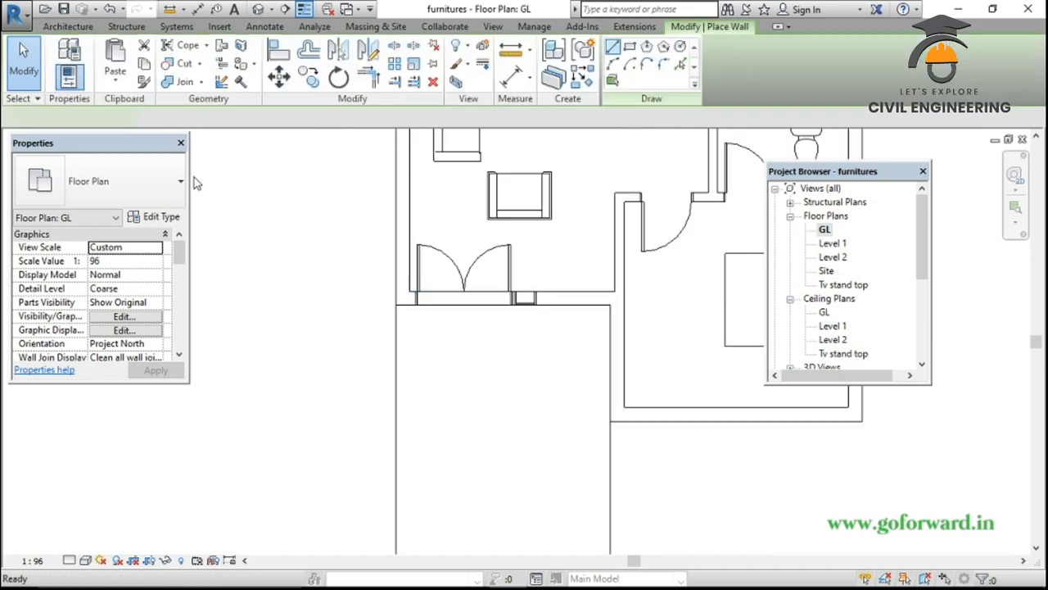
pyautogui.click(153, 180)
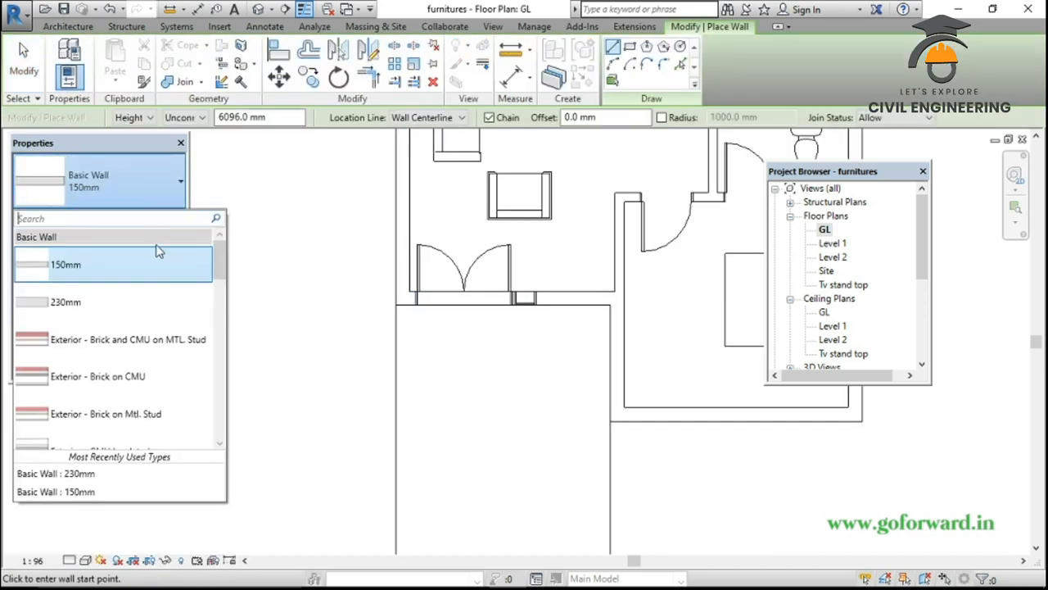
pyautogui.click(149, 319)
pyautogui.scroll(1, 385, 328)
pyautogui.click(356, 342)
pyautogui.moveTo(362, 482); pyautogui.dragTo(379, 271, button='middle')
pyautogui.scroll(5, 383, 439)
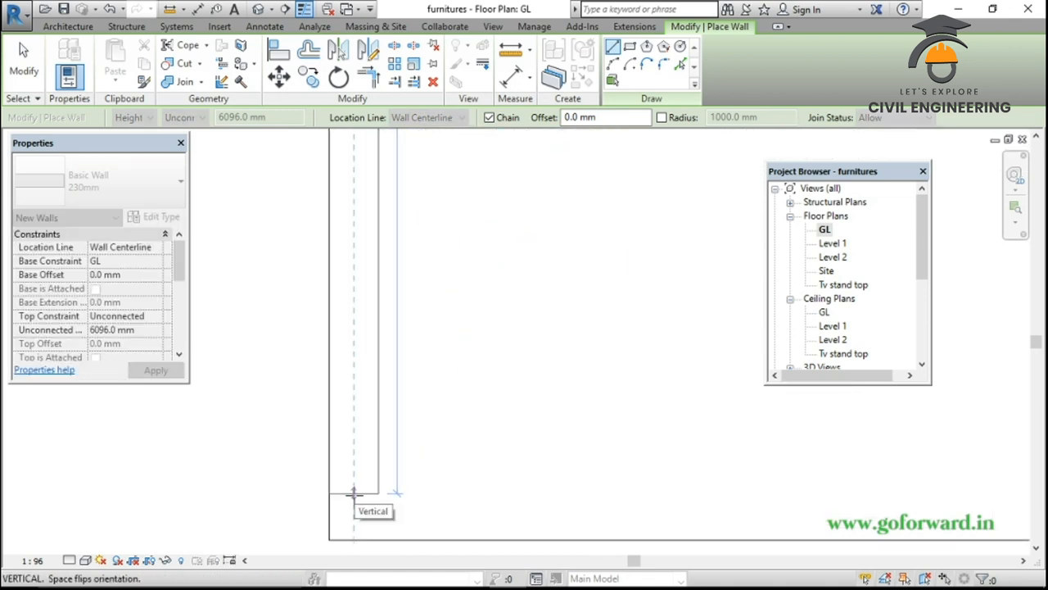
pyautogui.click(400, 499)
# Continue the 230mm wall about 3300 mm along the porch floor's front edge to the opposite corner
pyautogui.scroll(-2, 686, 503)
pyautogui.moveTo(824, 503); pyautogui.dragTo(685, 503, button='middle')
pyautogui.click(758, 498)
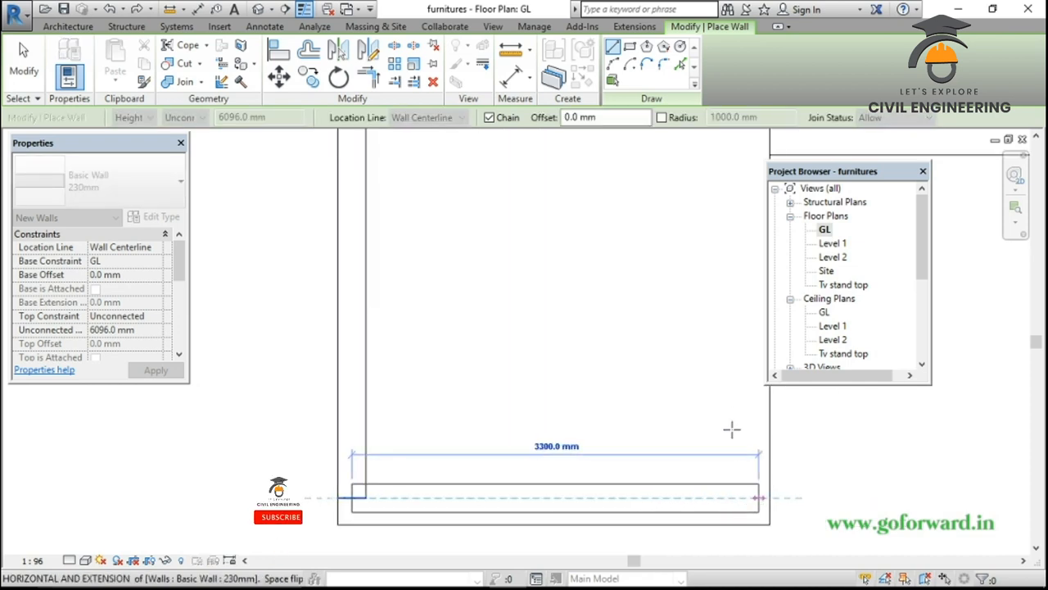
pyautogui.scroll(-3, 741, 393)
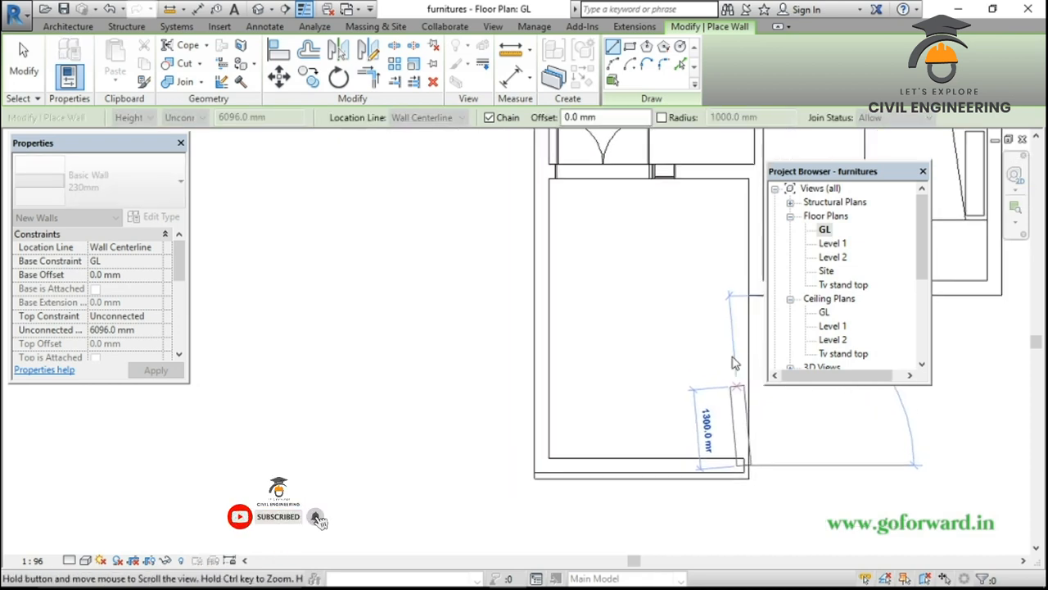
# Complete the porch enclosure with a 230mm wall from the front corner back to the house's front wall, and end the wall command
pyautogui.scroll(4, 744, 310)
pyautogui.moveTo(748, 313); pyautogui.dragTo(632, 375, button='middle')
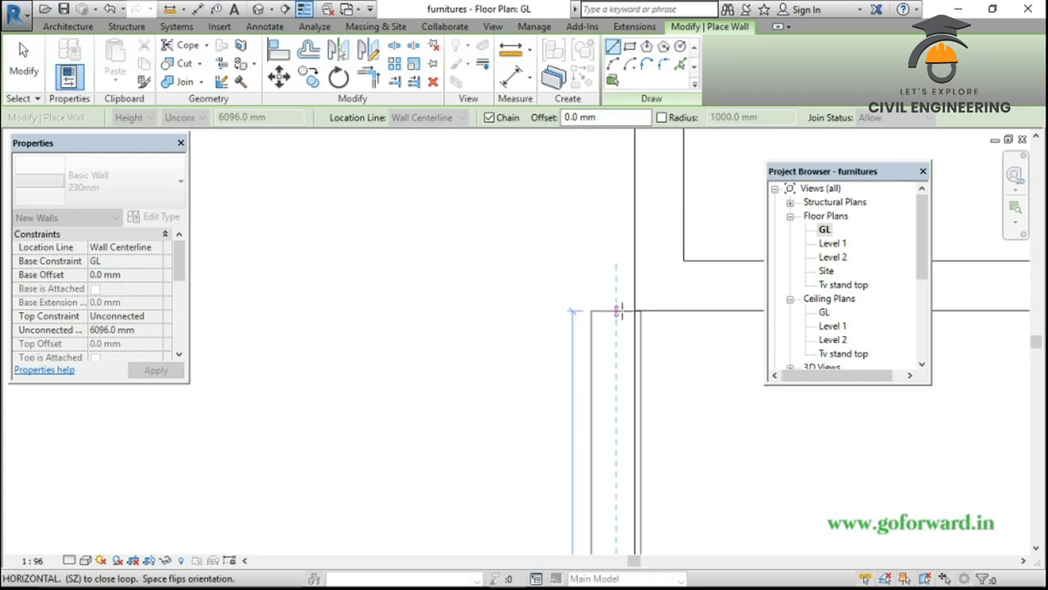
pyautogui.click(619, 311)
pyautogui.scroll(-2, 721, 393)
pyautogui.press('Escape')
pyautogui.scroll(-3, 725, 397)
pyautogui.moveTo(763, 484); pyautogui.dragTo(687, 377, button='middle')
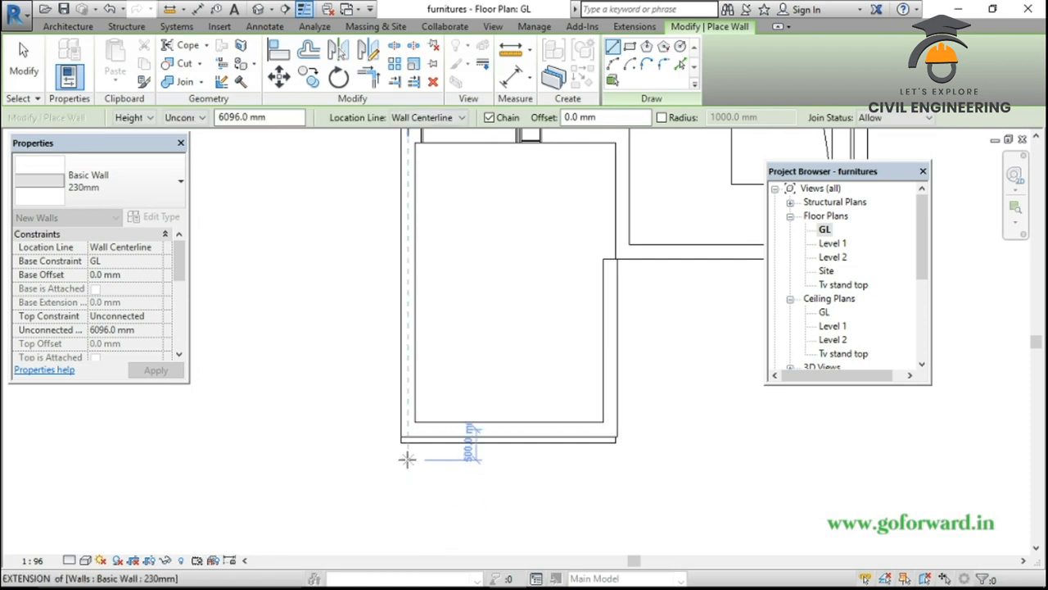
pyautogui.press('Escape')
# Align the outer face of the porch's front wall with the front edge of the 150mm floor
pyautogui.scroll(2, 437, 468)
pyautogui.moveTo(437, 467); pyautogui.dragTo(481, 496, button='middle')
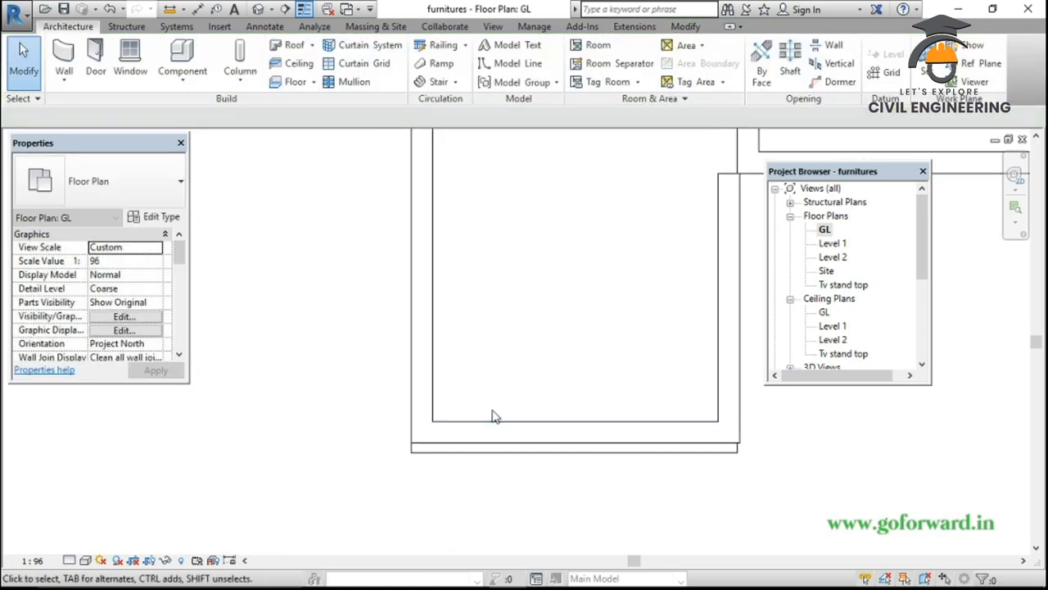
pyautogui.click(688, 26)
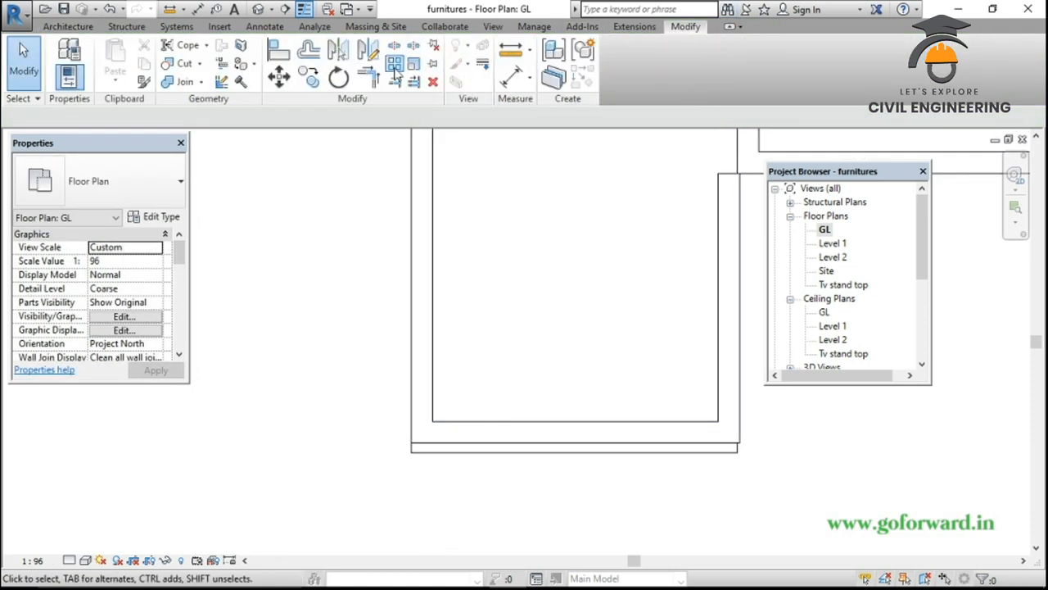
pyautogui.click(287, 51)
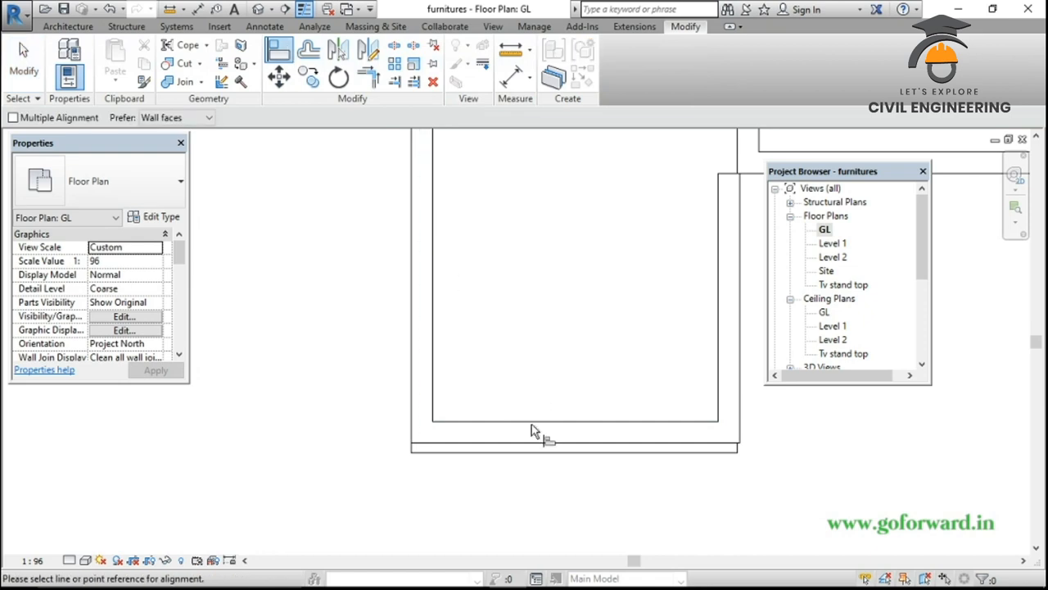
pyautogui.scroll(3, 534, 489)
pyautogui.click(476, 395)
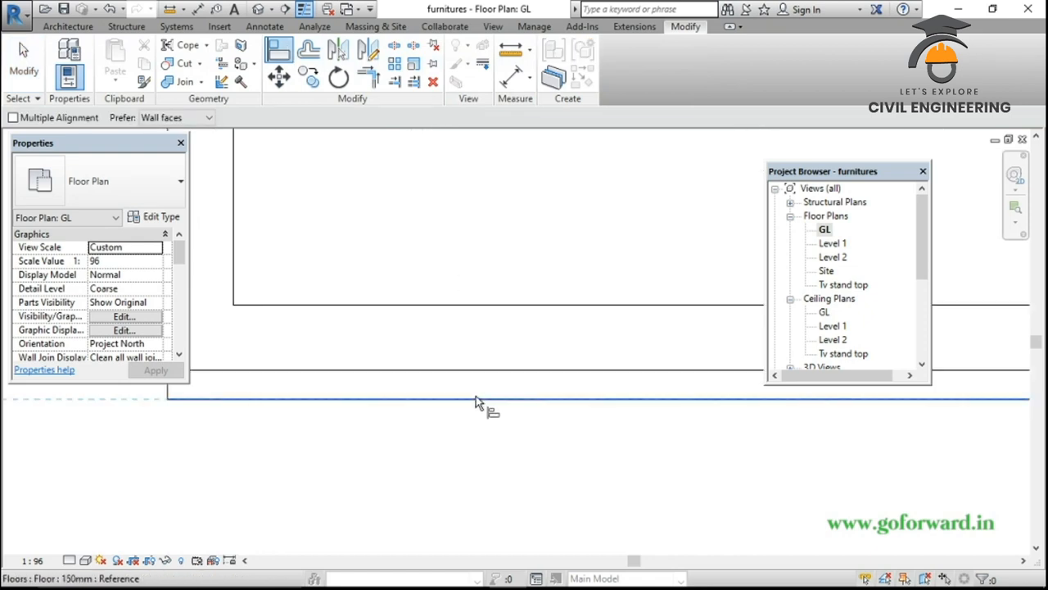
pyautogui.click(487, 373)
pyautogui.scroll(-2, 527, 488)
# Align the outer face of the newly drawn porch side wall with the outer face of the house wall running behind it
pyautogui.scroll(-1, 670, 479)
pyautogui.moveTo(626, 489); pyautogui.dragTo(536, 489, button='middle')
pyautogui.scroll(-2, 890, 403)
pyautogui.moveTo(799, 459); pyautogui.dragTo(523, 516, button='middle')
pyautogui.scroll(2, 541, 375)
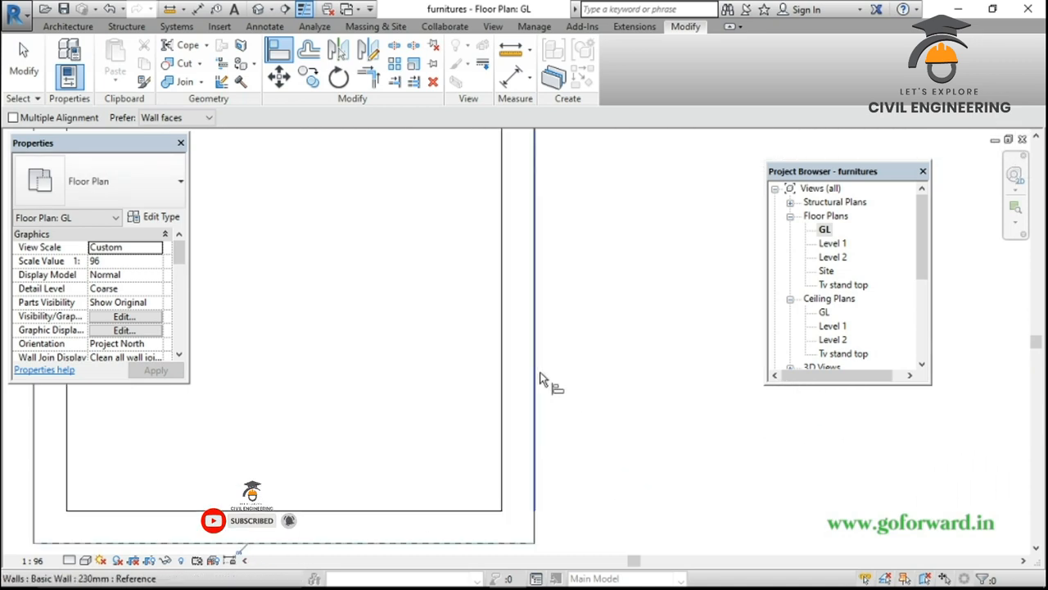
pyautogui.moveTo(585, 320); pyautogui.dragTo(555, 531, button='middle')
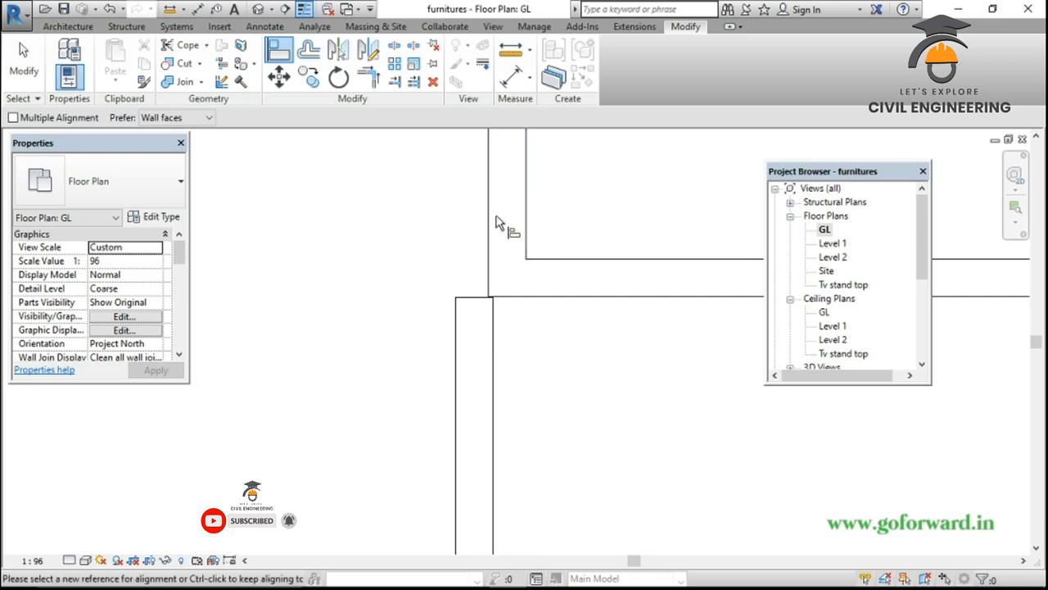
pyautogui.click(494, 235)
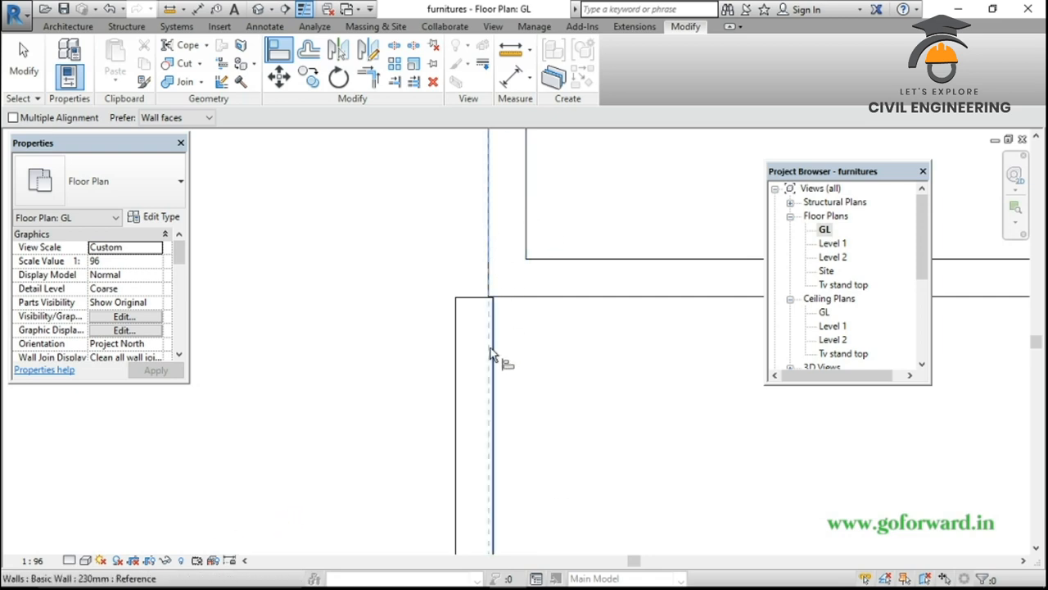
pyautogui.click(493, 356)
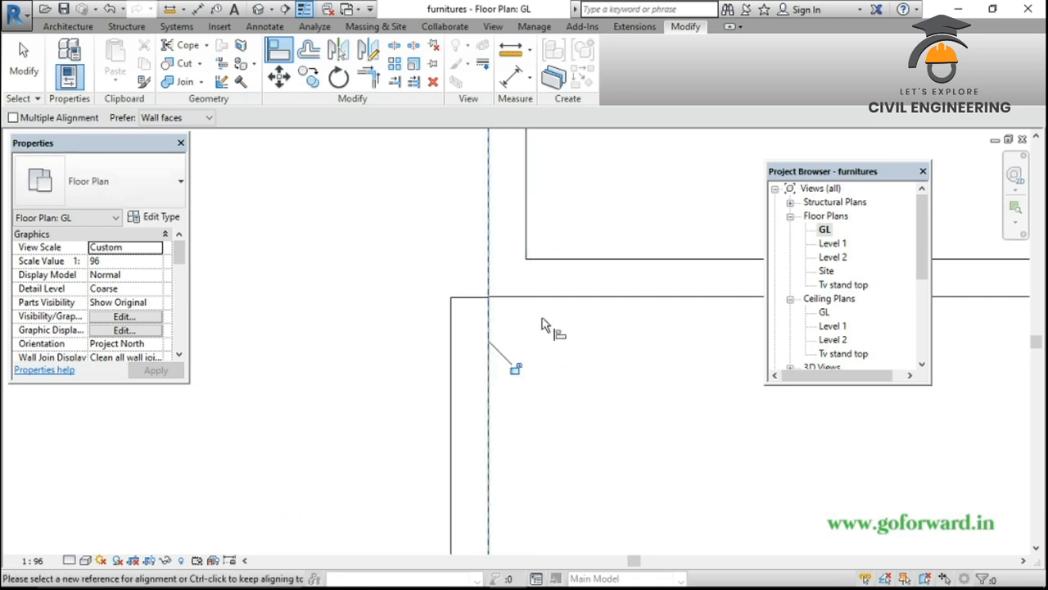
# Align the end of that porch side wall with the house's front wall face and leave the Align tool
pyautogui.scroll(3, 540, 324)
pyautogui.click(425, 284)
pyautogui.scroll(-3, 589, 393)
pyautogui.moveTo(619, 450); pyautogui.dragTo(592, 356, button='middle')
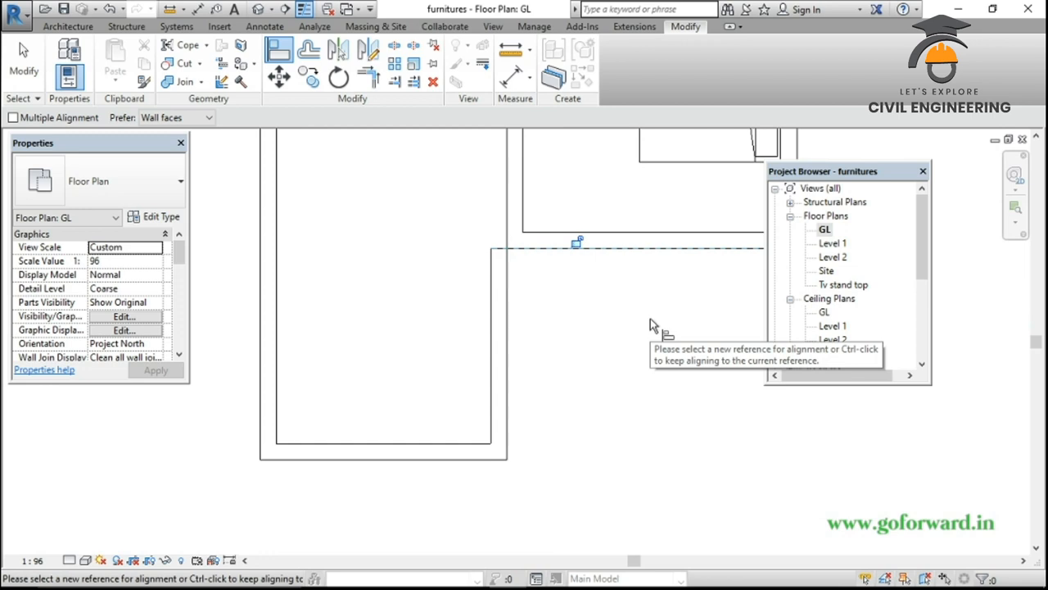
pyautogui.press('Escape')
pyautogui.press('Escape')
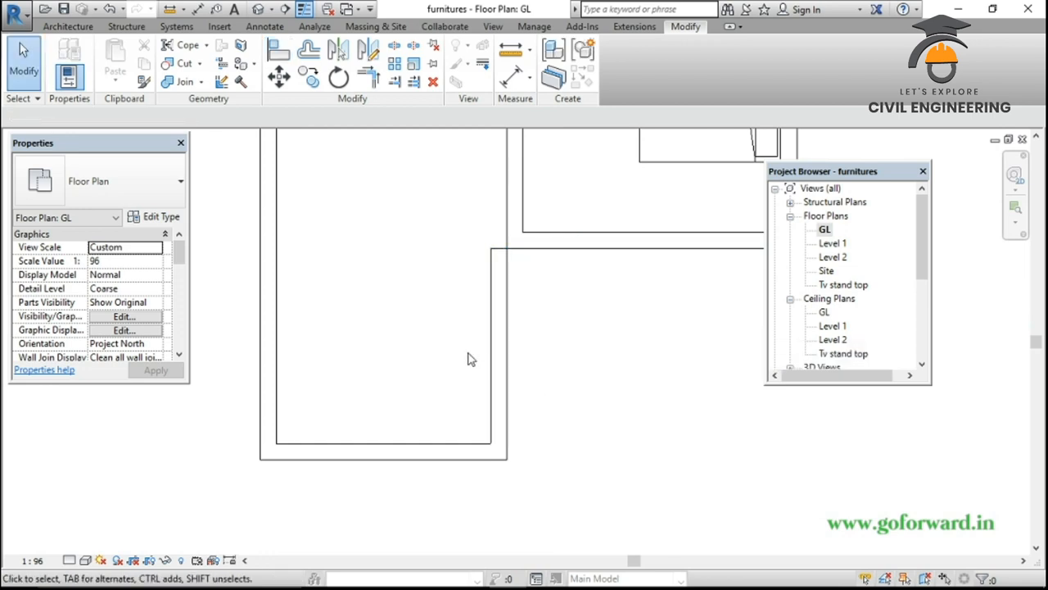
# Set the top constraint of the three porch walls to Up to level: Level 1 and apply it
pyautogui.click(260, 342)
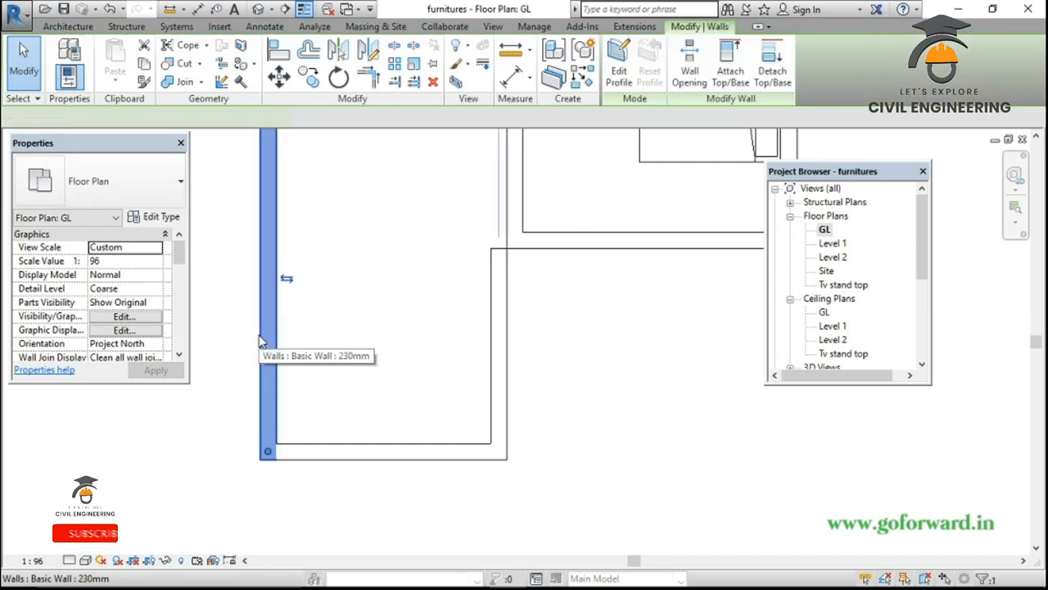
pyautogui.keyDown('ctrl'); pyautogui.click(389, 457); pyautogui.keyUp('ctrl')
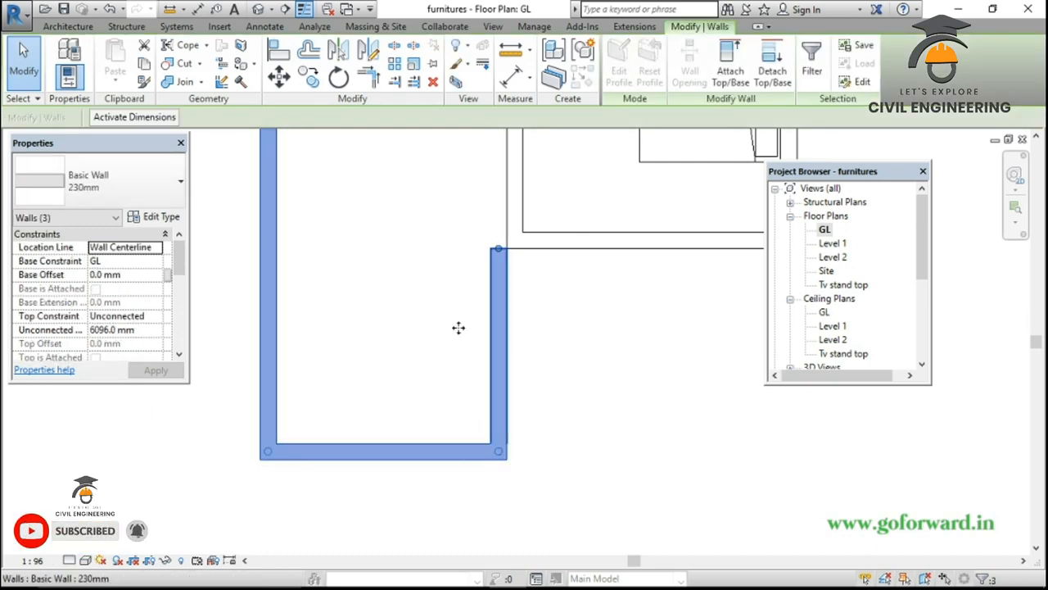
pyautogui.keyDown('ctrl'); pyautogui.click(490, 345); pyautogui.keyUp('ctrl')
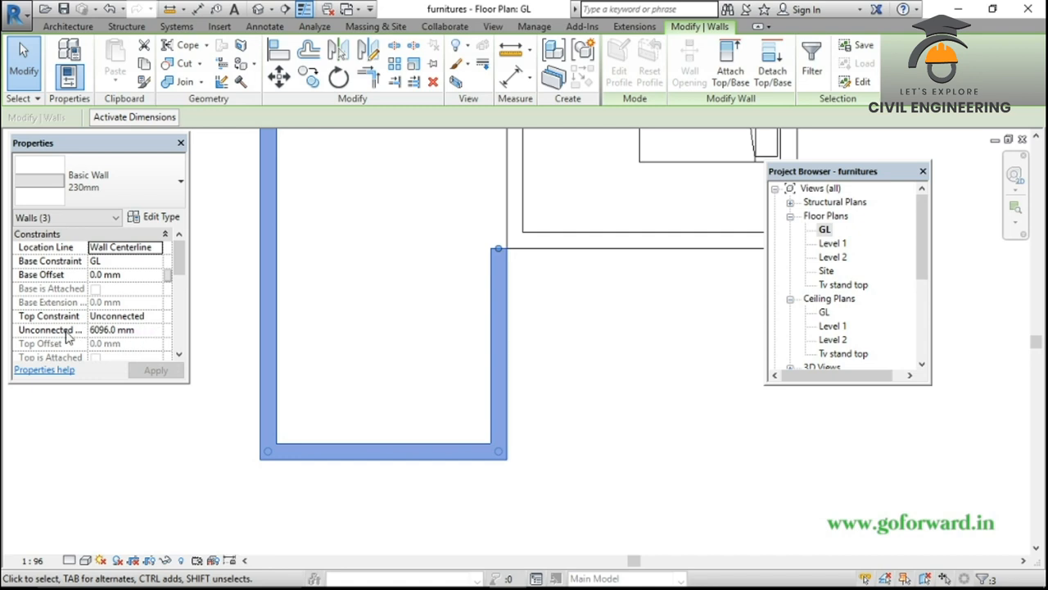
pyautogui.click(160, 319)
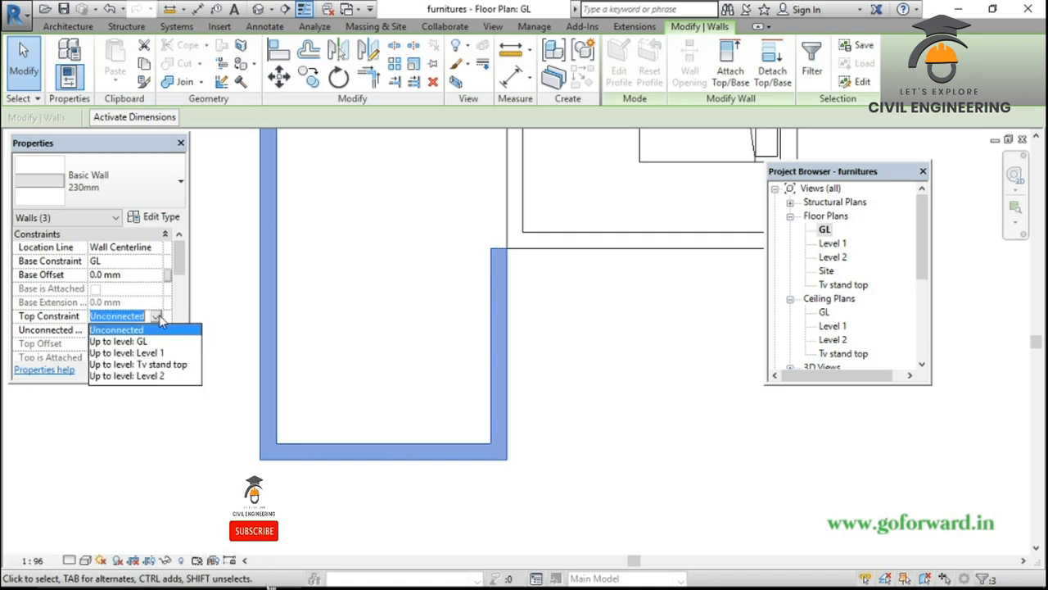
pyautogui.click(148, 375)
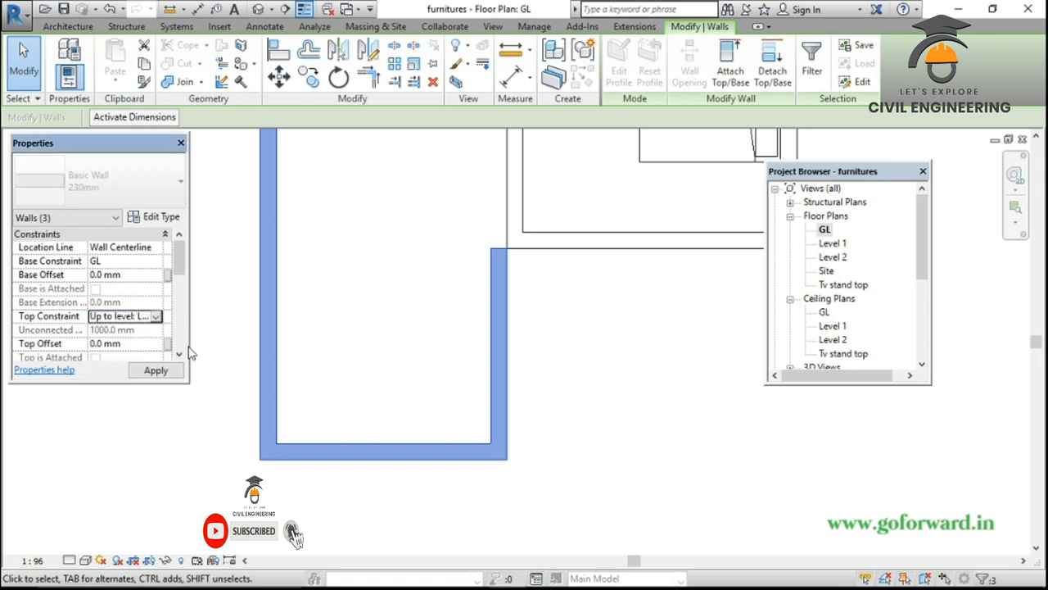
pyautogui.click(155, 371)
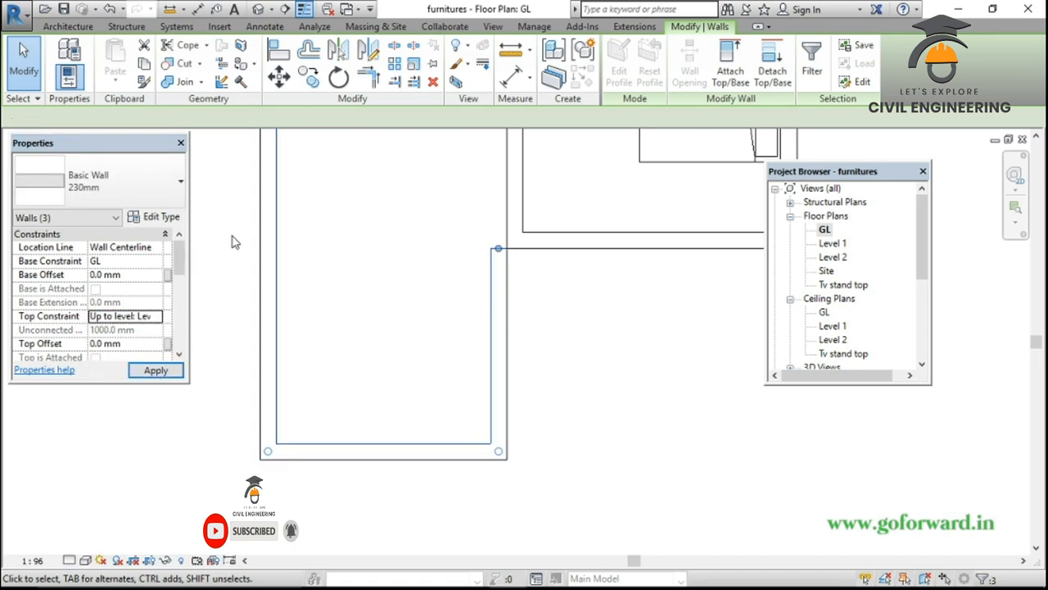
pyautogui.click(234, 241)
# View the porch in 3D and examine how its walls meet the floor at the front corner
pyautogui.click(259, 10)
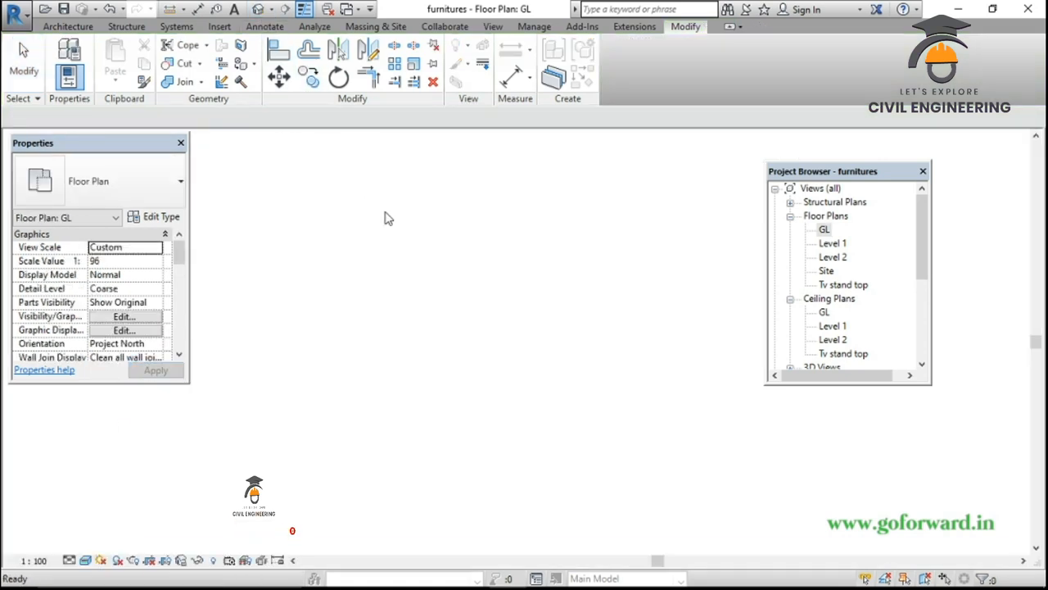
pyautogui.scroll(3, 421, 485)
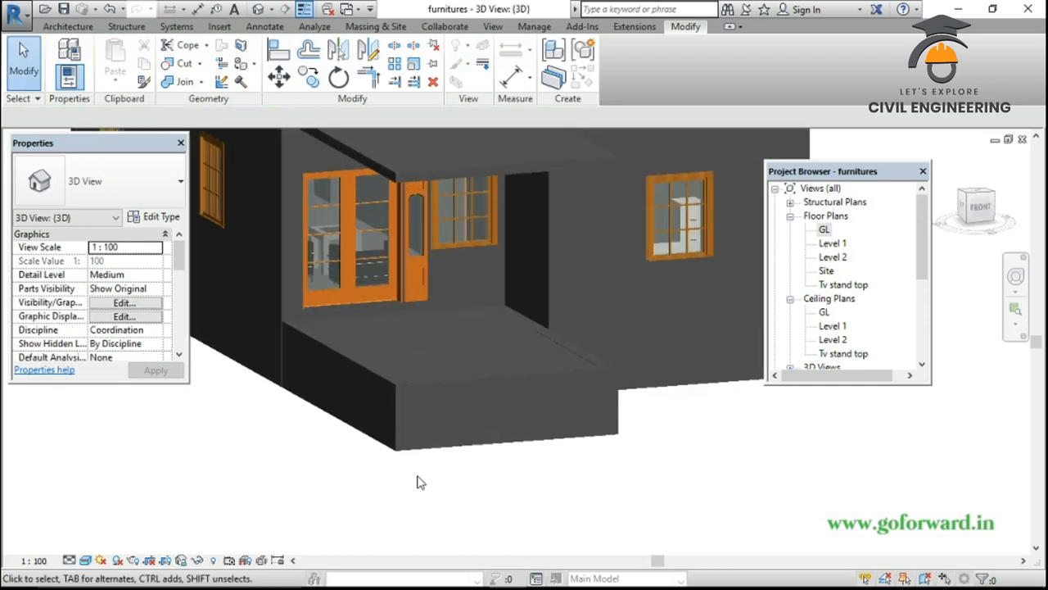
pyautogui.keyDown('shift'); pyautogui.moveTo(469, 426); pyautogui.dragTo(461, 529, button='middle'); pyautogui.keyUp('shift')
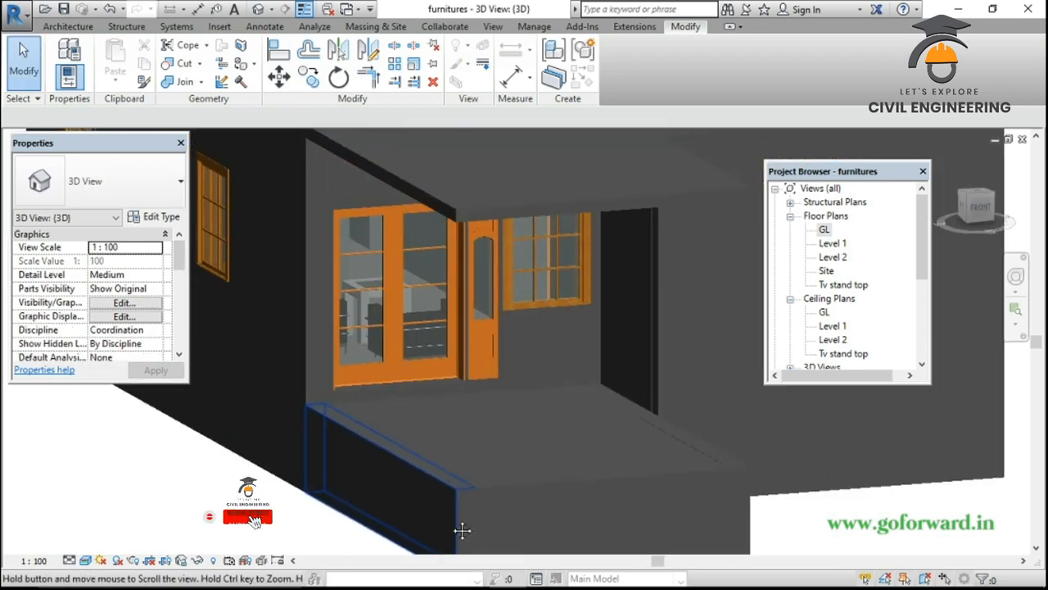
pyautogui.scroll(3, 483, 494)
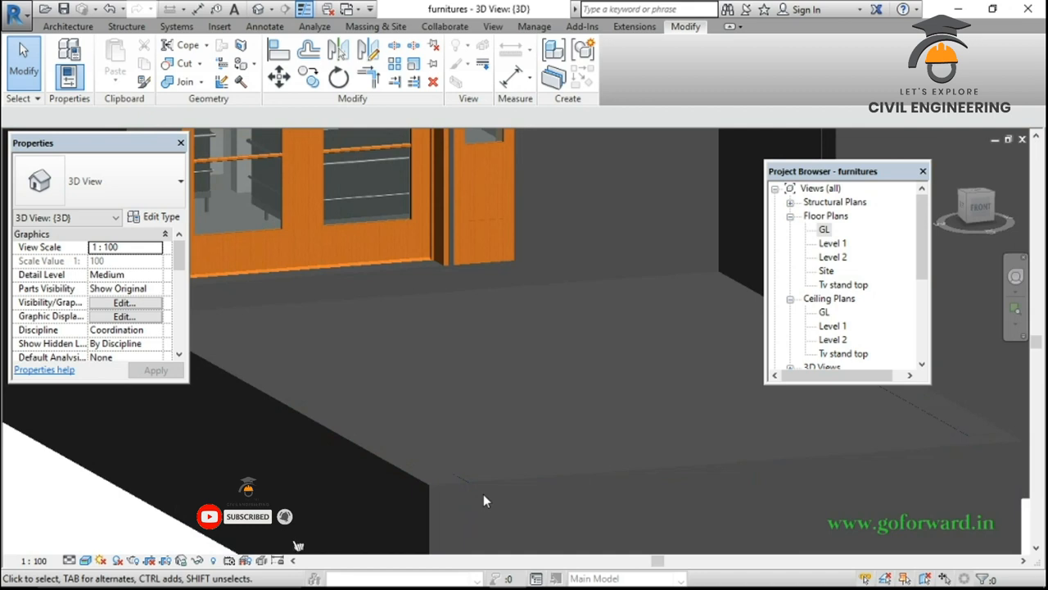
pyautogui.moveTo(484, 496); pyautogui.dragTo(480, 474, button='middle')
pyautogui.moveTo(428, 454); pyautogui.dragTo(470, 311, button='middle')
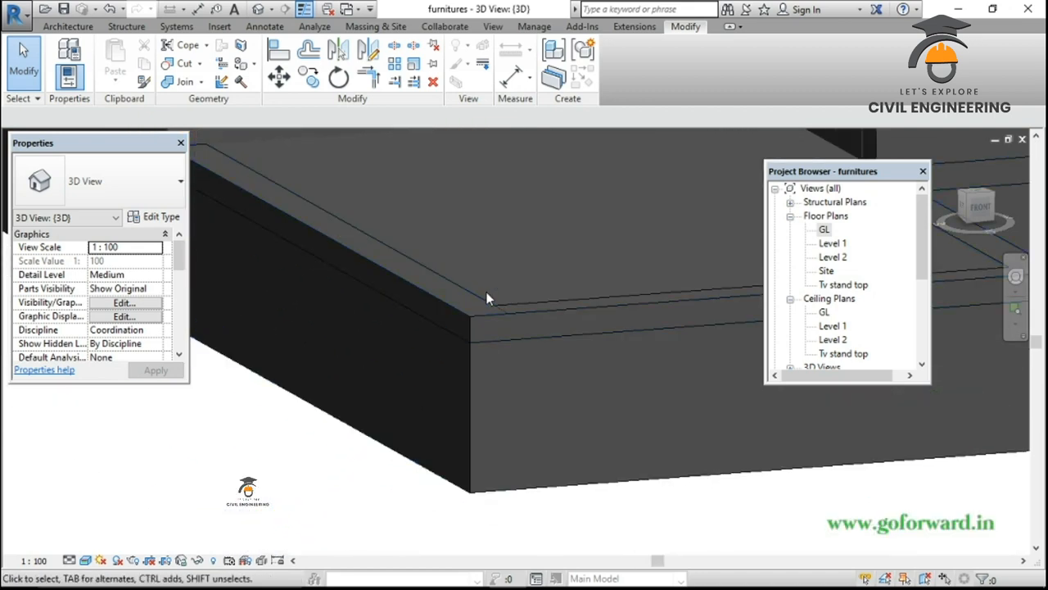
pyautogui.moveTo(587, 447)
pyautogui.mouseDown(button='middle')
pyautogui.moveTo(597, 464)
pyautogui.moveTo(590, 454)
pyautogui.mouseUp(button='middle')
pyautogui.scroll(-2, 590, 455)
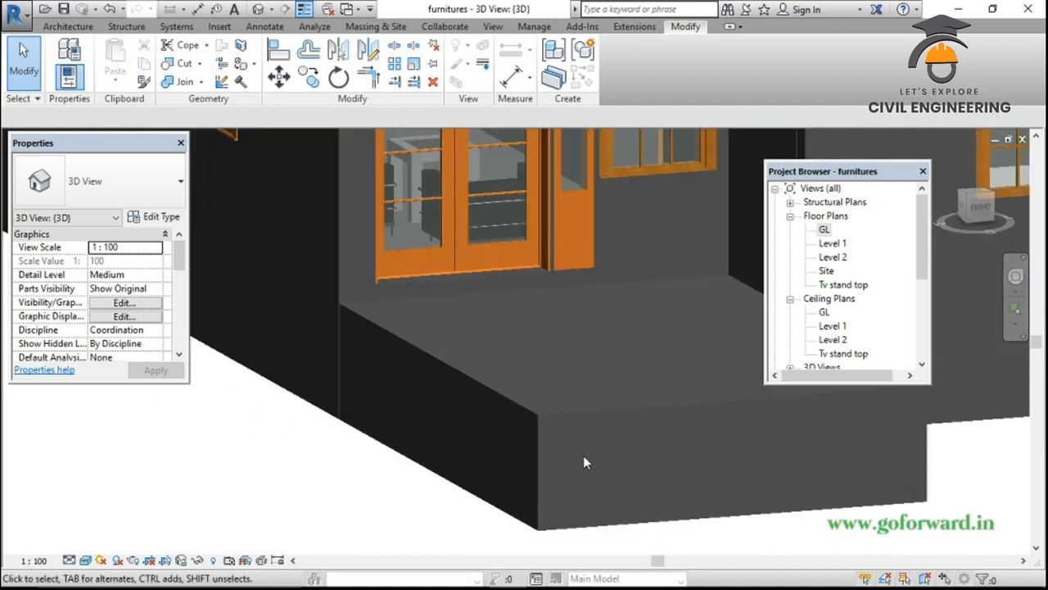
pyautogui.scroll(2, 546, 459)
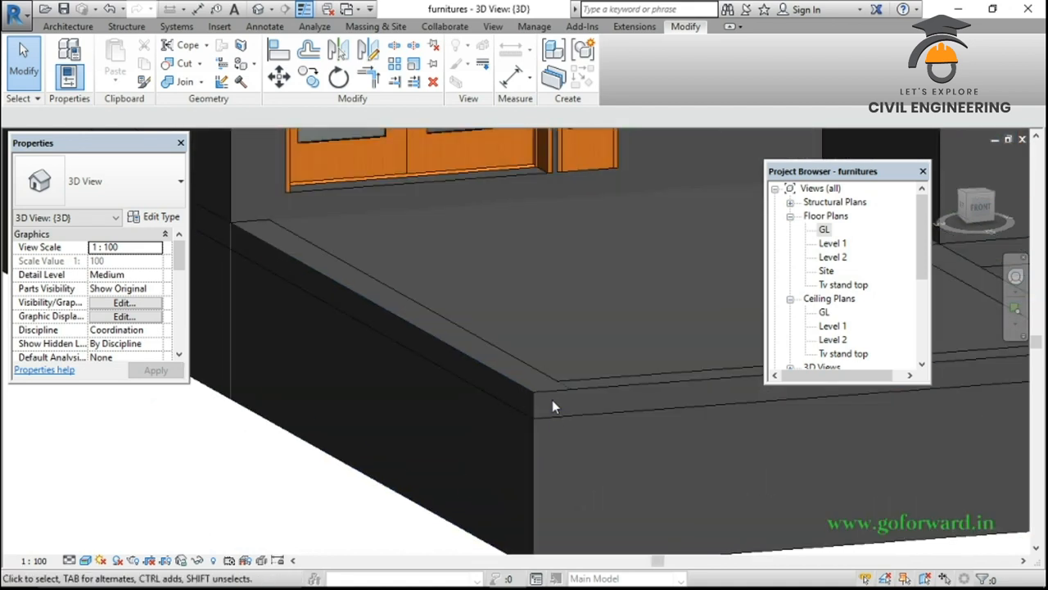
# Attach the tops of all three 230mm porch walls to the 150mm porch floor
pyautogui.click(538, 399)
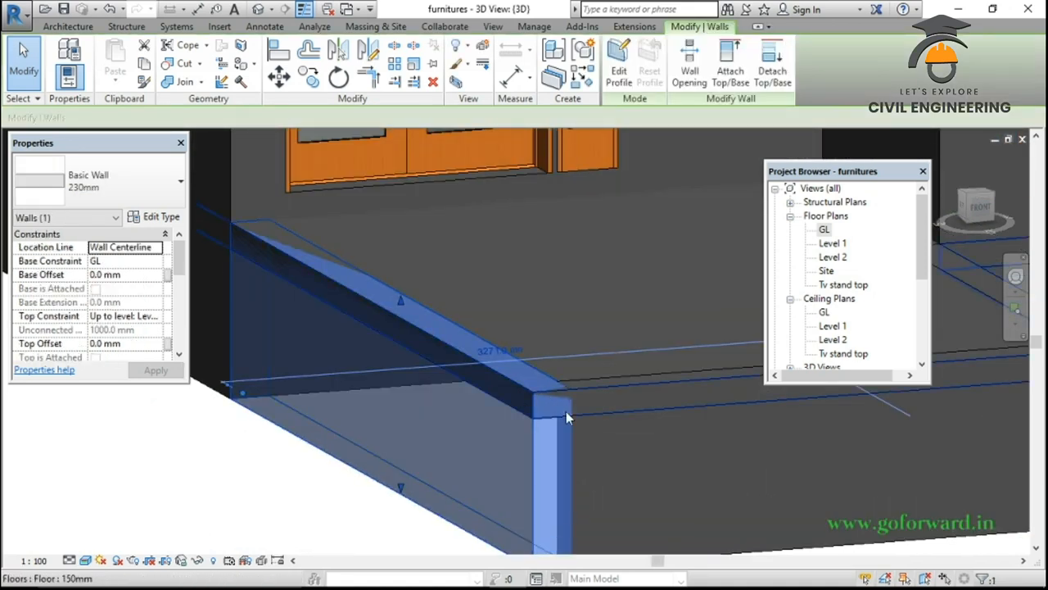
pyautogui.moveTo(669, 456); pyautogui.dragTo(712, 473, button='middle')
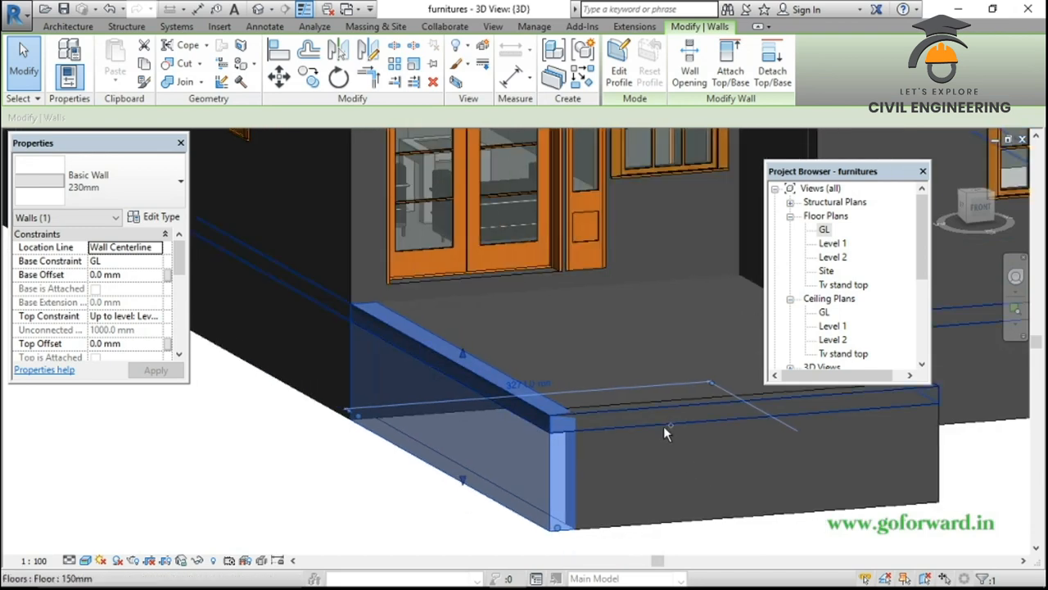
pyautogui.keyDown('ctrl'); pyautogui.click(743, 453); pyautogui.keyUp('ctrl')
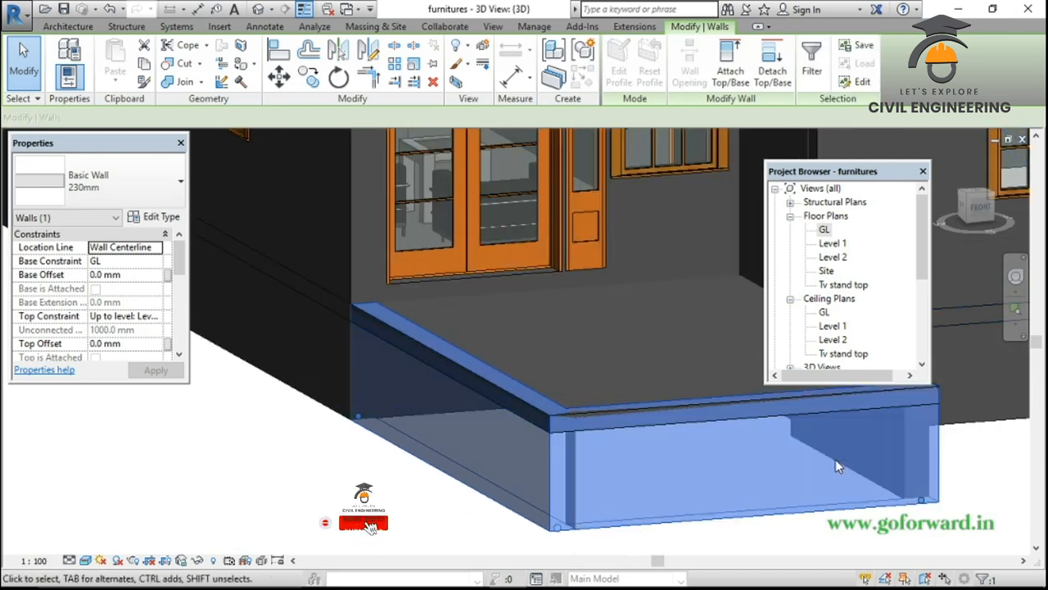
pyautogui.scroll(-2, 835, 457)
pyautogui.moveTo(833, 457); pyautogui.dragTo(688, 527, button='middle')
pyautogui.scroll(2, 704, 491)
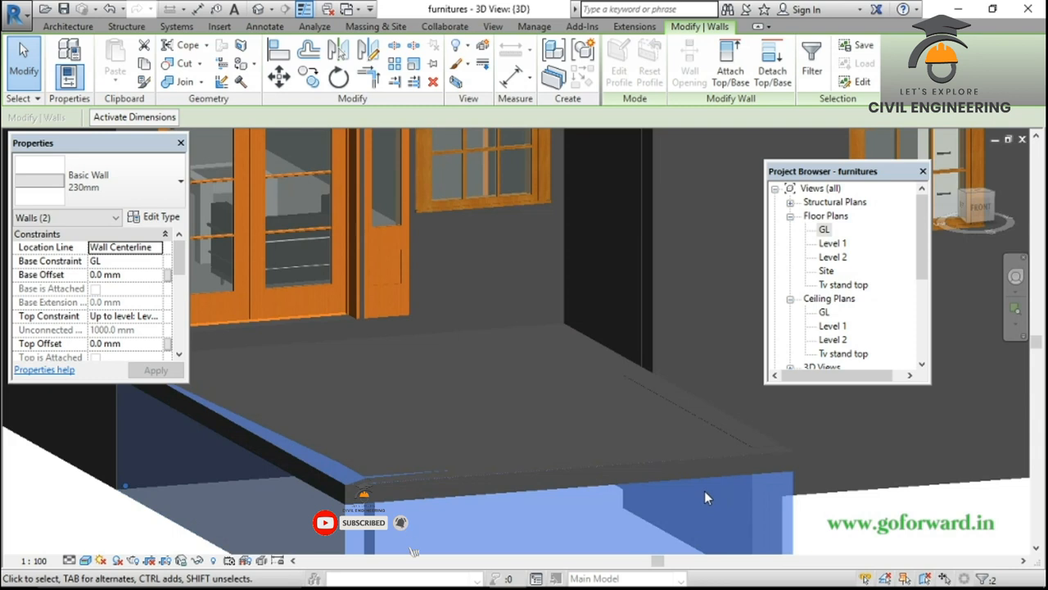
pyautogui.scroll(1, 728, 459)
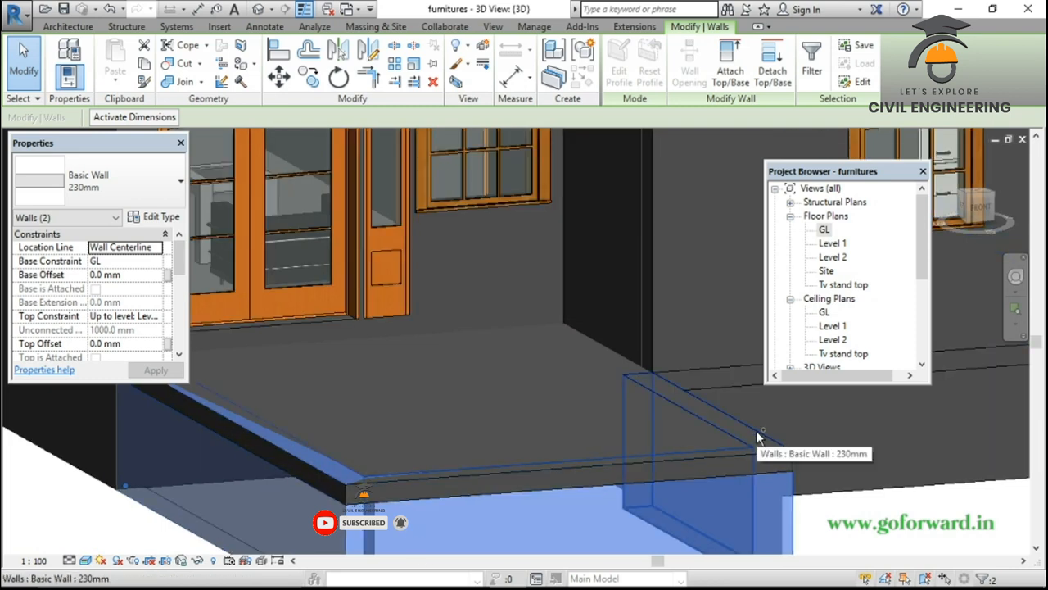
pyautogui.keyDown('ctrl'); pyautogui.click(756, 430); pyautogui.keyUp('ctrl')
pyautogui.scroll(-1, 756, 430)
pyautogui.scroll(-1, 756, 430)
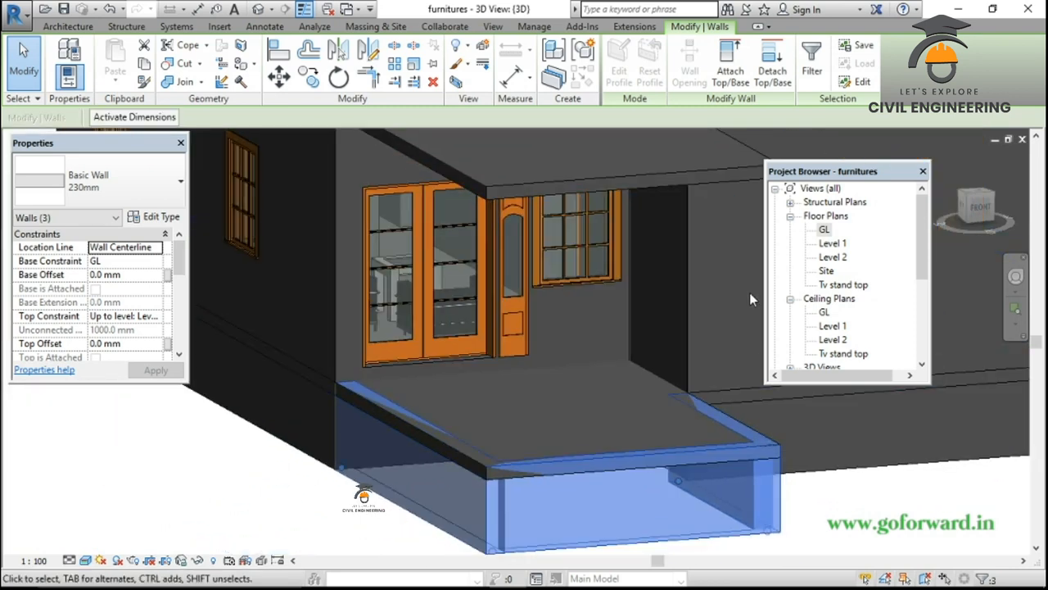
pyautogui.click(729, 62)
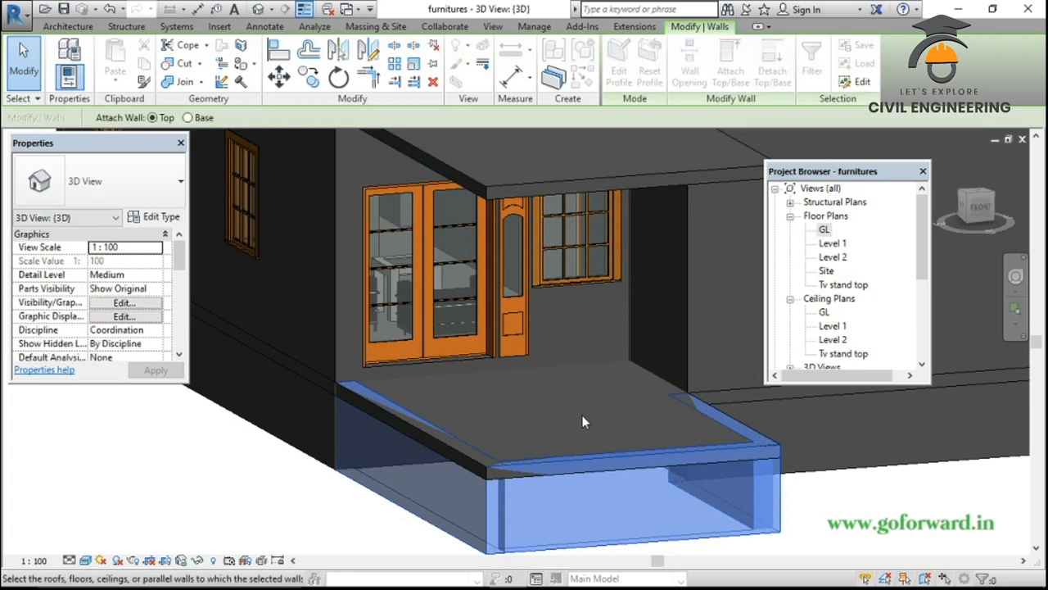
pyautogui.scroll(2, 572, 479)
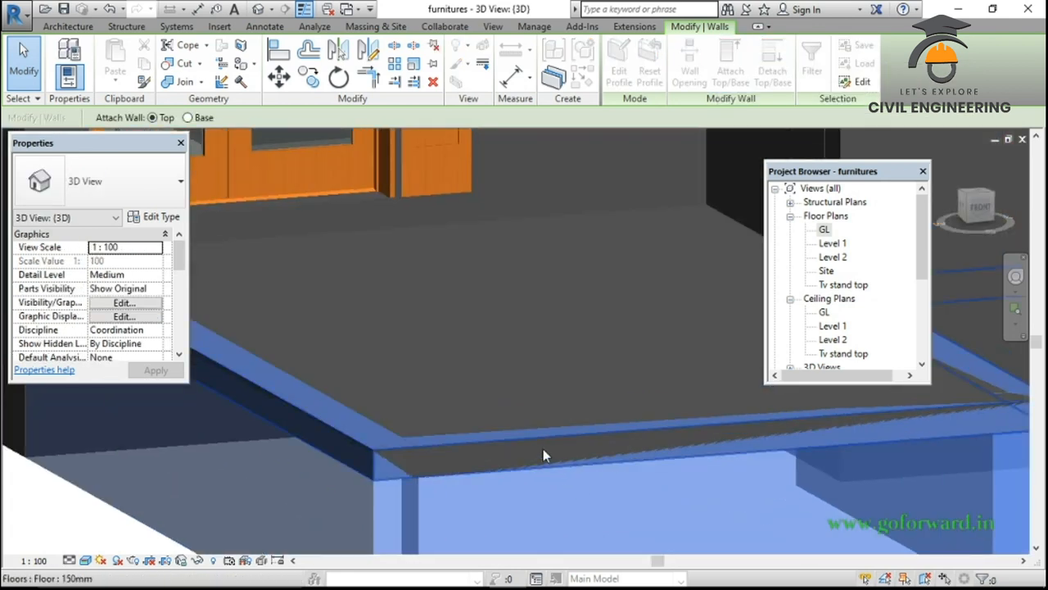
pyautogui.click(540, 441)
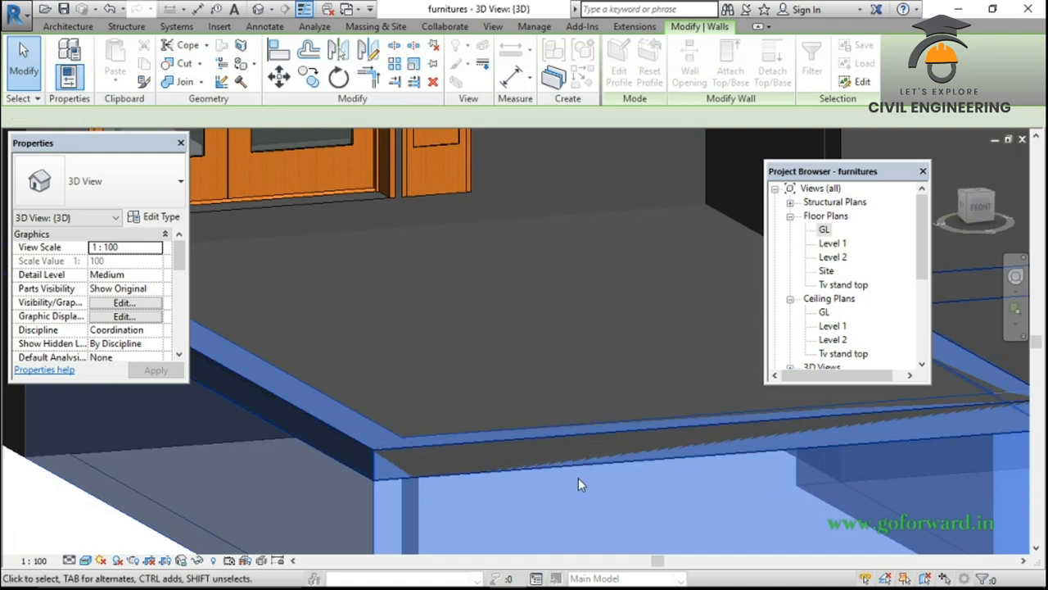
pyautogui.scroll(-1, 577, 476)
pyautogui.scroll(-4, 528, 454)
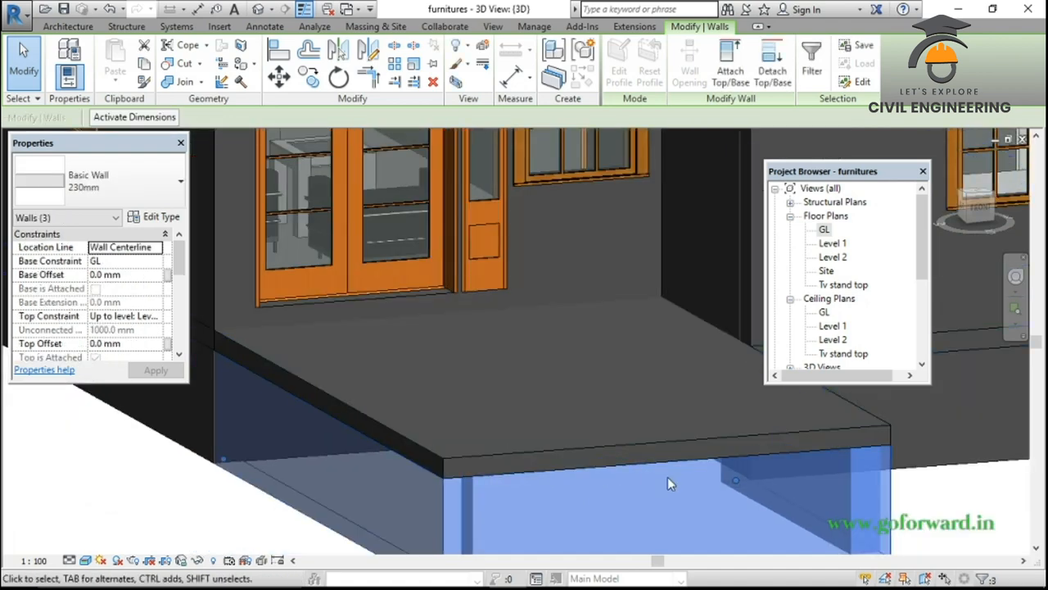
# Open the Level 2 floor plan and set up a new Basic Wall of type 150mm
pyautogui.press('Escape')
pyautogui.scroll(-3, 671, 432)
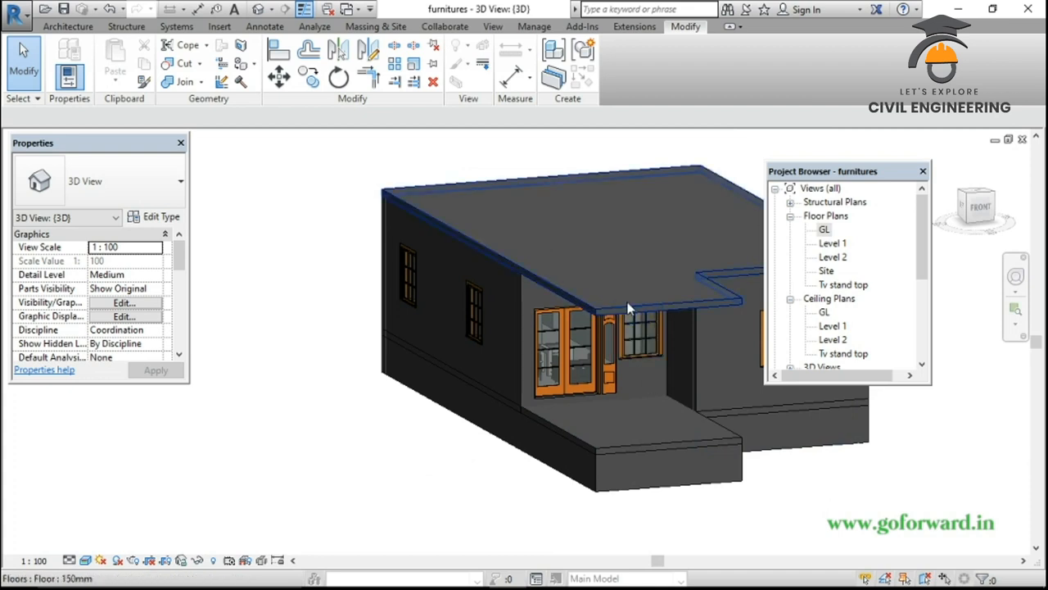
pyautogui.doubleClick(835, 257)
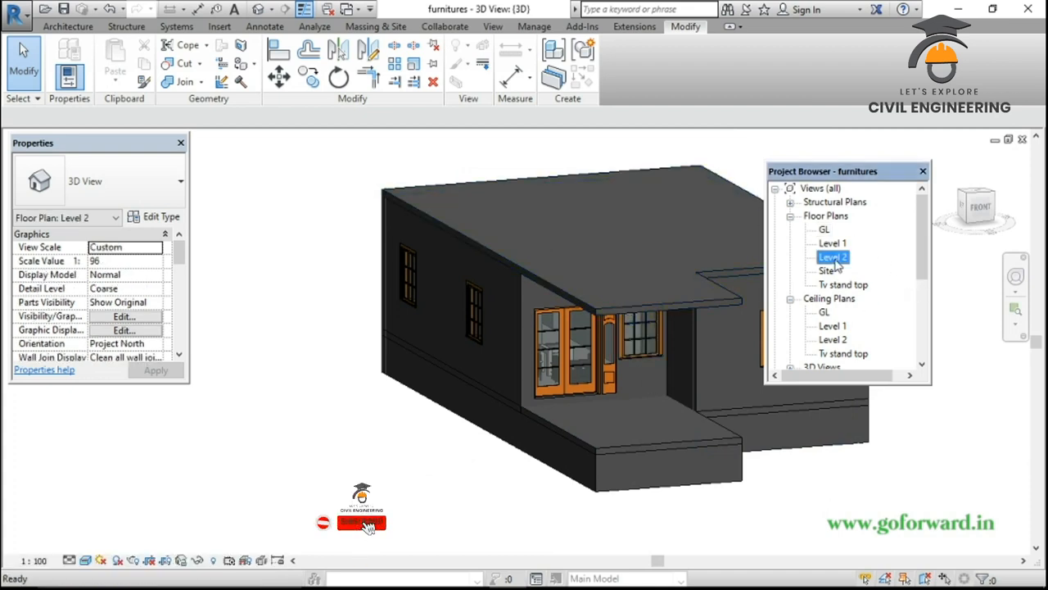
pyautogui.scroll(-2, 572, 314)
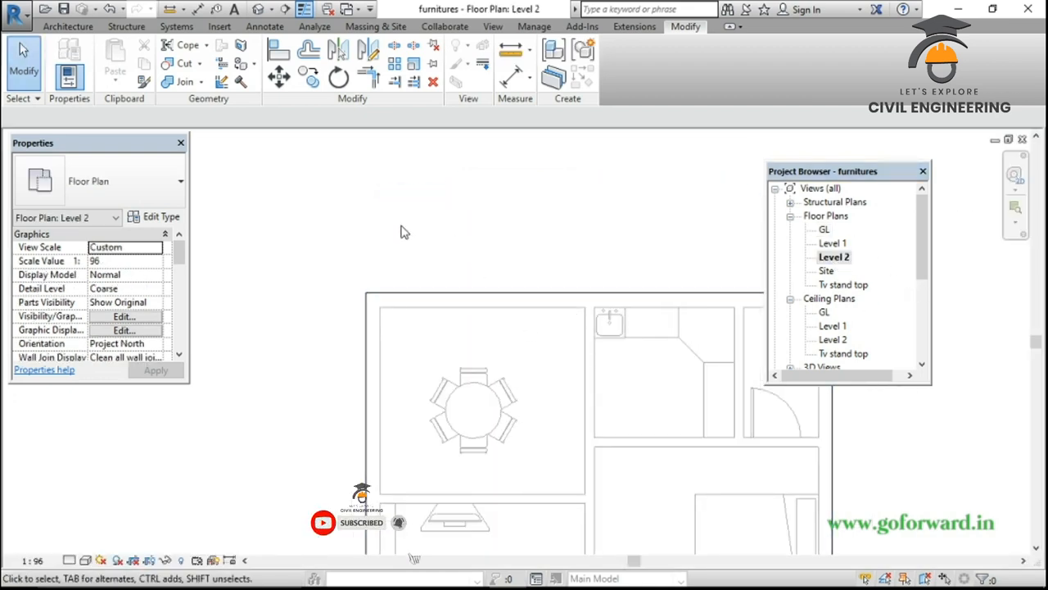
pyautogui.click(81, 26)
pyautogui.click(64, 49)
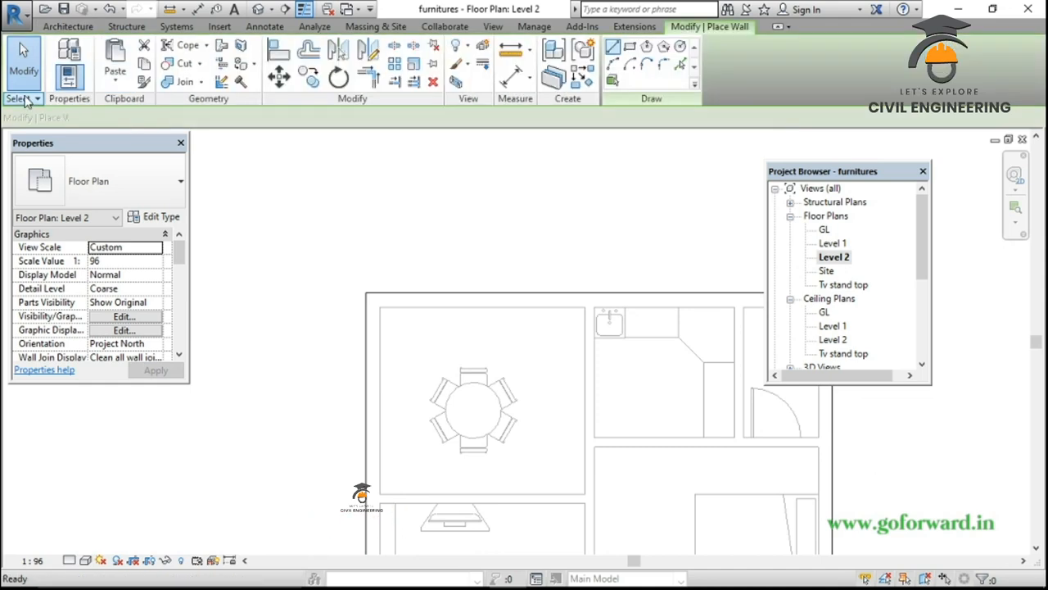
pyautogui.click(159, 184)
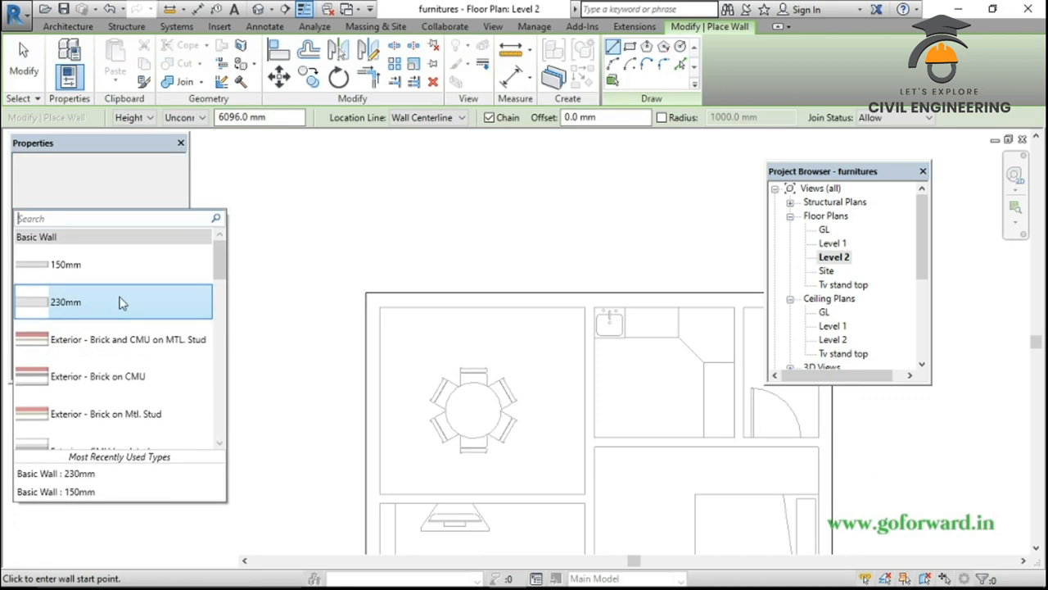
pyautogui.click(107, 267)
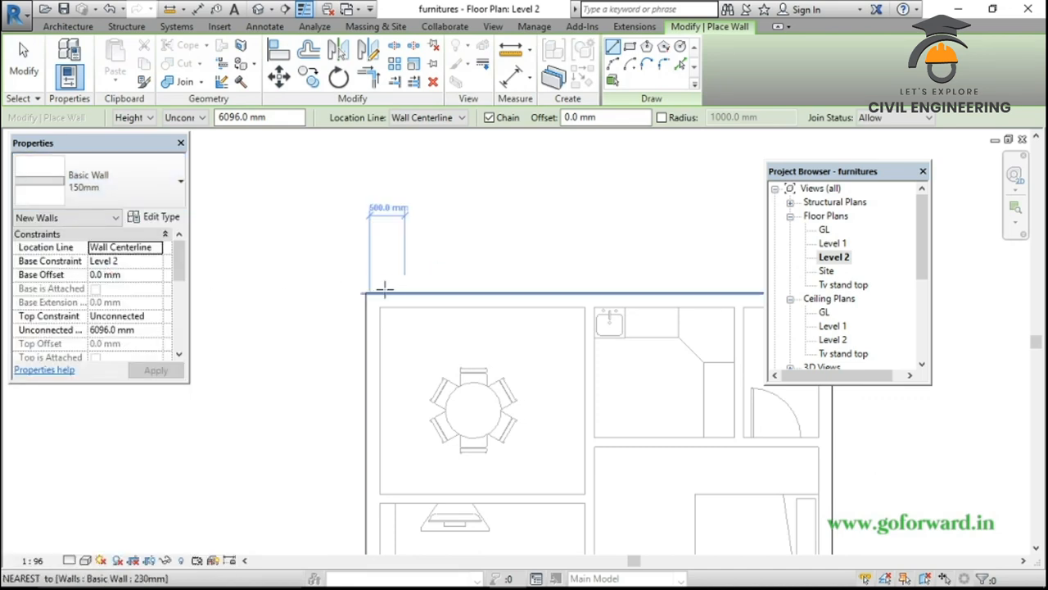
# Draw the 150mm wall along the centreline of the house's rear wall, from the dining room corner to the toilet corner
pyautogui.scroll(3, 385, 288)
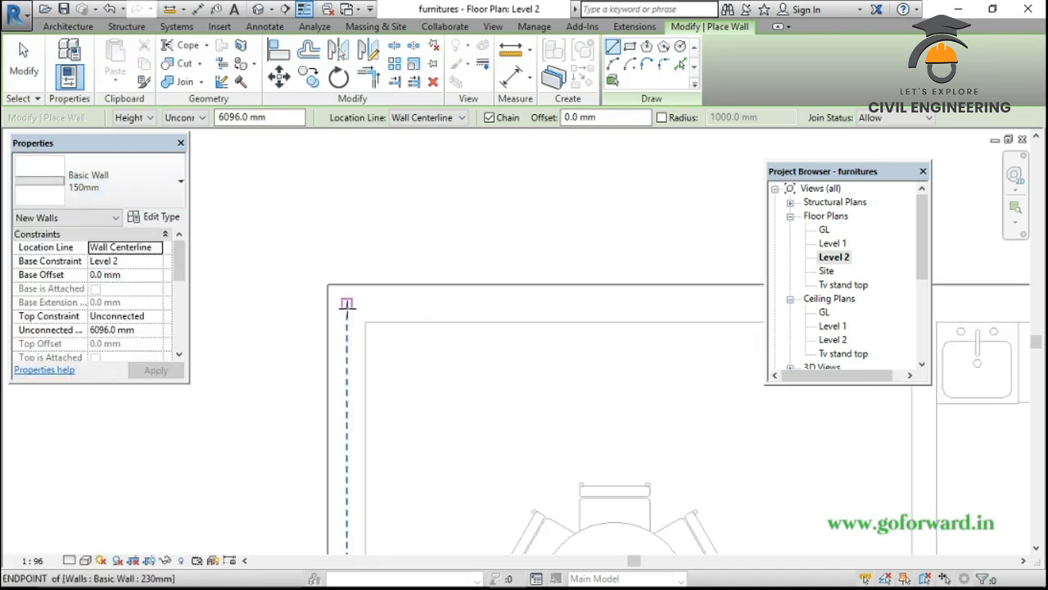
pyautogui.click(346, 304)
pyautogui.scroll(-2, 556, 300)
pyautogui.moveTo(557, 299); pyautogui.dragTo(309, 304, button='middle')
pyautogui.scroll(-2, 328, 304)
pyautogui.scroll(4, 620, 303)
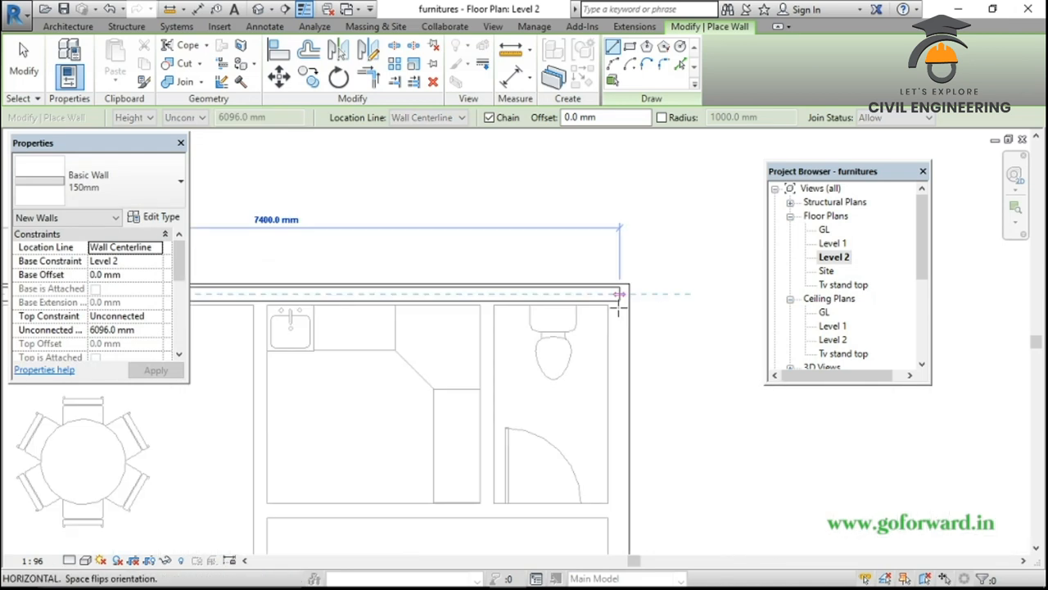
pyautogui.click(618, 300)
pyautogui.click(619, 277)
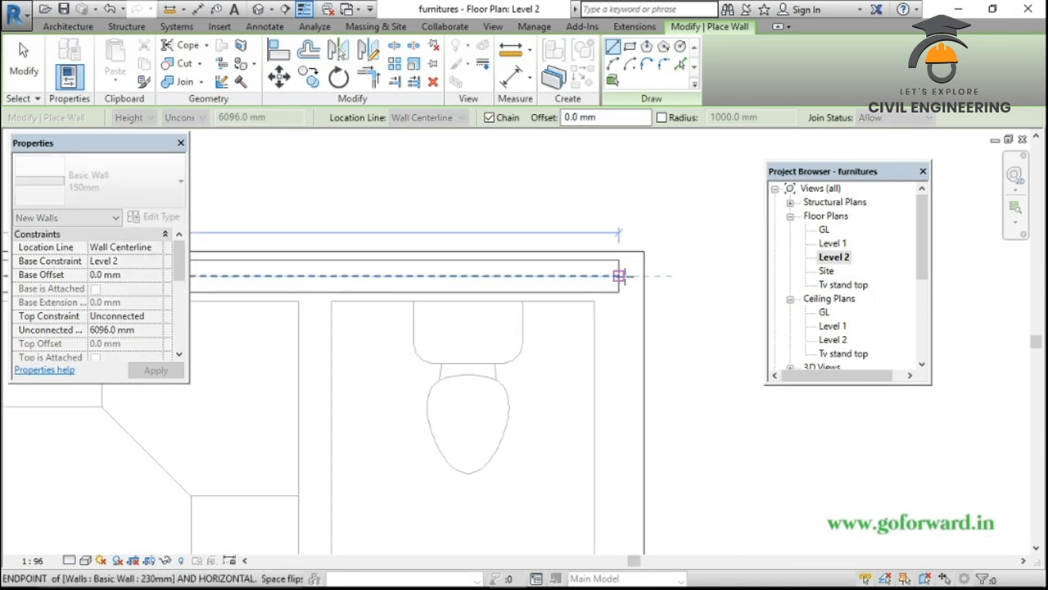
# Continue the 150mm wall down the bedroom side, across the bedroom front and partway along the porch's inner edge, ending the chain there
pyautogui.moveTo(620, 387); pyautogui.dragTo(354, 232, button='middle')
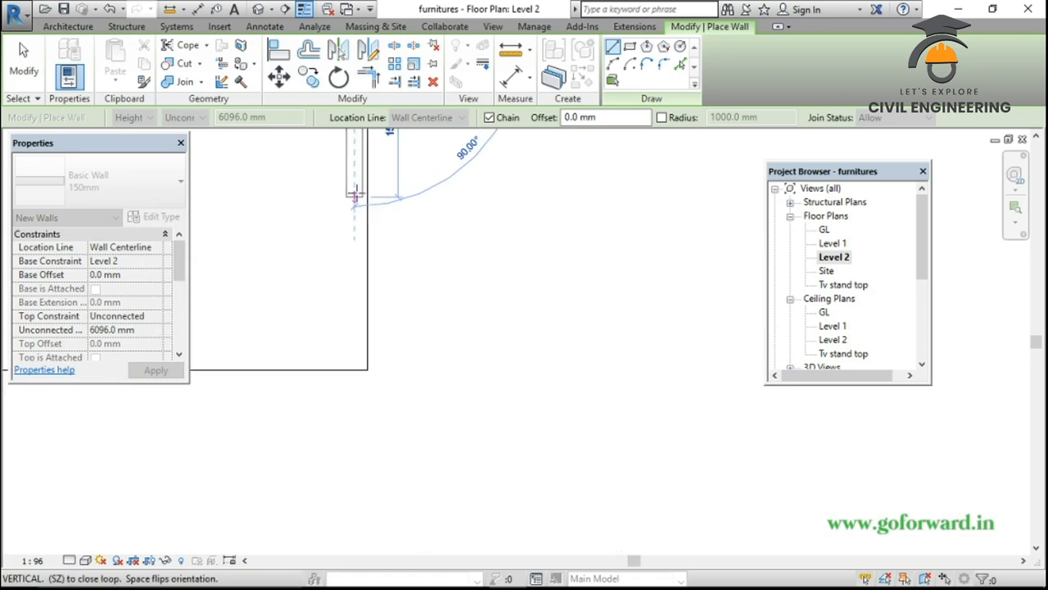
pyautogui.scroll(-1, 354, 194)
pyautogui.click(356, 195)
pyautogui.scroll(-2, 383, 216)
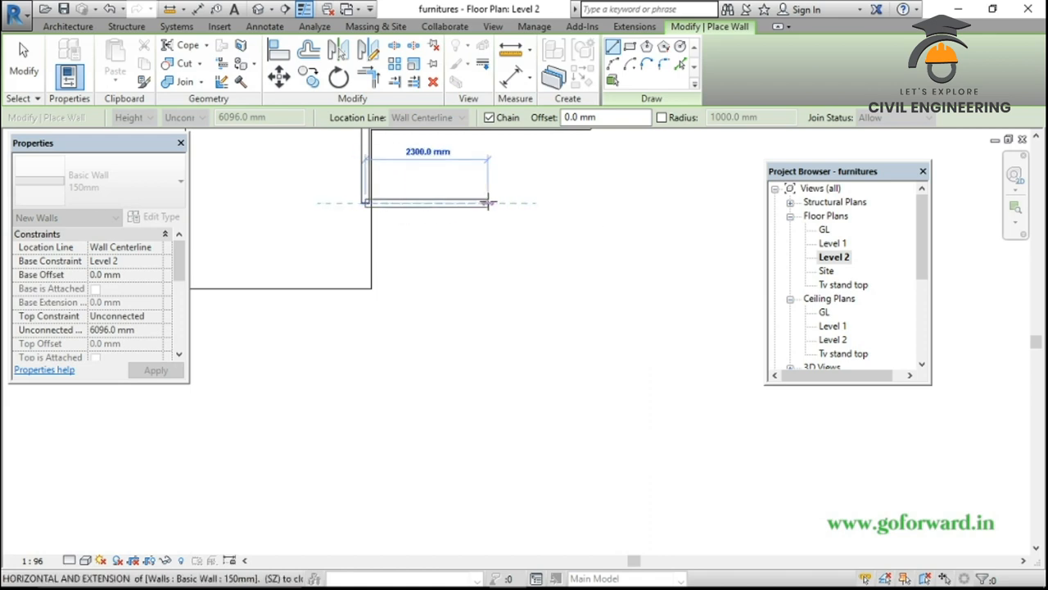
pyautogui.press('Escape')
pyautogui.press('Escape')
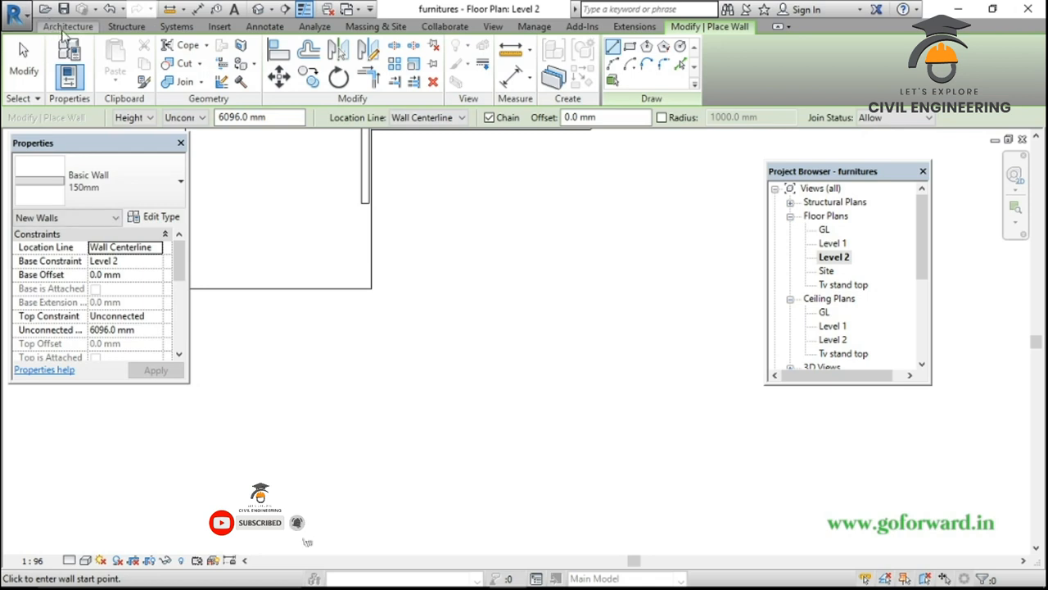
# Draw a 150mm wall along the front edge of the porch slab, from its inner corner to its outer corner
pyautogui.click(65, 27)
pyautogui.click(64, 59)
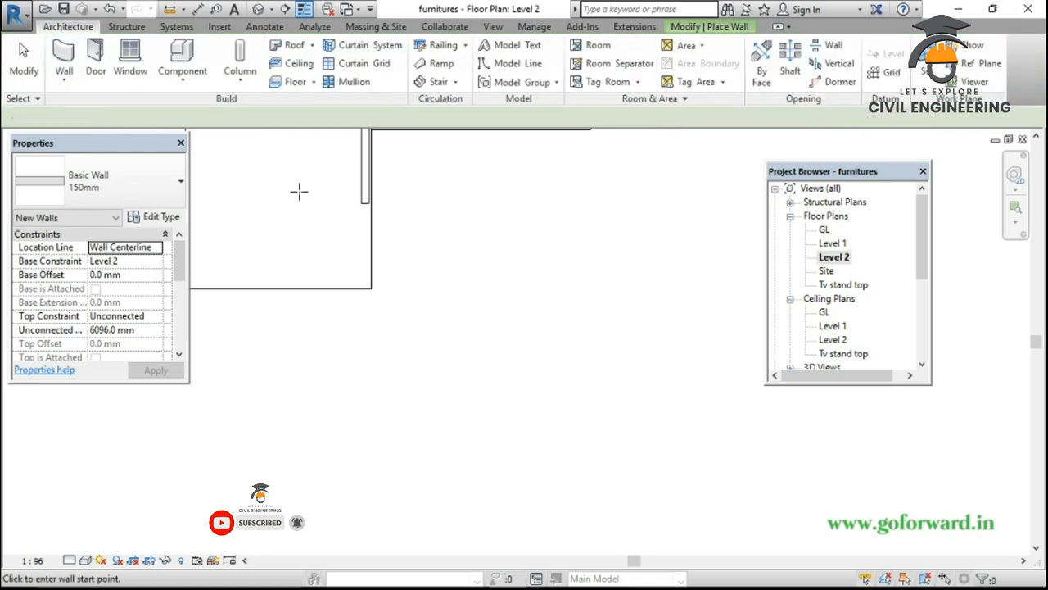
pyautogui.click(365, 282)
pyautogui.moveTo(246, 283); pyautogui.dragTo(497, 310, button='middle')
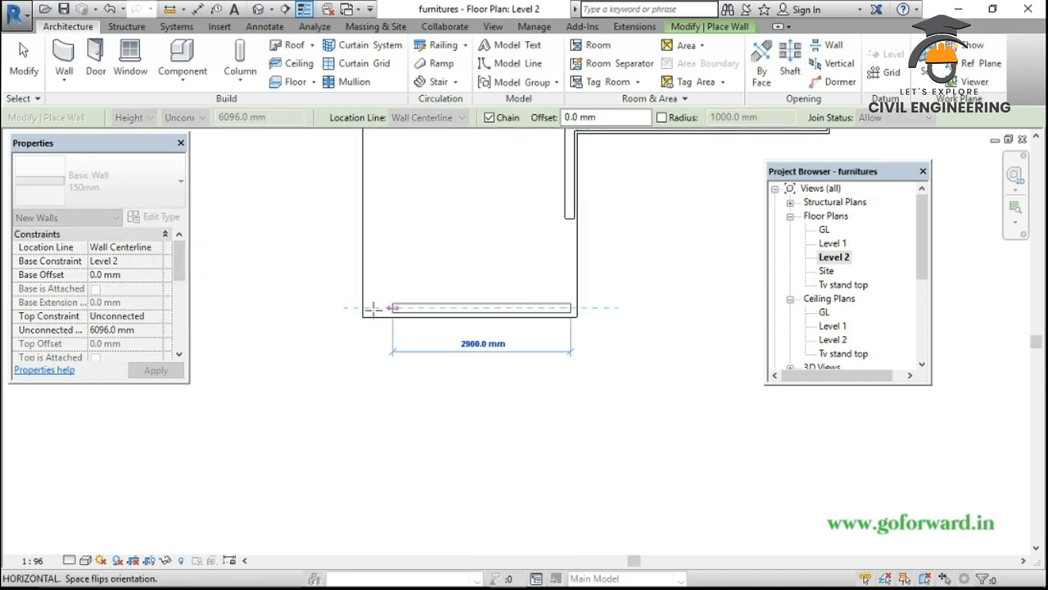
pyautogui.click(370, 309)
pyautogui.scroll(-2, 389, 201)
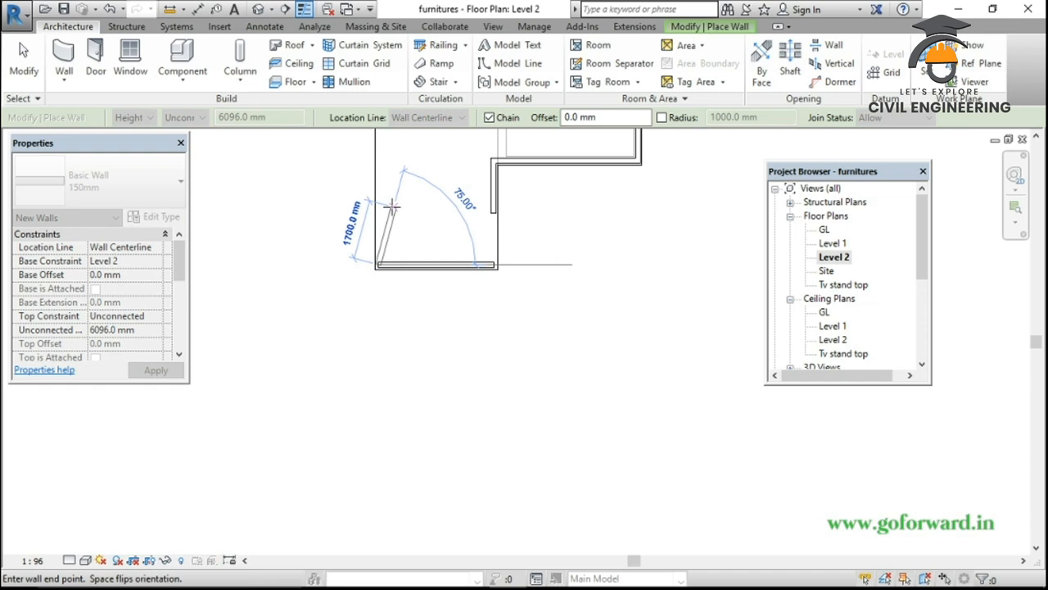
# Continue the 150mm wall from the porch's outer front corner along the living room side to the rear corner and finish the Wall command
pyautogui.moveTo(383, 193); pyautogui.dragTo(397, 284, button='middle')
pyautogui.moveTo(391, 143); pyautogui.dragTo(405, 284, button='middle')
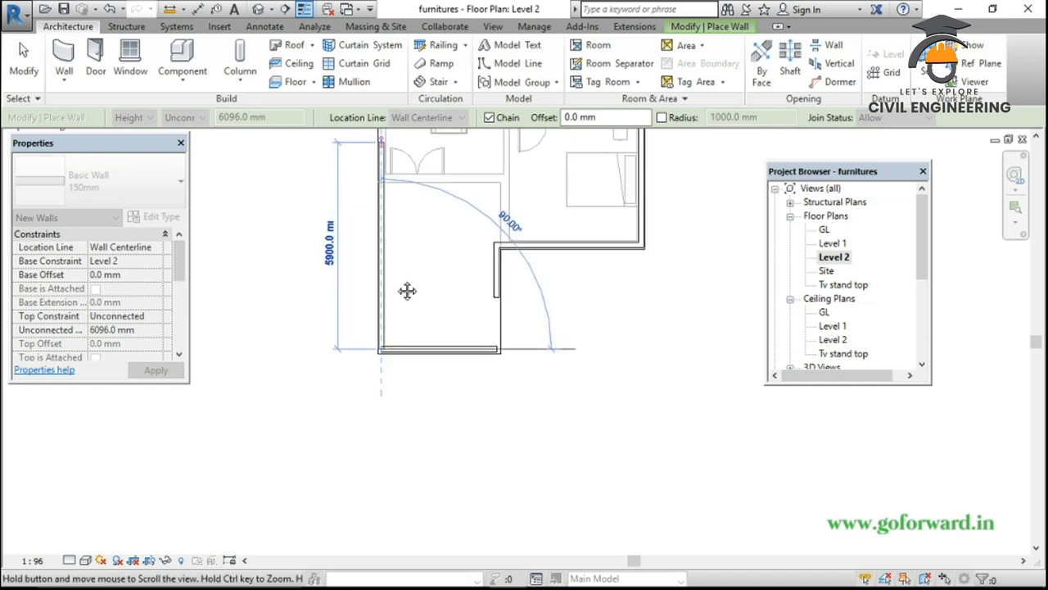
pyautogui.scroll(-2, 398, 283)
pyautogui.scroll(-1, 401, 196)
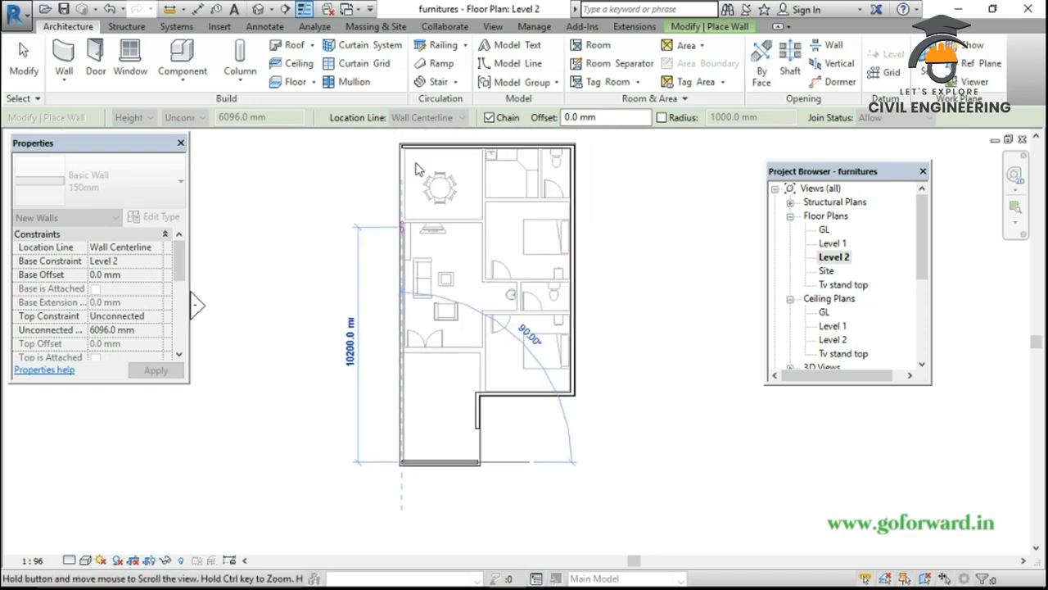
pyautogui.scroll(4, 413, 193)
pyautogui.scroll(5, 405, 213)
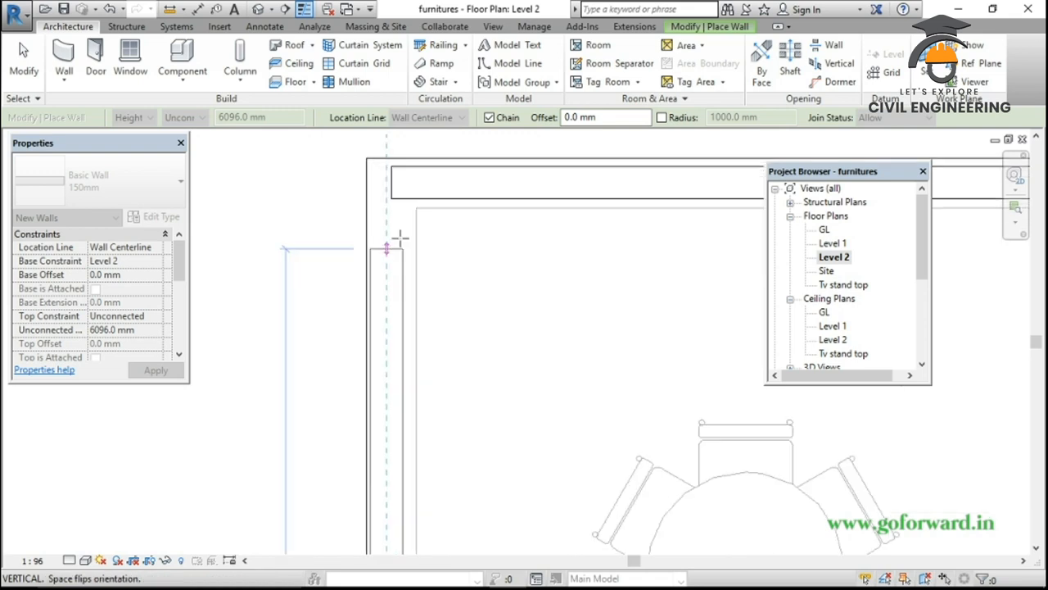
pyautogui.click(396, 193)
pyautogui.press('Escape')
pyautogui.moveTo(507, 267); pyautogui.dragTo(356, 329, button='middle')
pyautogui.scroll(-1, 359, 327)
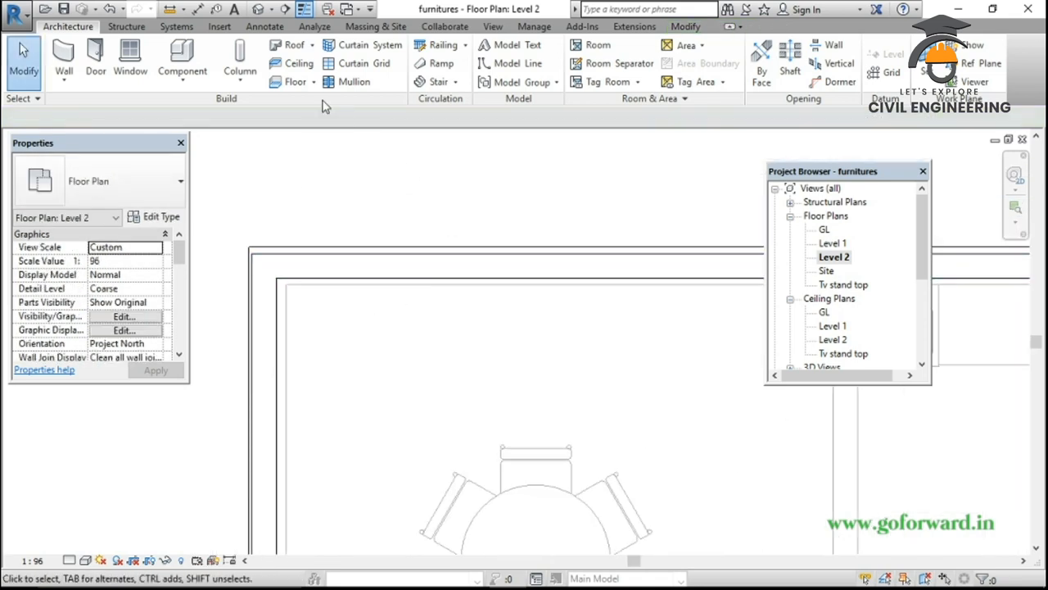
# Align the outer face of the rear 150mm wall with the slab's rear edge
pyautogui.click(692, 27)
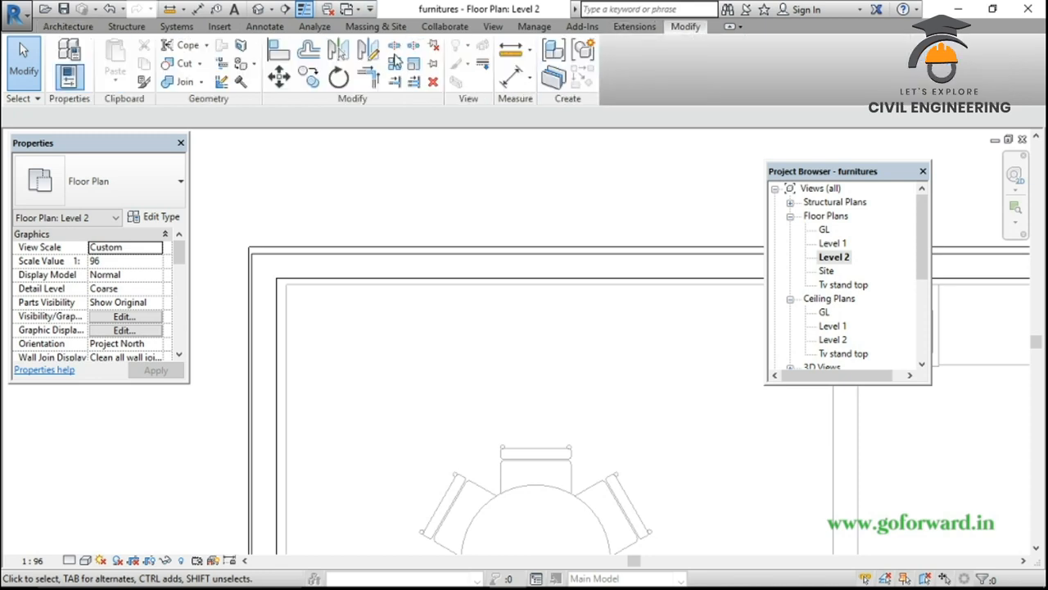
pyautogui.click(280, 50)
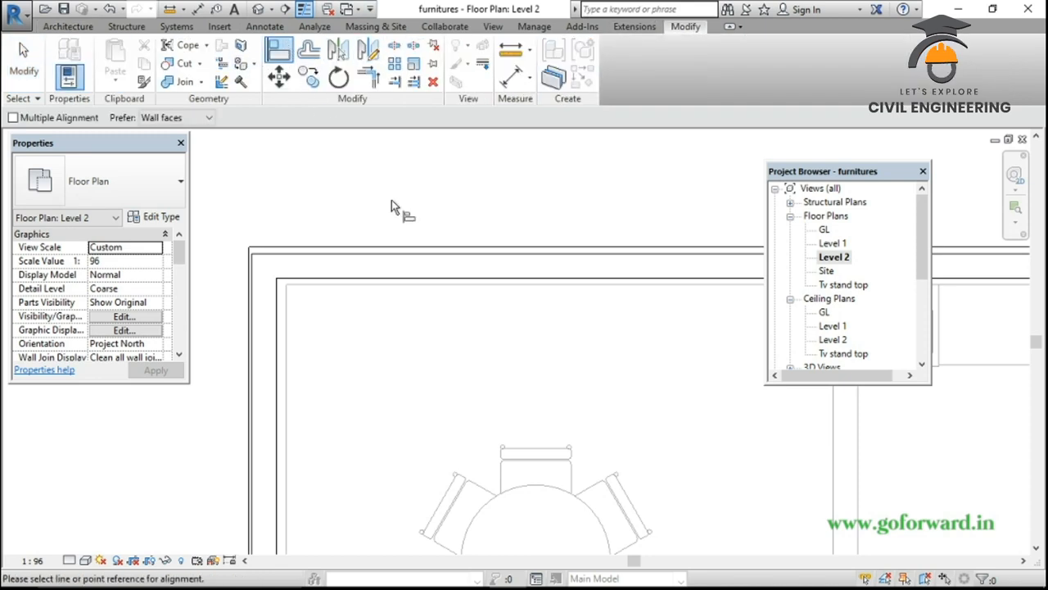
pyautogui.scroll(2, 391, 201)
pyautogui.moveTo(391, 203); pyautogui.dragTo(403, 283, button='middle')
pyautogui.click(404, 284)
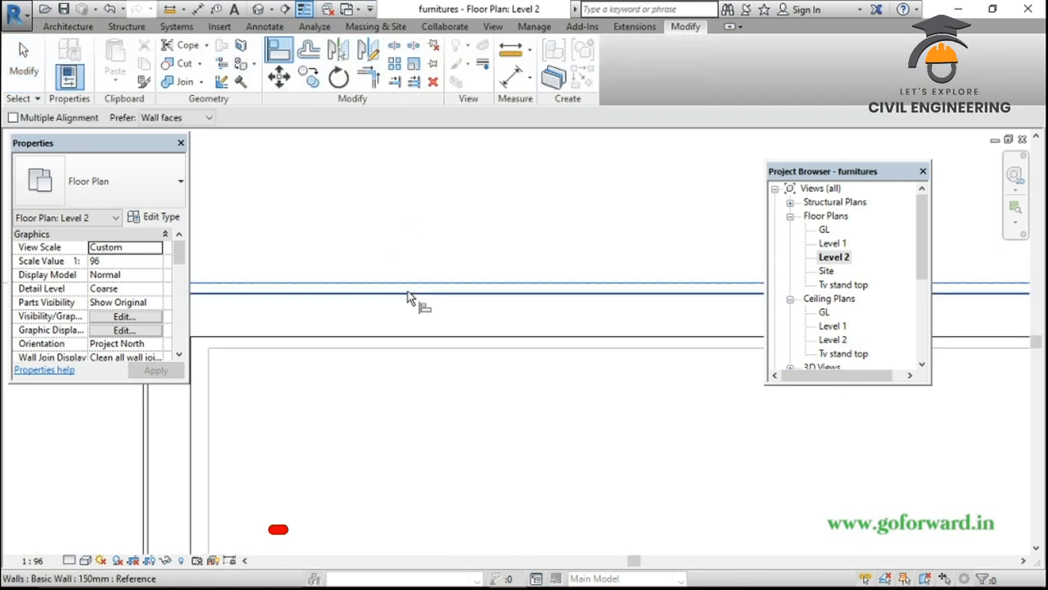
pyautogui.click(410, 294)
# Align the outer face of the long 150mm wall on the living room side with the slab's side edge
pyautogui.scroll(-2, 451, 344)
pyautogui.scroll(-1, 443, 340)
pyautogui.moveTo(489, 255); pyautogui.dragTo(551, 135, button='middle')
pyautogui.scroll(6, 339, 368)
pyautogui.click(344, 357)
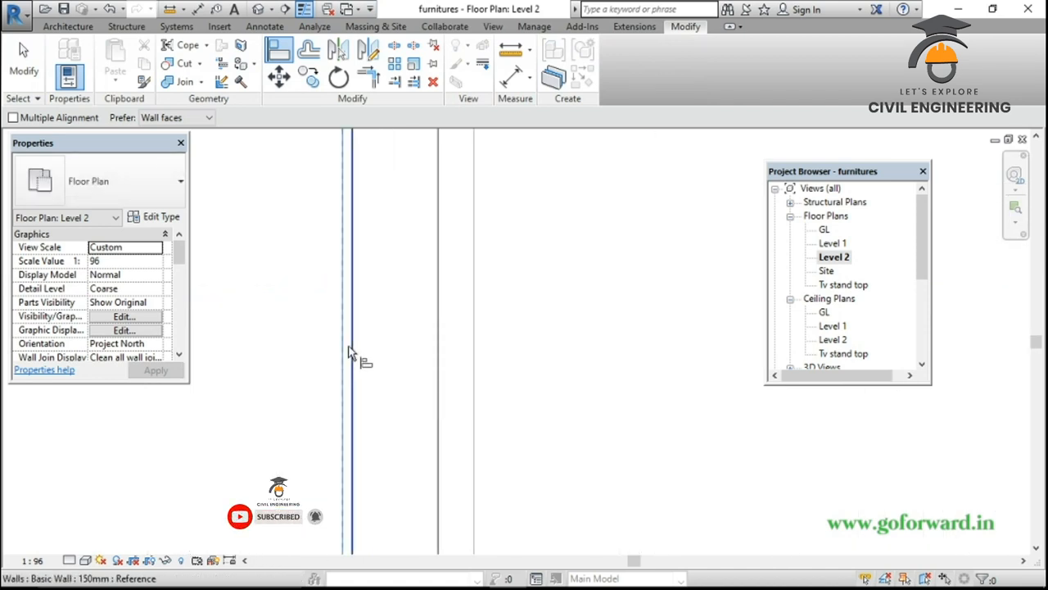
pyautogui.click(351, 354)
# Align the end of the porch's front 150mm wall with the slab's inner side edge and leave the Align tool
pyautogui.scroll(-4, 520, 339)
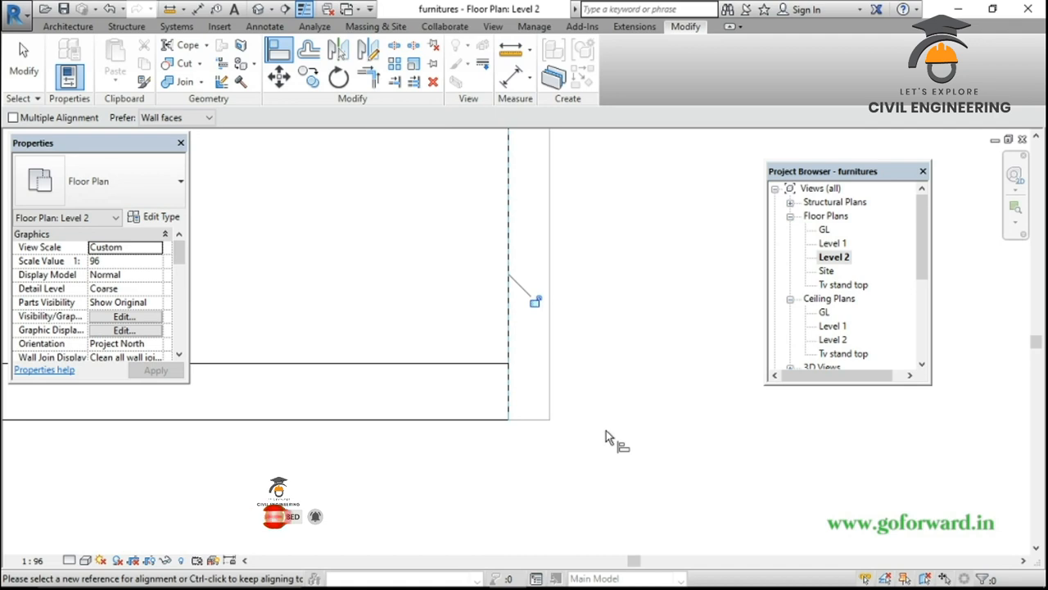
pyautogui.press('Escape')
pyautogui.scroll(-2, 606, 434)
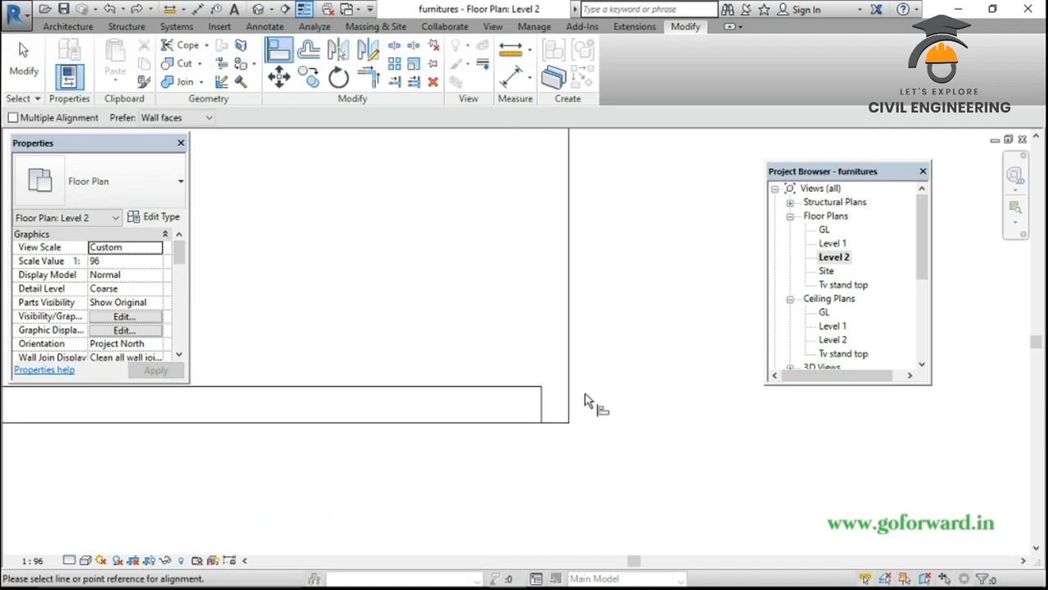
pyautogui.click(569, 397)
pyautogui.click(545, 414)
pyautogui.scroll(-2, 627, 412)
pyautogui.scroll(-2, 627, 412)
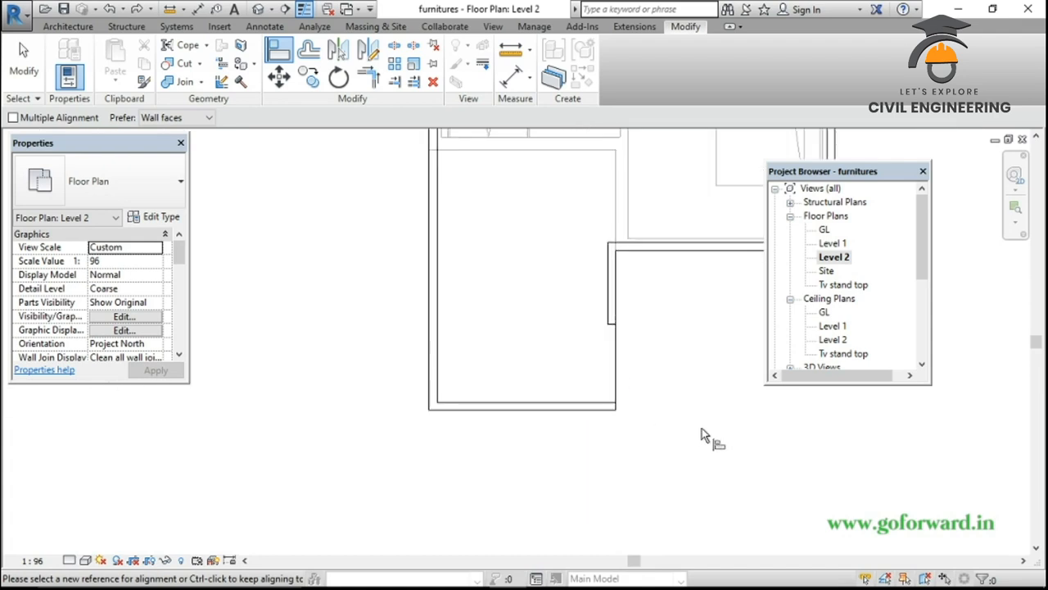
pyautogui.scroll(-2, 706, 430)
pyautogui.moveTo(683, 457); pyautogui.dragTo(633, 493, button='middle')
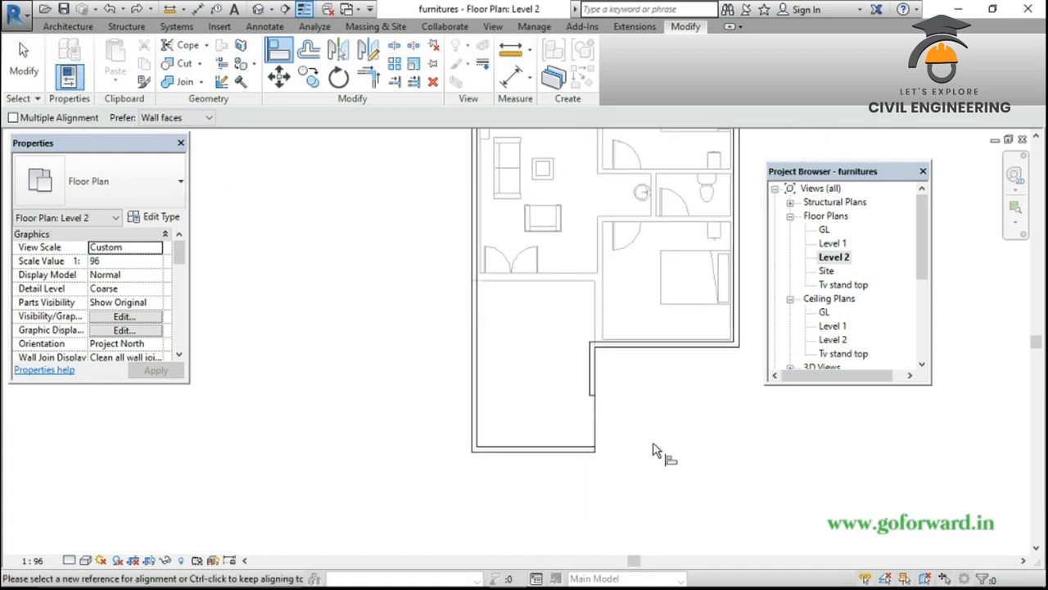
pyautogui.press('Escape')
pyautogui.press('Escape')
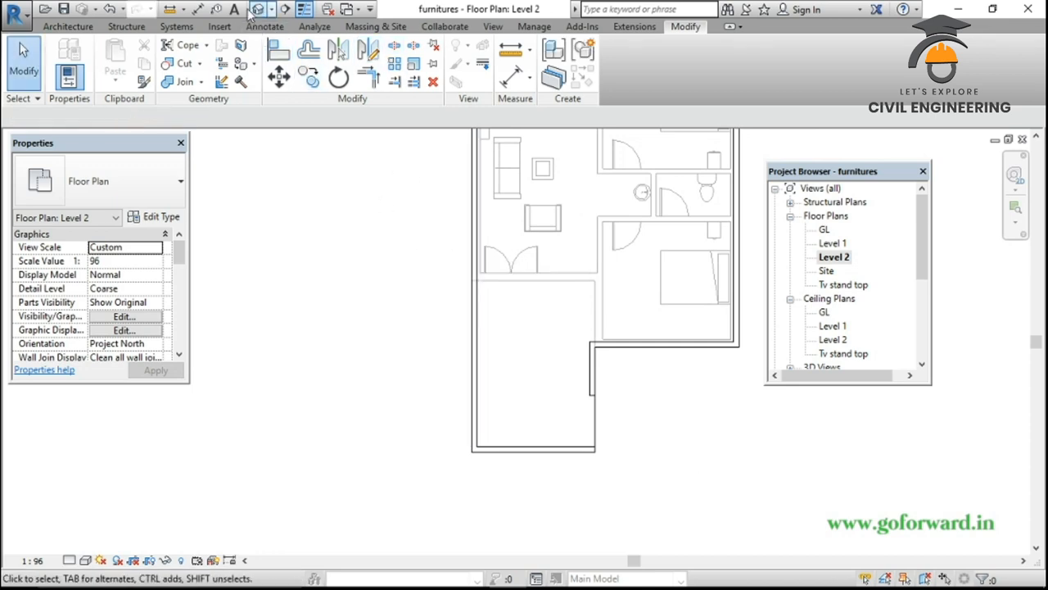
# Set the unconnected height of all six 150mm walls around the Level 2 slab to 1000 mm in the 3D view
pyautogui.click(258, 9)
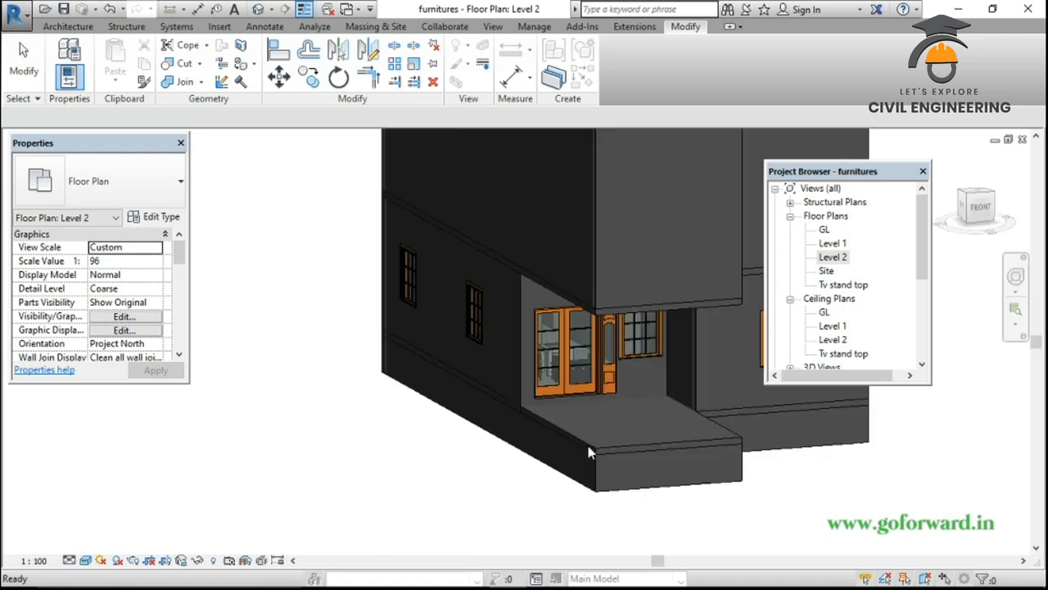
pyautogui.keyDown('shift'); pyautogui.moveTo(721, 482); pyautogui.dragTo(651, 524, button='middle'); pyautogui.keyUp('shift')
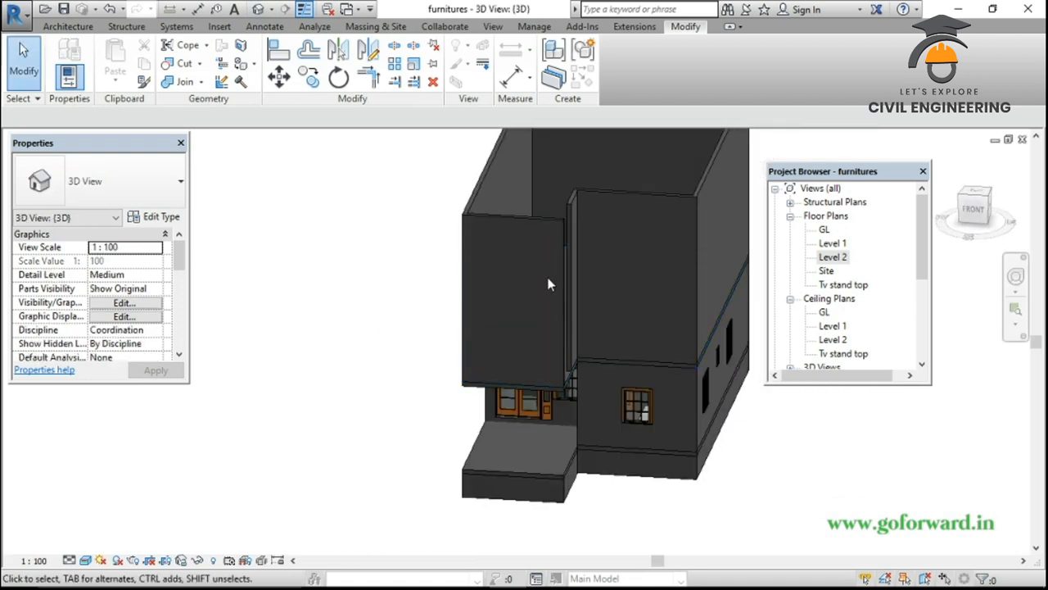
pyautogui.click(552, 218)
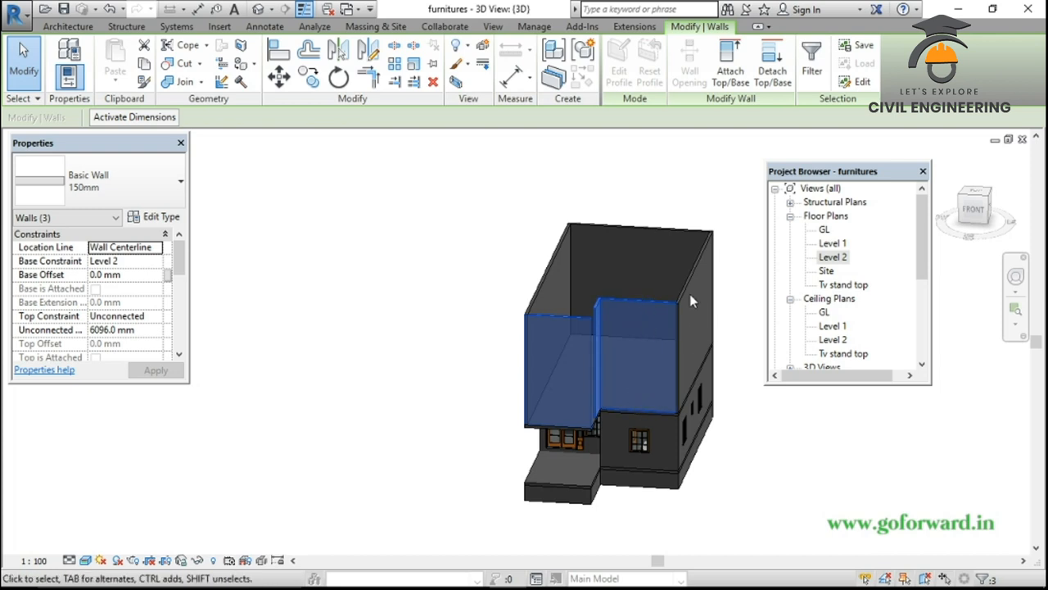
pyautogui.keyDown('ctrl'); pyautogui.click(698, 268); pyautogui.keyUp('ctrl')
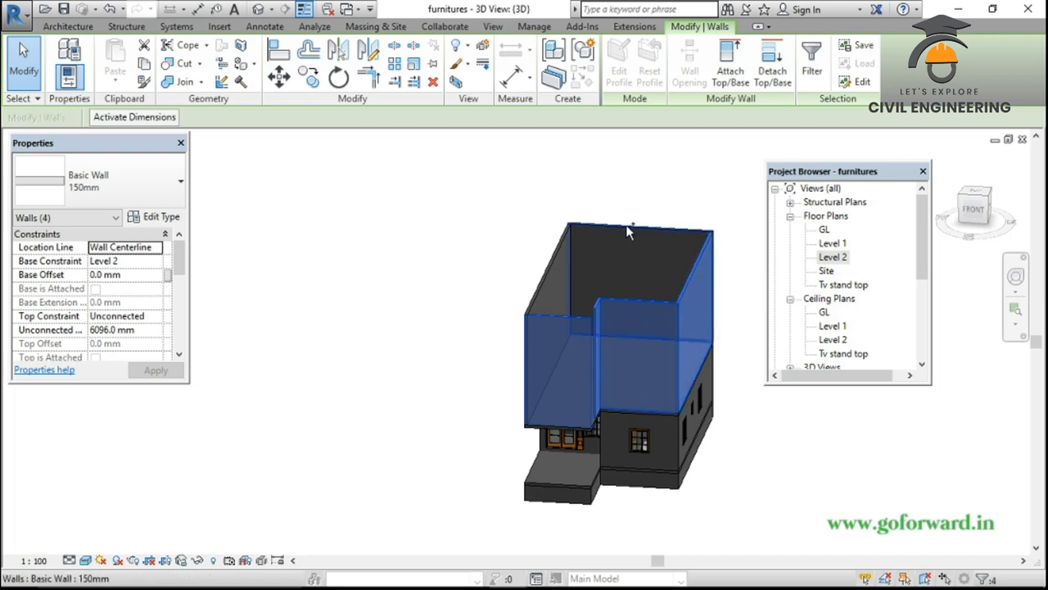
pyautogui.keyDown('ctrl'); pyautogui.click(620, 233); pyautogui.keyUp('ctrl')
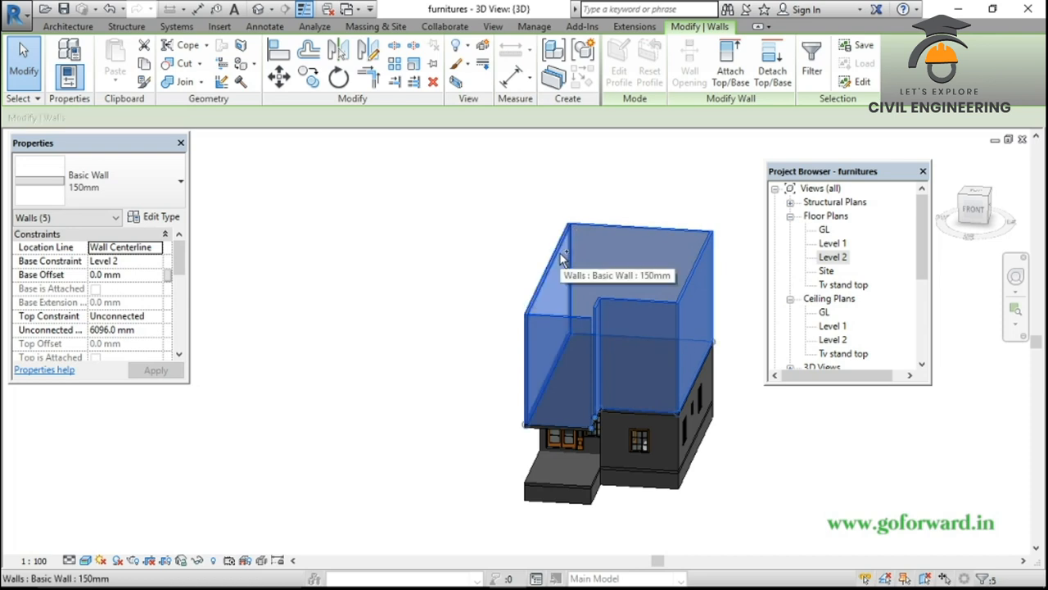
pyautogui.keyDown('ctrl'); pyautogui.click(560, 252); pyautogui.keyUp('ctrl')
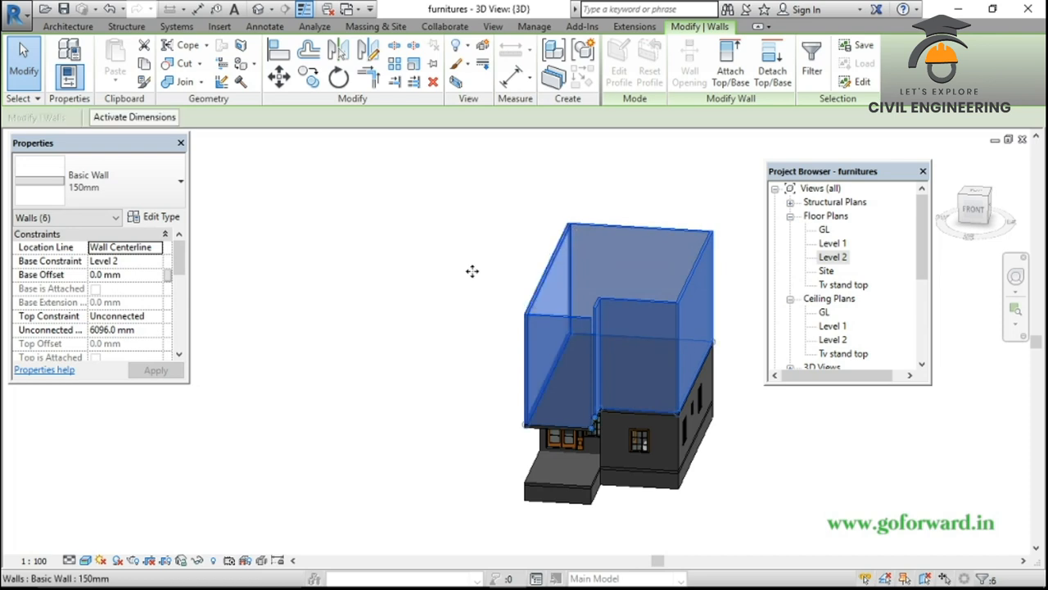
pyautogui.click(144, 329)
pyautogui.write('1000')
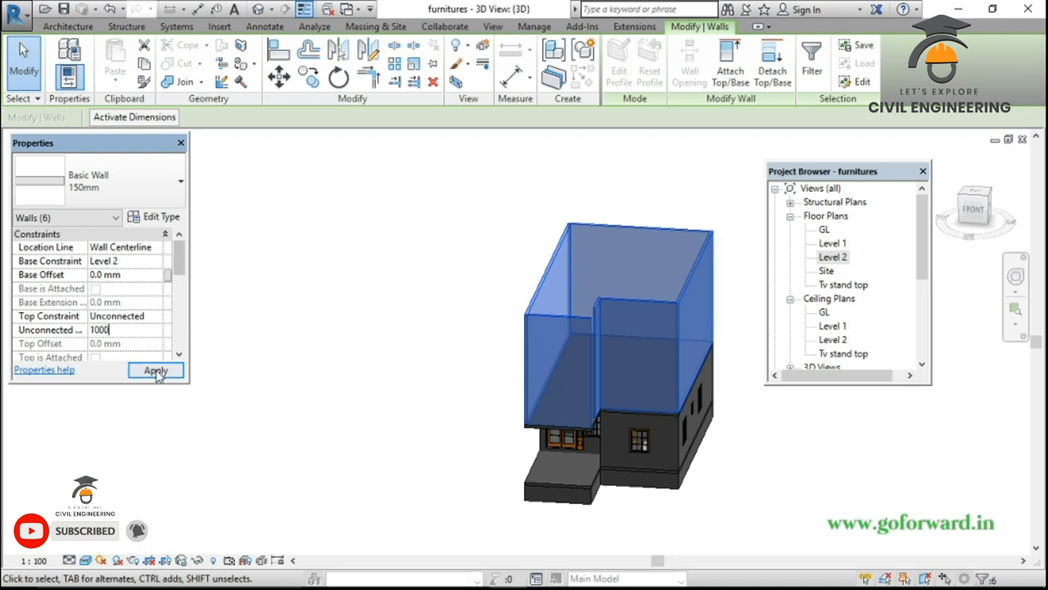
pyautogui.click(155, 371)
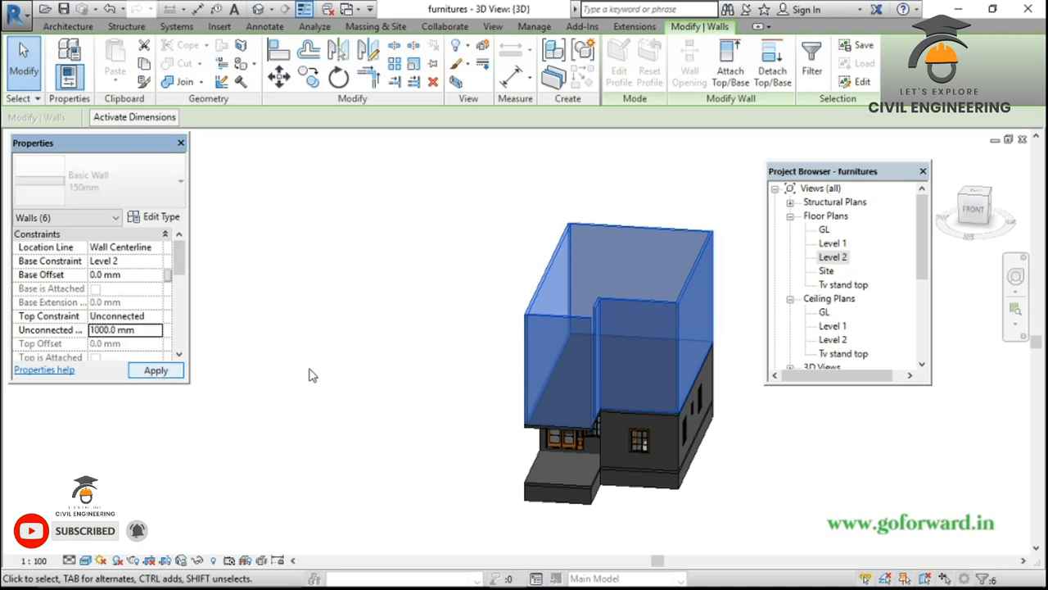
pyautogui.click(501, 501)
pyautogui.scroll(5, 524, 381)
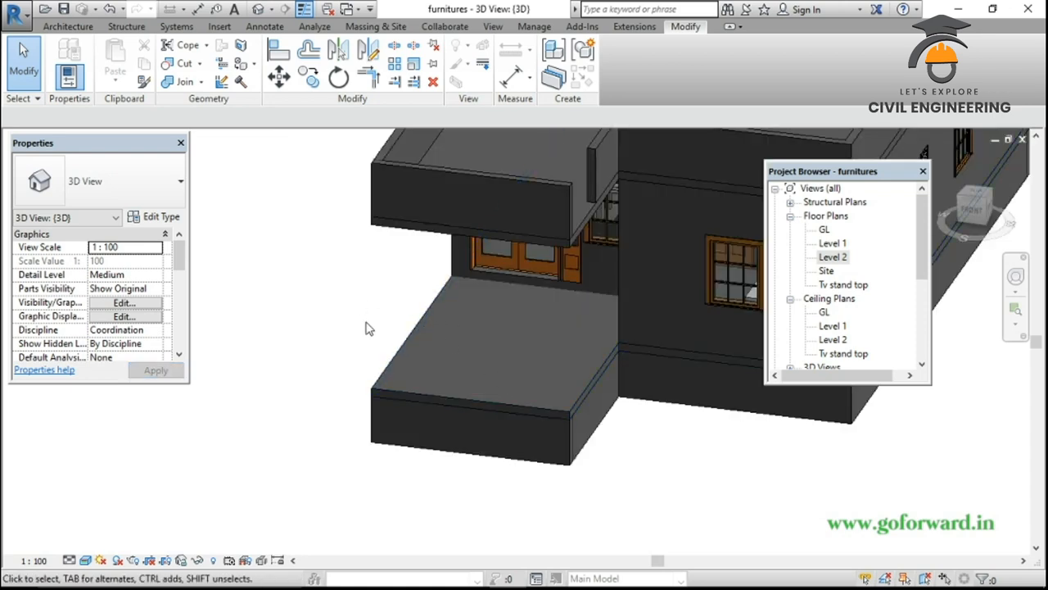
pyautogui.scroll(-3, 367, 325)
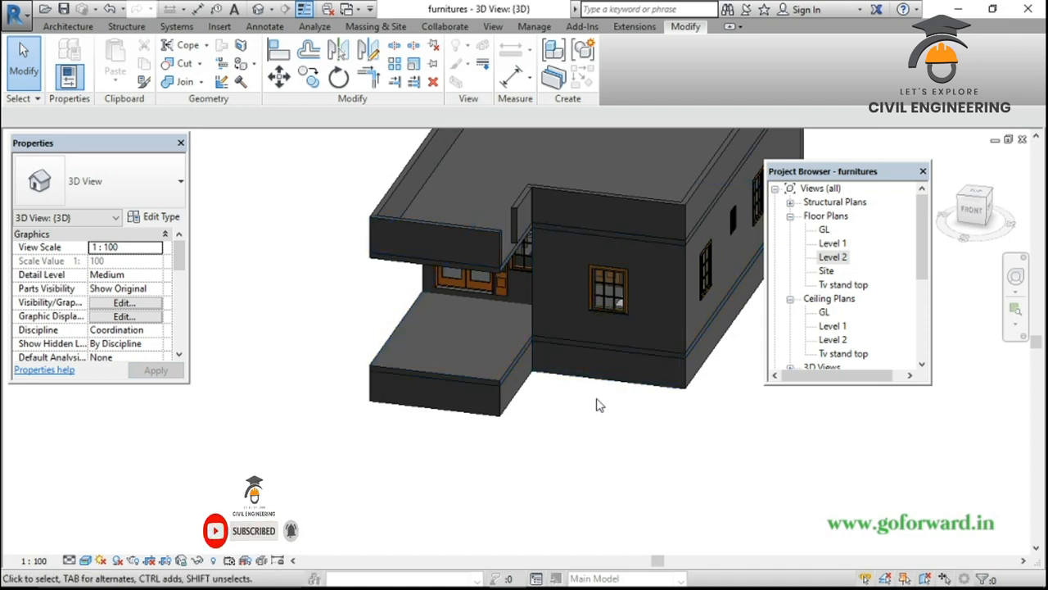
pyautogui.keyDown('shift'); pyautogui.moveTo(362, 368); pyautogui.dragTo(456, 382, button='middle'); pyautogui.keyUp('shift')
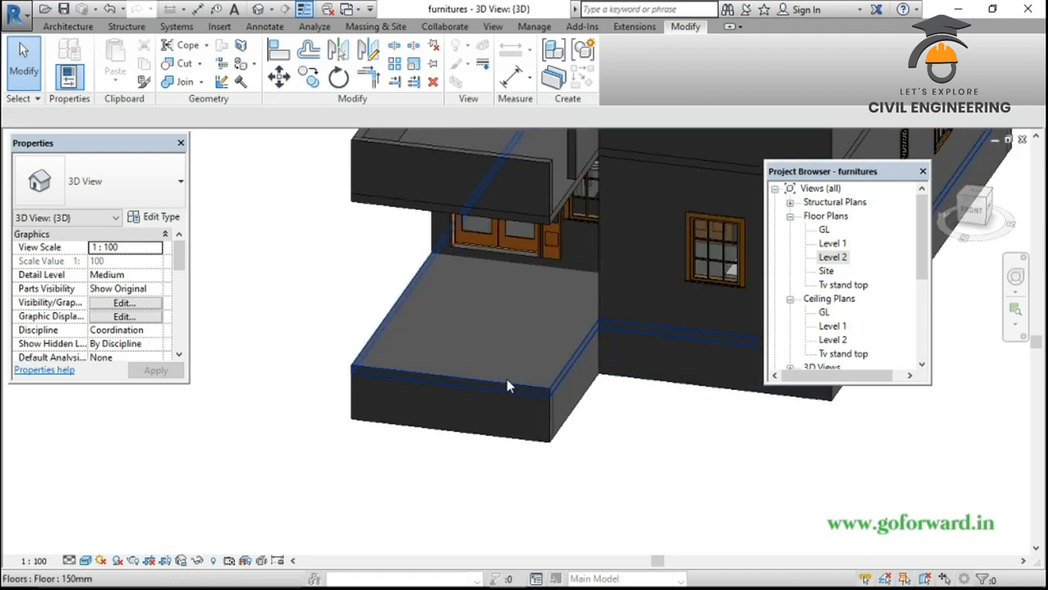
pyautogui.scroll(-1, 324, 298)
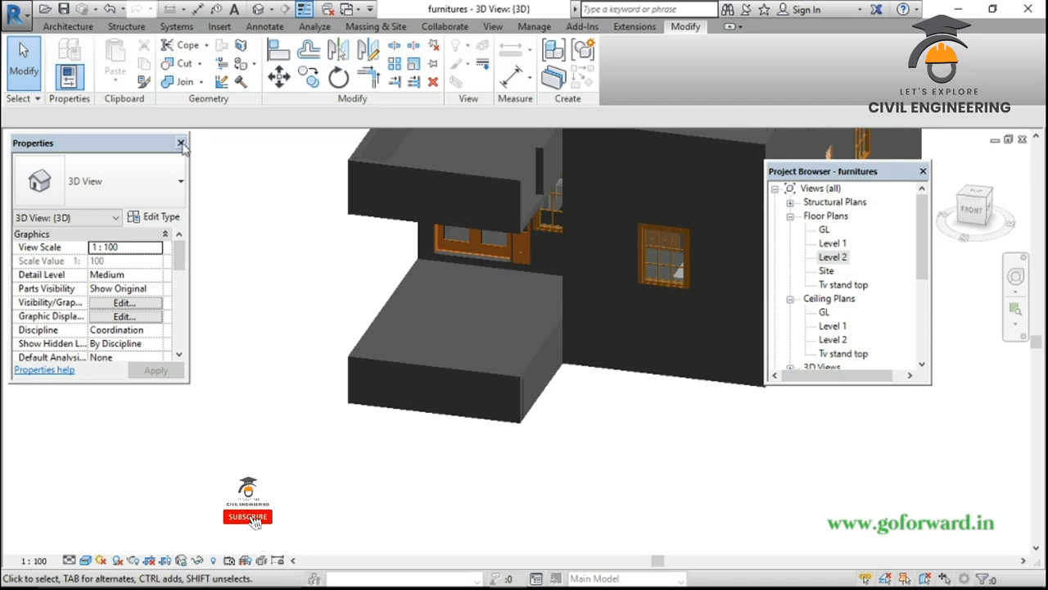
# Start placing a structural column and browse the family library to the Concrete folder under Structural Columns from its type properties
pyautogui.click(72, 29)
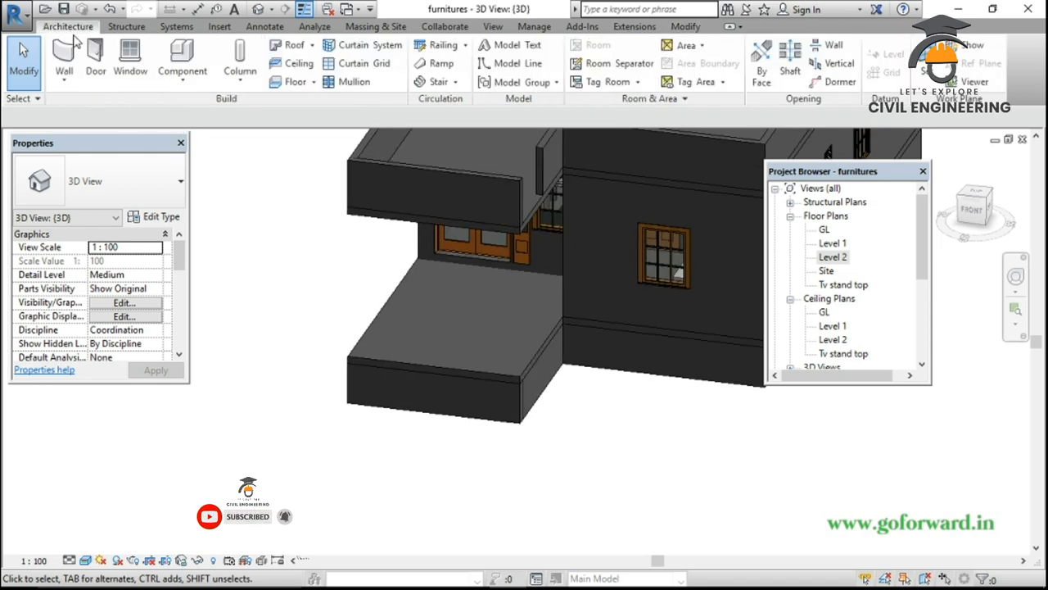
pyautogui.click(240, 72)
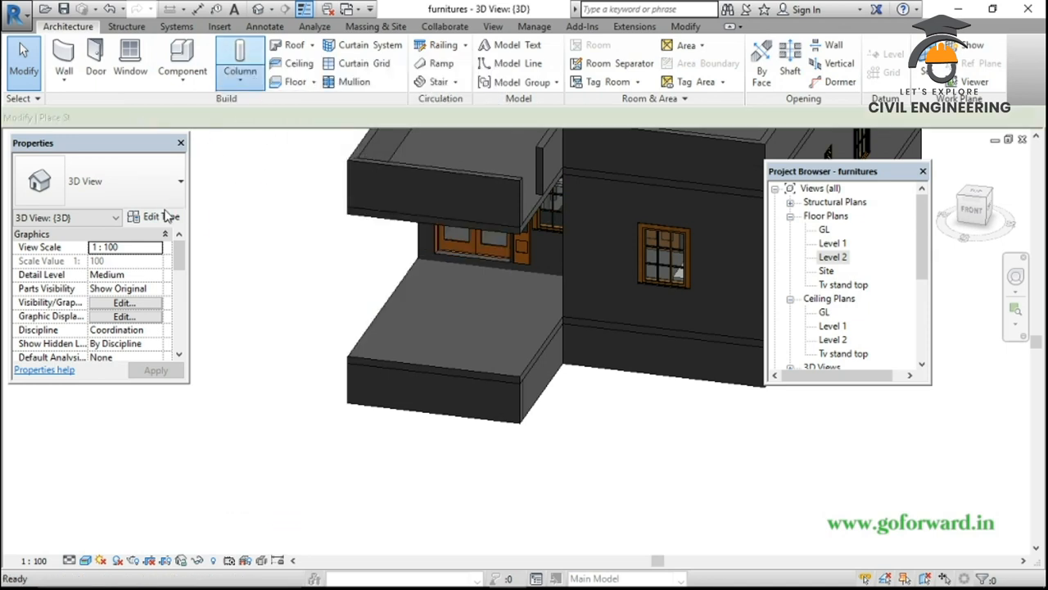
pyautogui.press('c')
pyautogui.press('l')
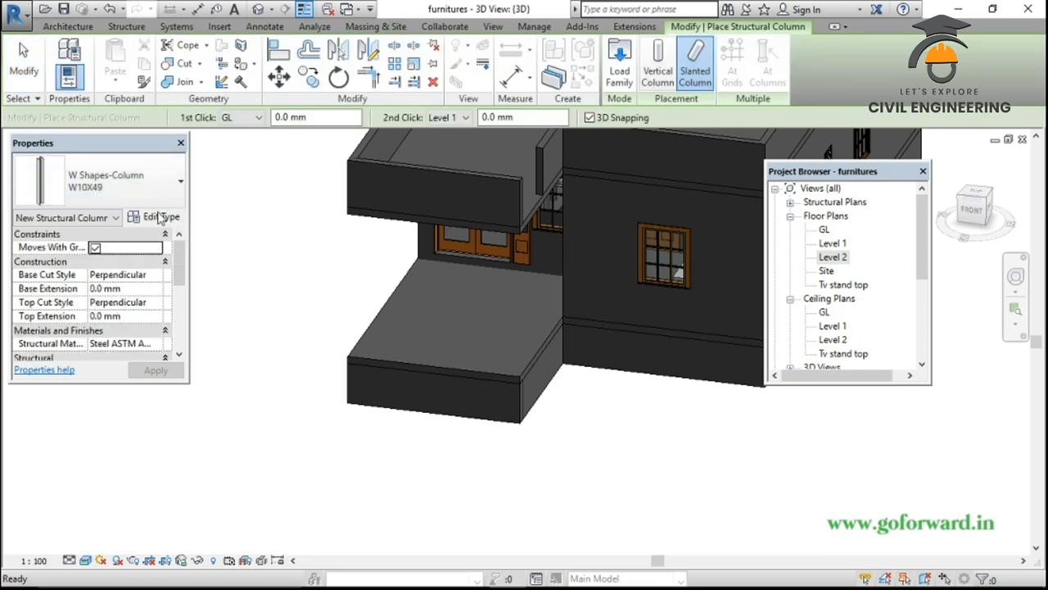
pyautogui.click(161, 216)
pyautogui.click(827, 119)
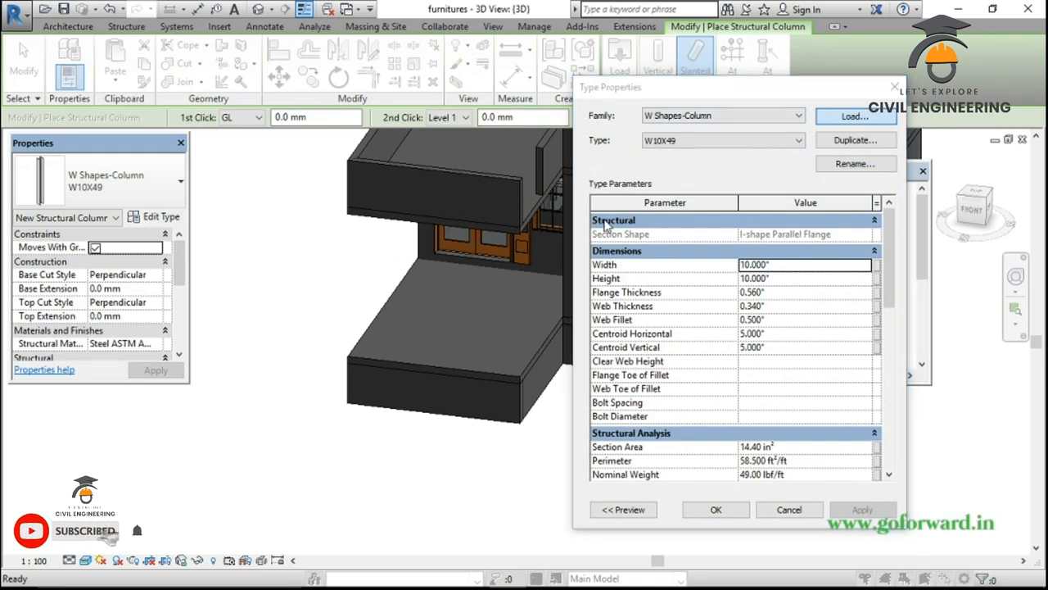
pyautogui.scroll(-2, 460, 277)
pyautogui.scroll(-5, 460, 276)
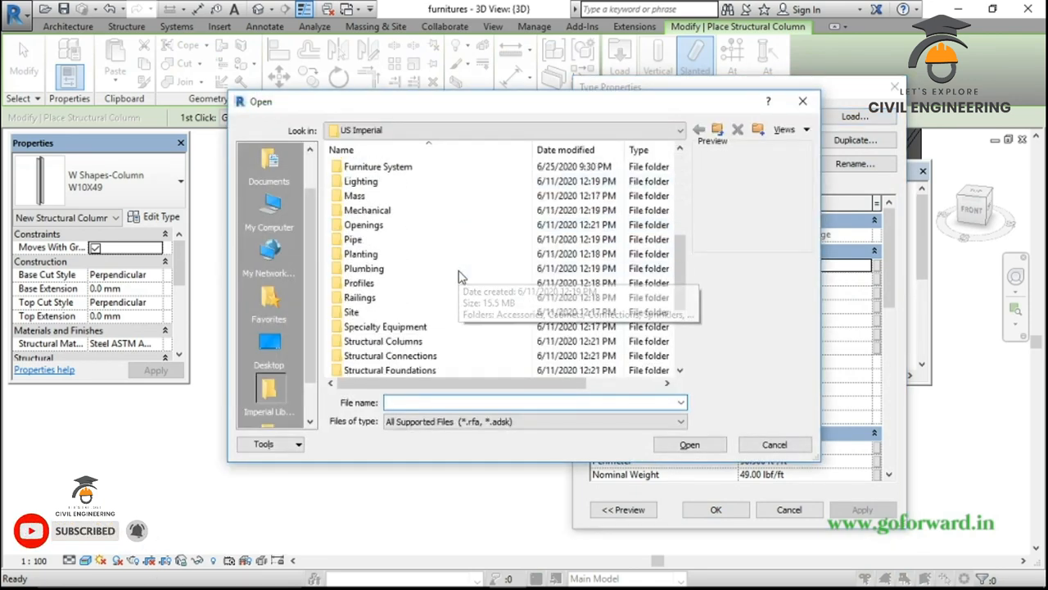
pyautogui.doubleClick(408, 256)
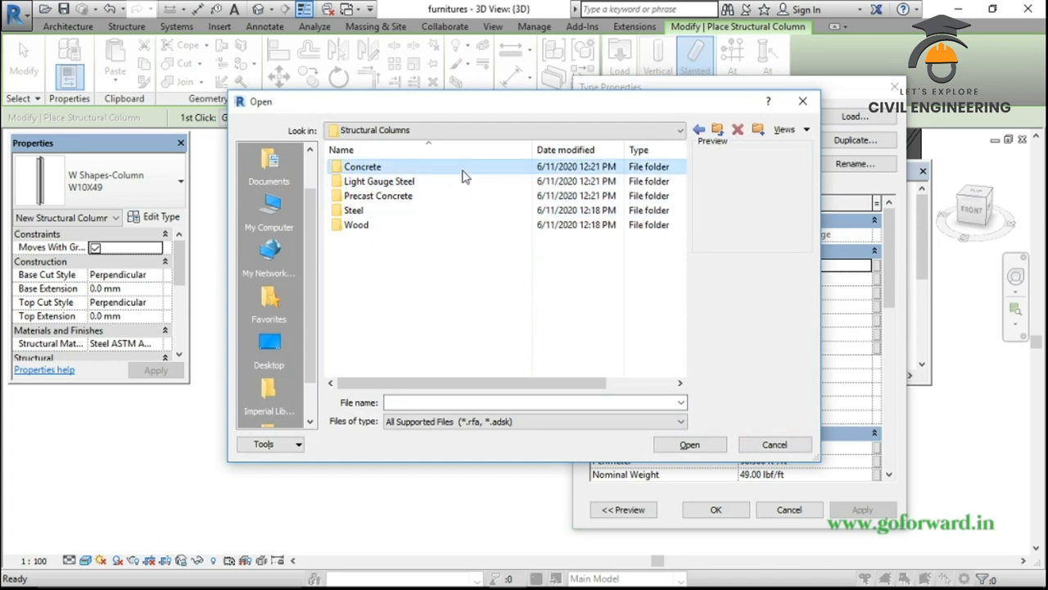
pyautogui.doubleClick(465, 169)
# Load the Concrete-Round-Column family and set dimension b of its 12" type to 200 mm
pyautogui.click(475, 211)
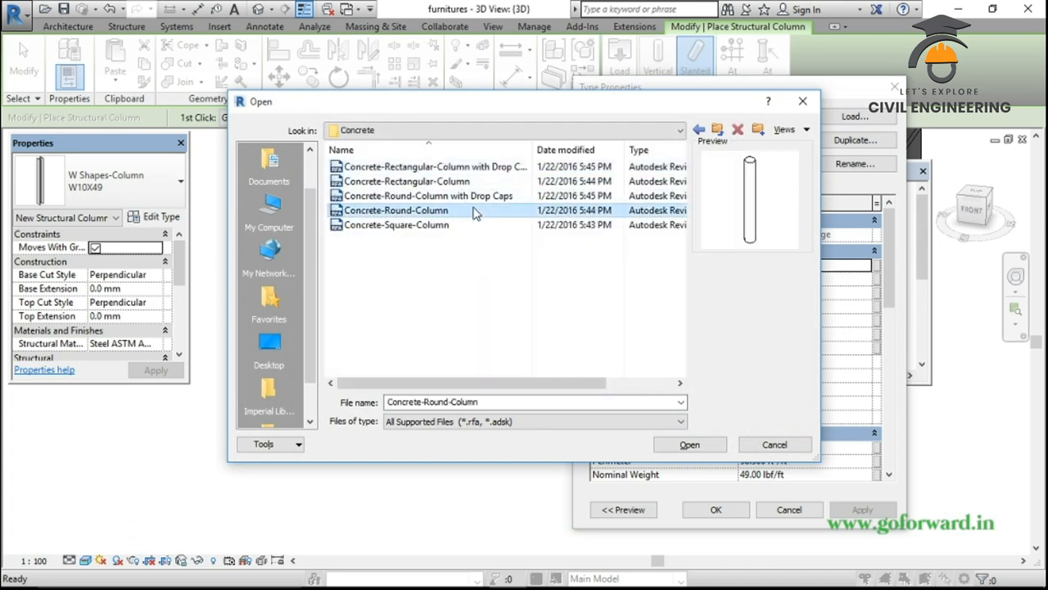
pyautogui.click(431, 167)
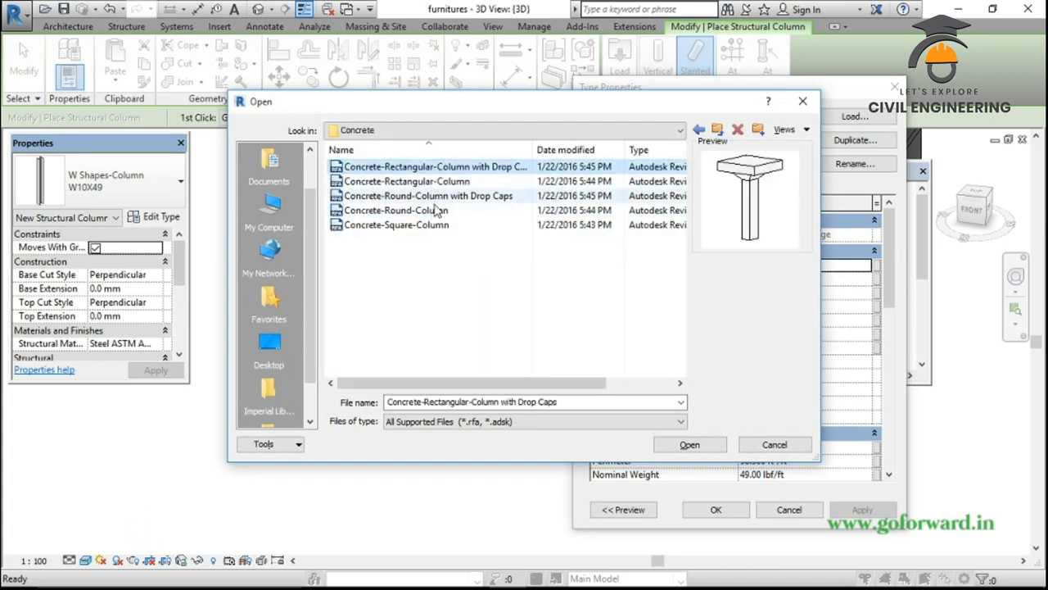
pyautogui.click(450, 182)
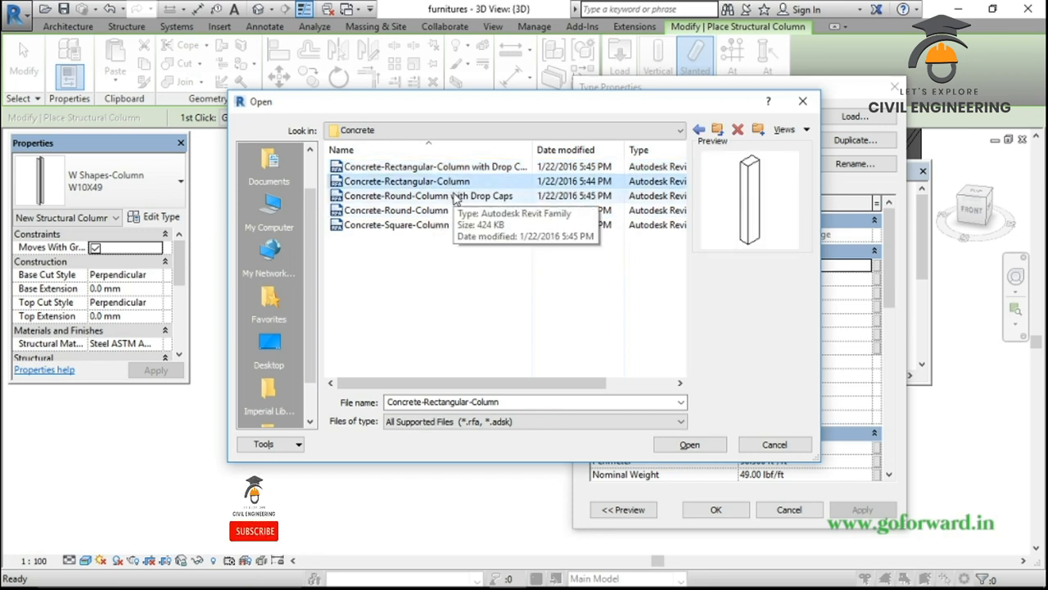
pyautogui.click(456, 198)
pyautogui.click(457, 211)
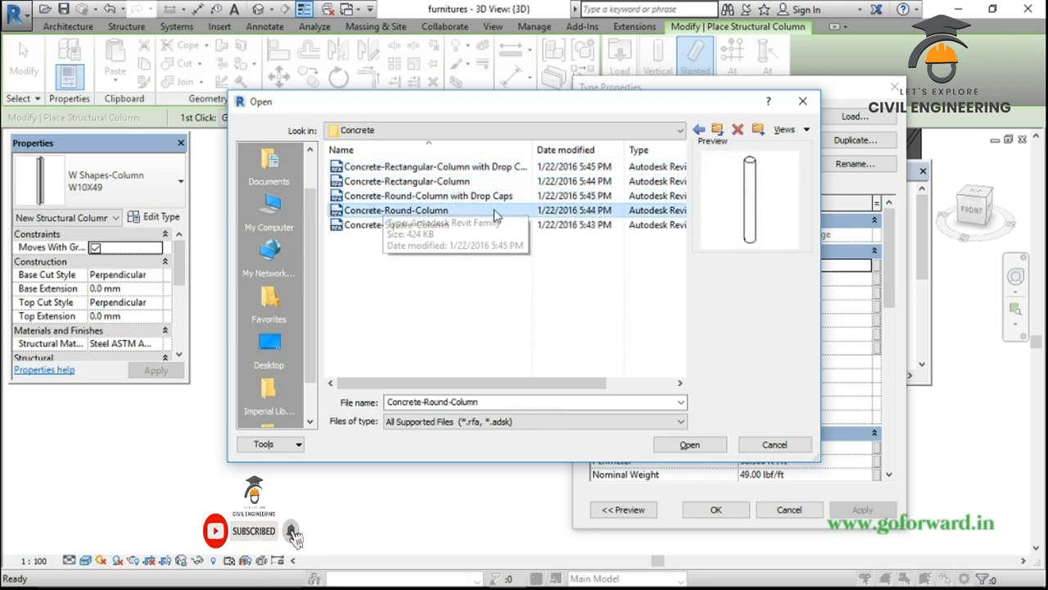
pyautogui.click(713, 445)
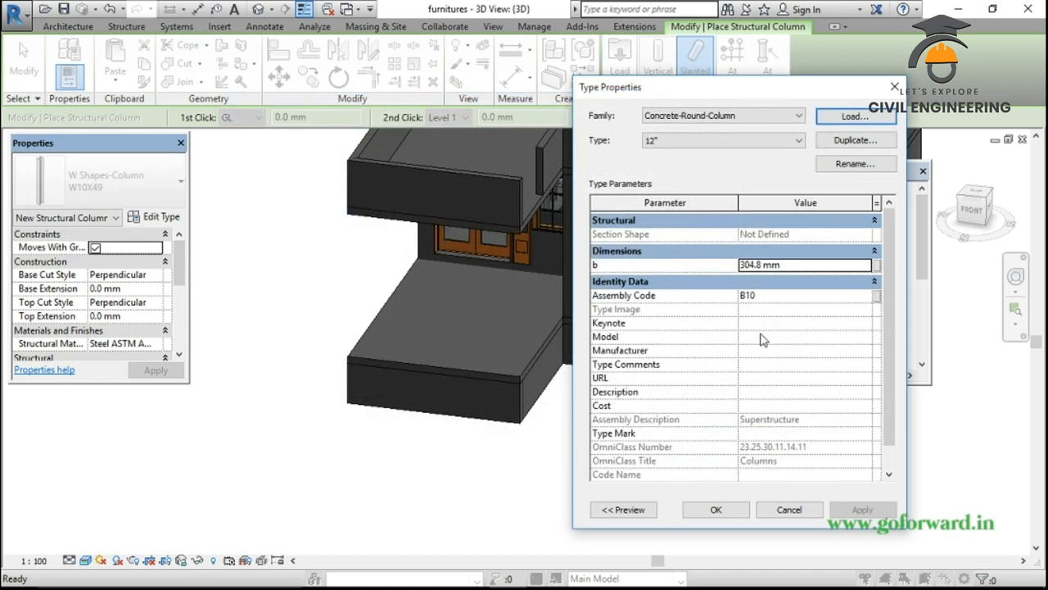
pyautogui.click(793, 264)
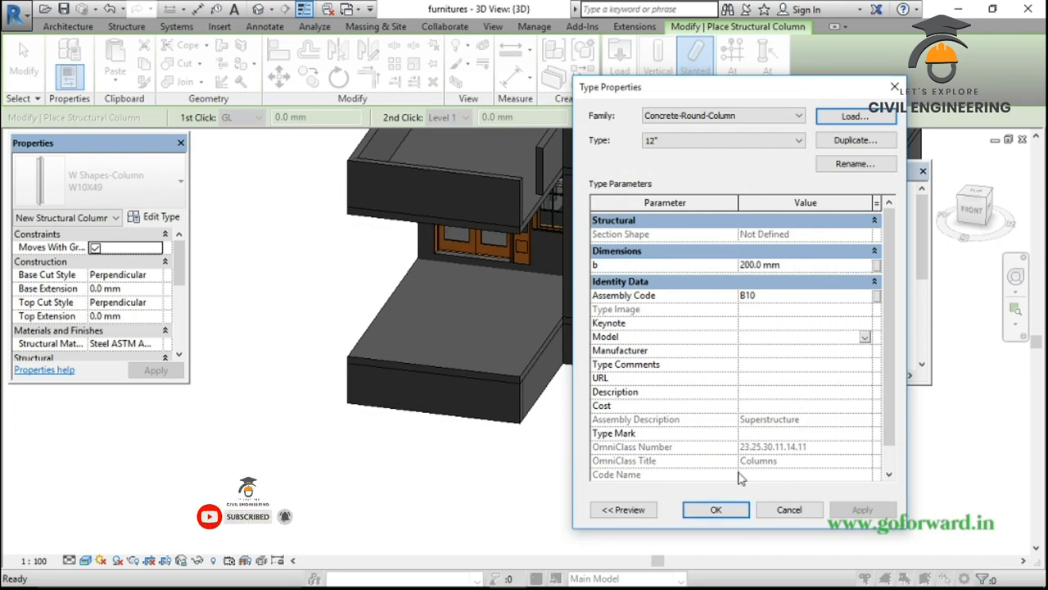
pyautogui.click(716, 509)
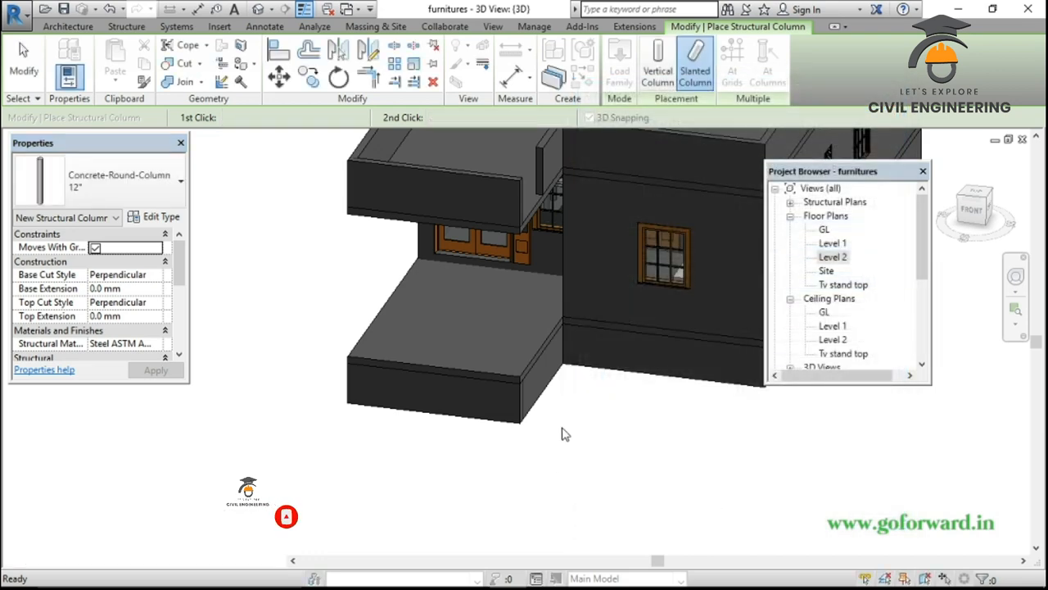
# Place a vertical round column in the Level 2 plan at the porch's front corner nearest the bedroom, about 140 mm from the short wall's centerline
pyautogui.scroll(-1, 557, 431)
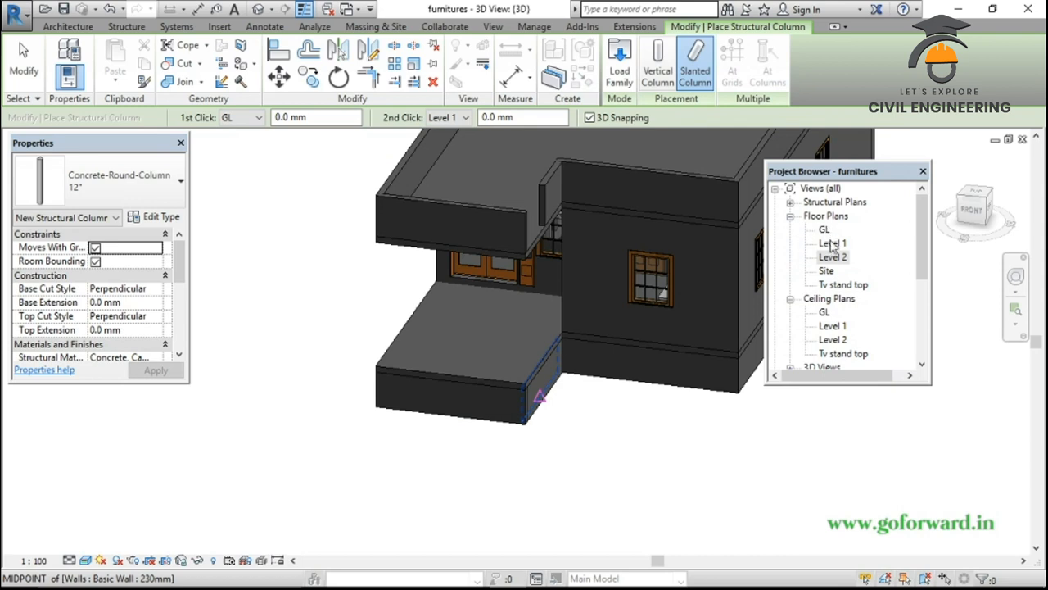
pyautogui.doubleClick(832, 256)
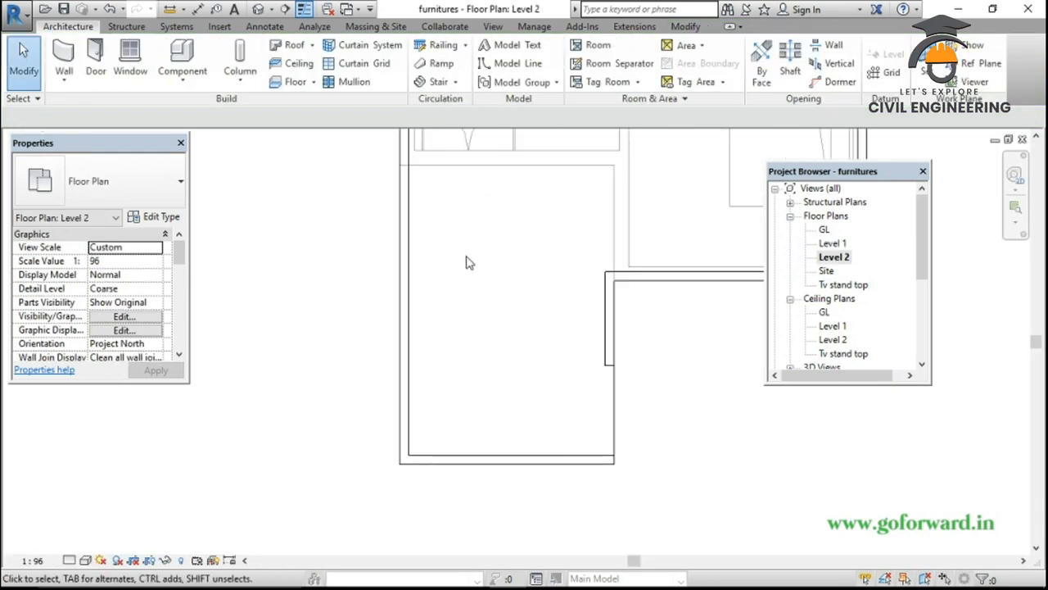
pyautogui.click(240, 57)
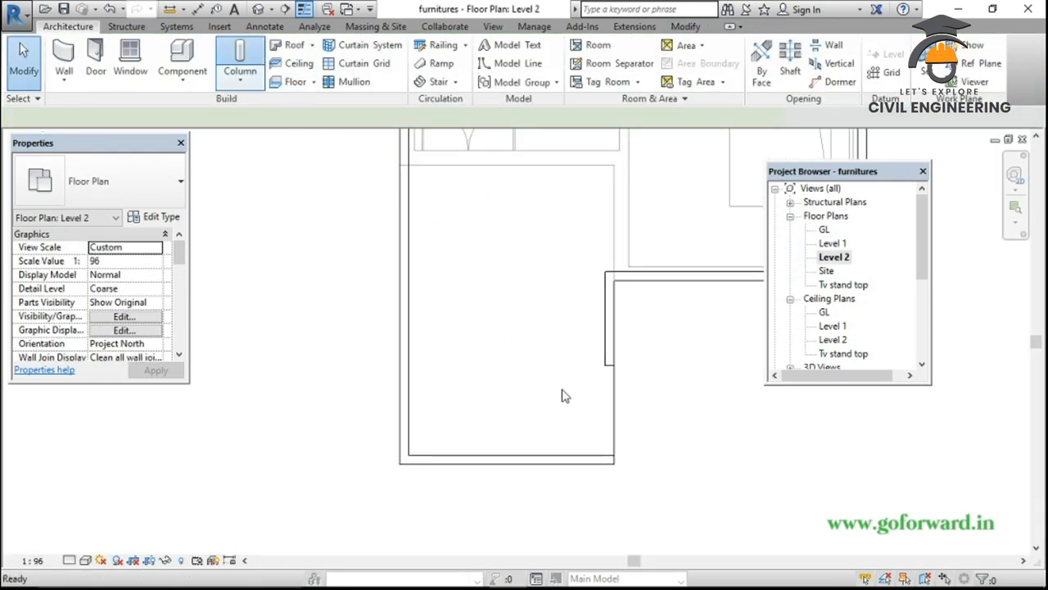
pyautogui.scroll(1, 593, 454)
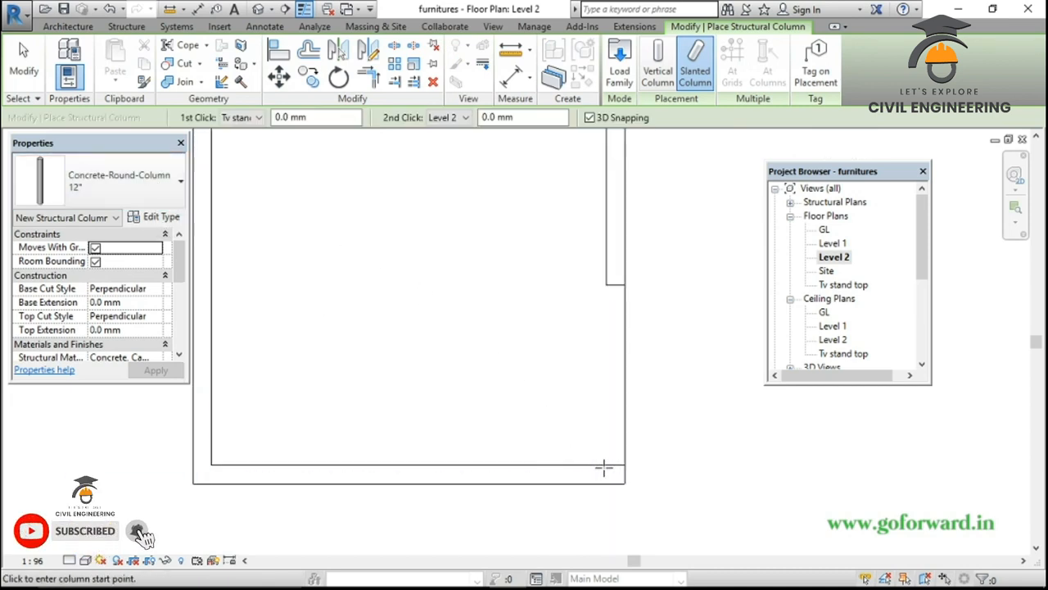
pyautogui.scroll(1, 604, 468)
pyautogui.click(656, 76)
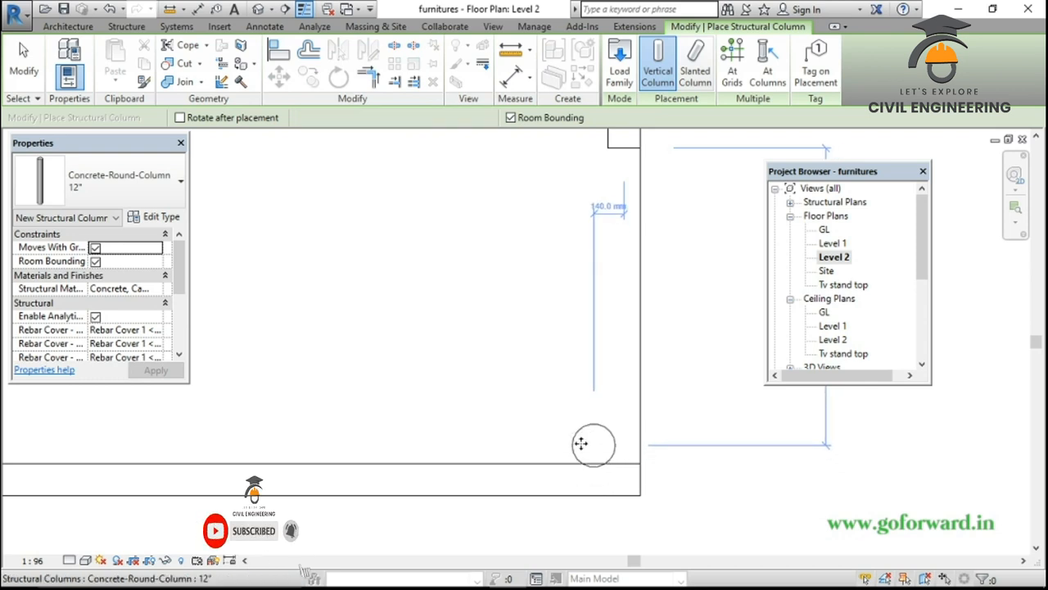
# Place a second round column in line with the first at the porch's opposite front corner, 3200 mm from the short wall's centerline, and finish the command
pyautogui.scroll(-2, 586, 441)
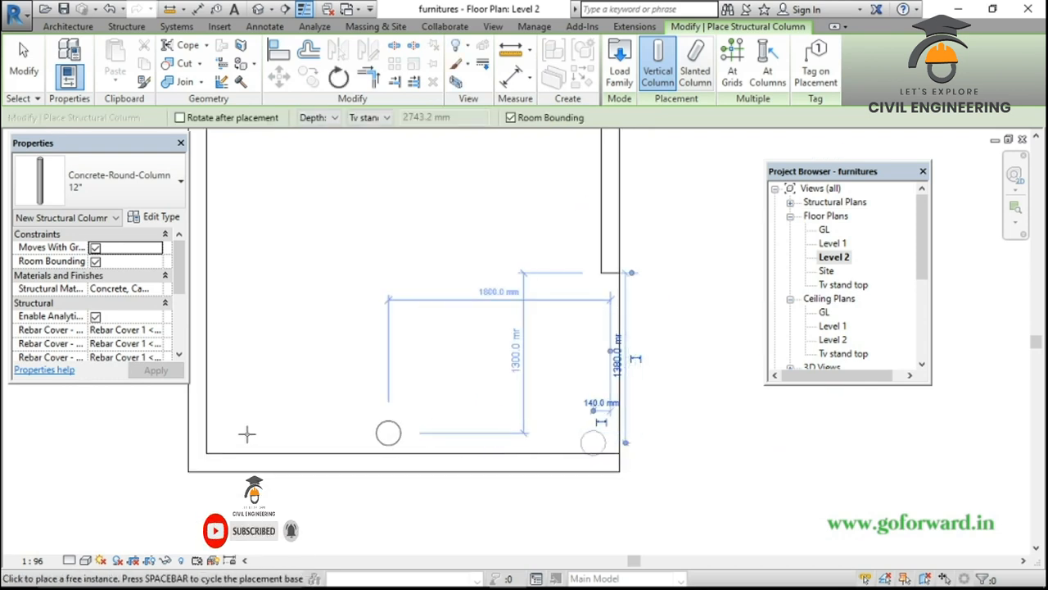
pyautogui.scroll(2, 249, 436)
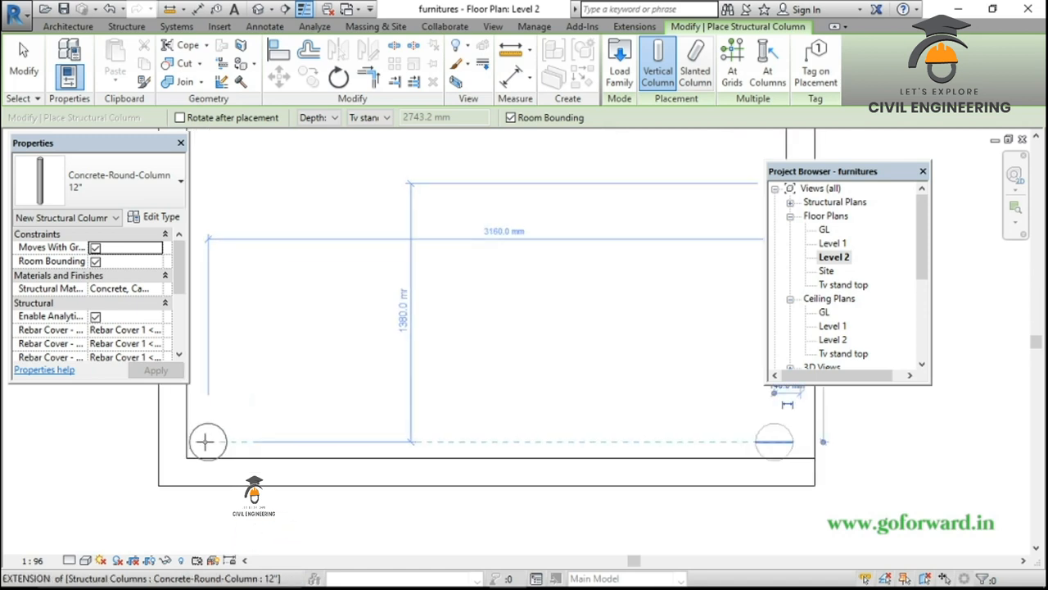
pyautogui.click(200, 443)
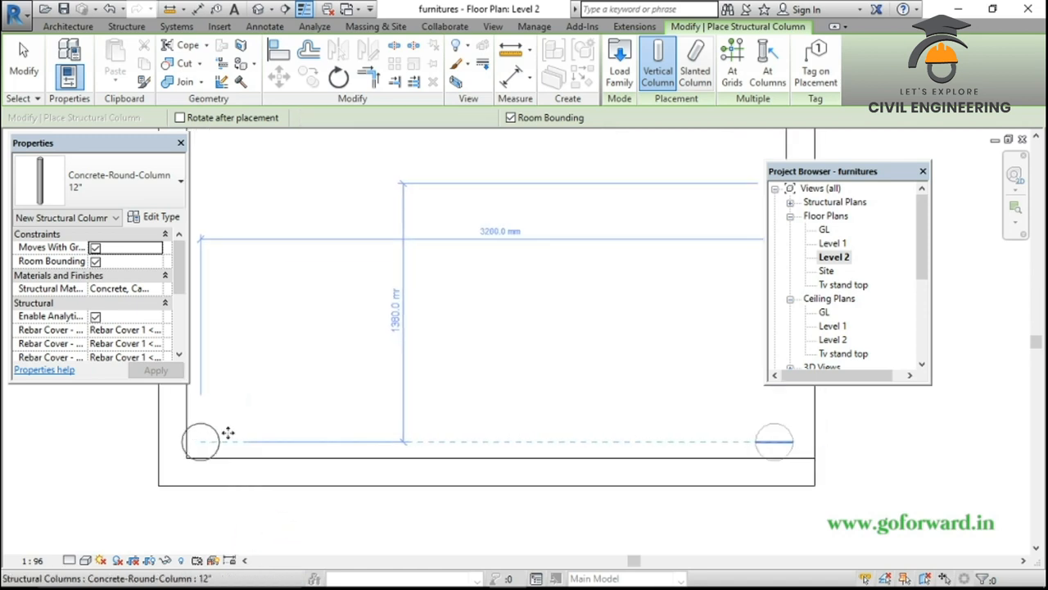
pyautogui.scroll(-2, 343, 408)
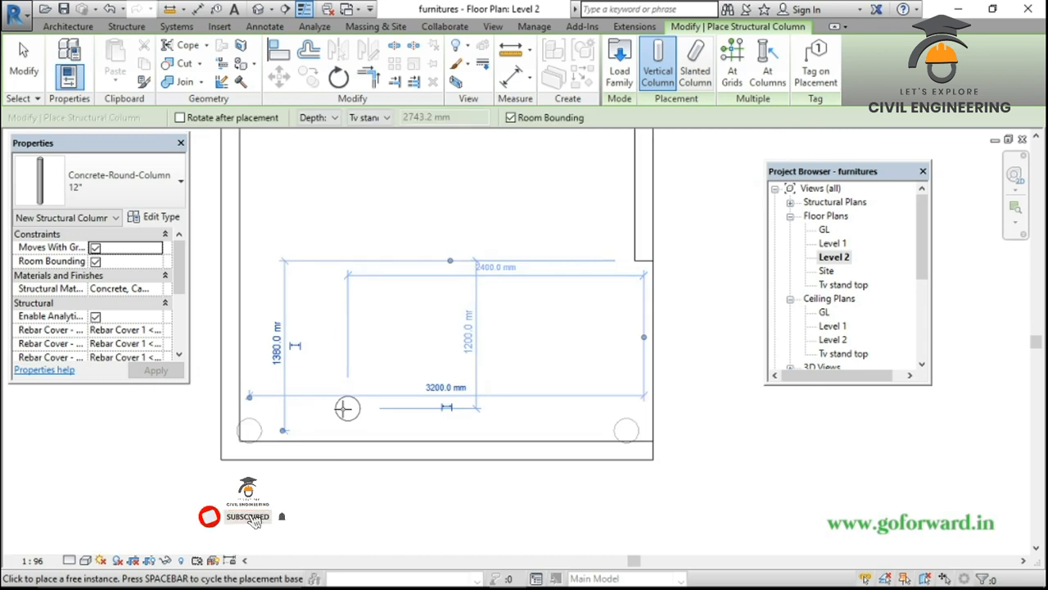
pyautogui.press('Escape')
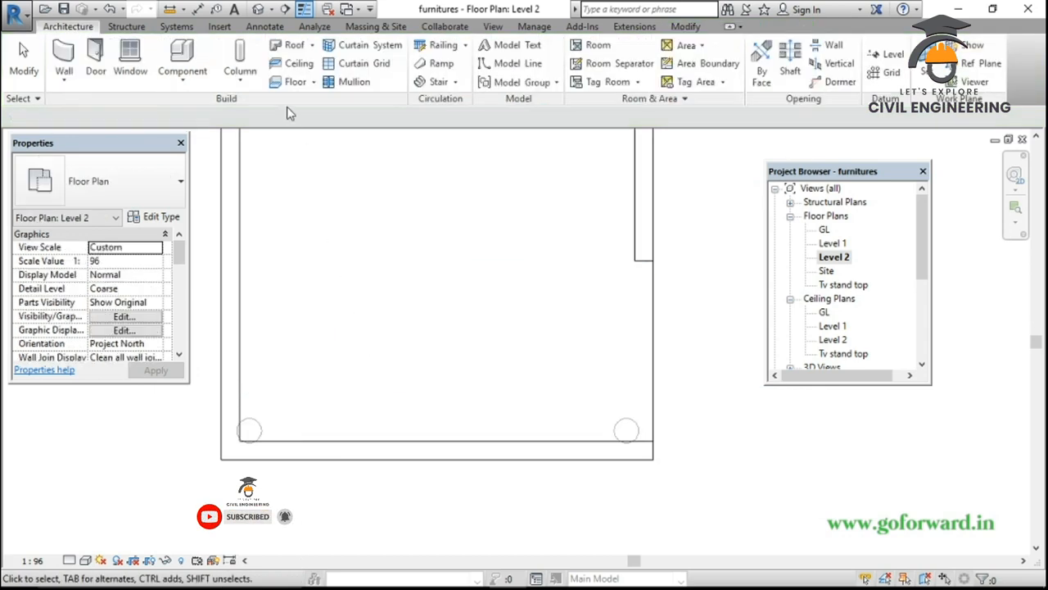
# In the 3D view, set the base level of the round porch column on the house's outer side to Level 1
pyautogui.click(259, 10)
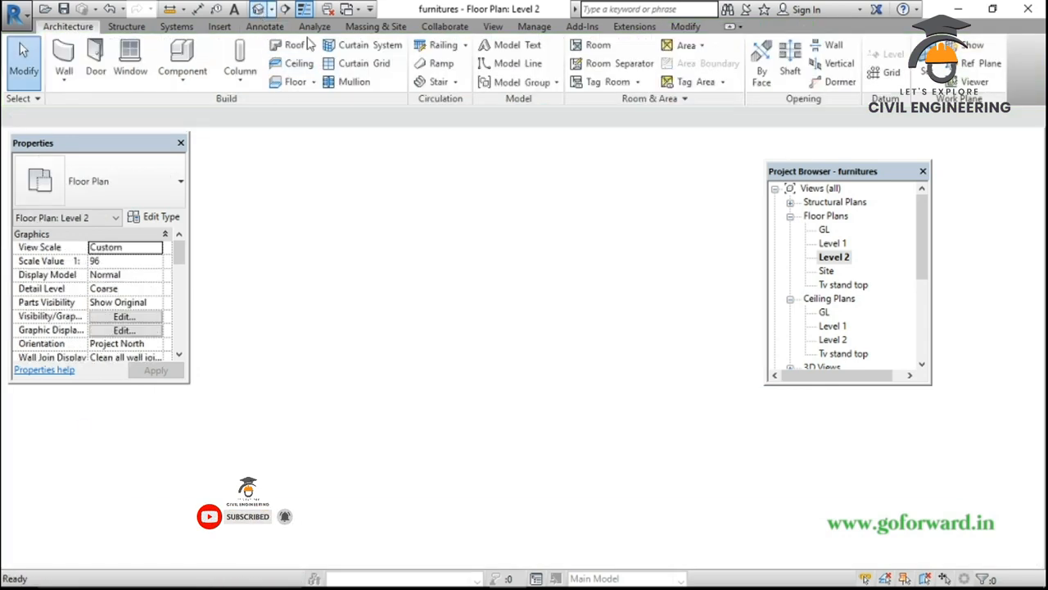
pyautogui.scroll(3, 388, 384)
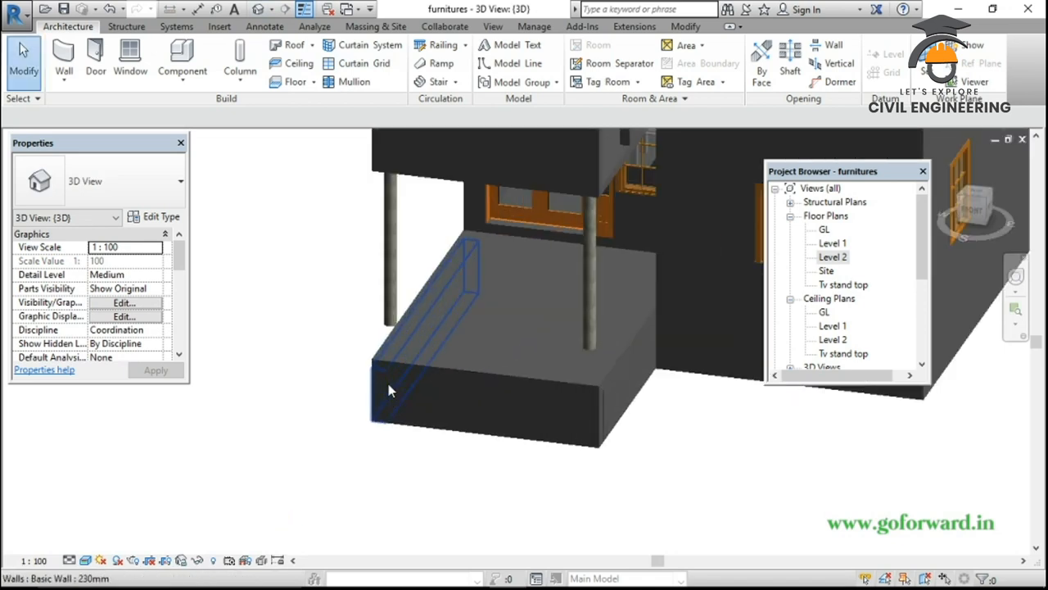
pyautogui.click(397, 311)
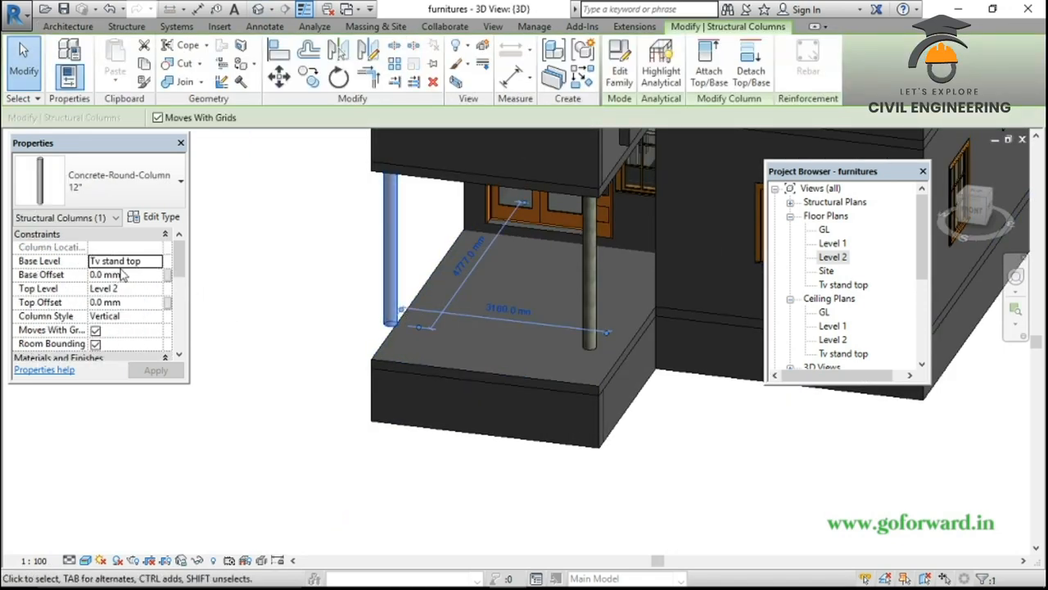
pyautogui.click(162, 260)
pyautogui.click(156, 260)
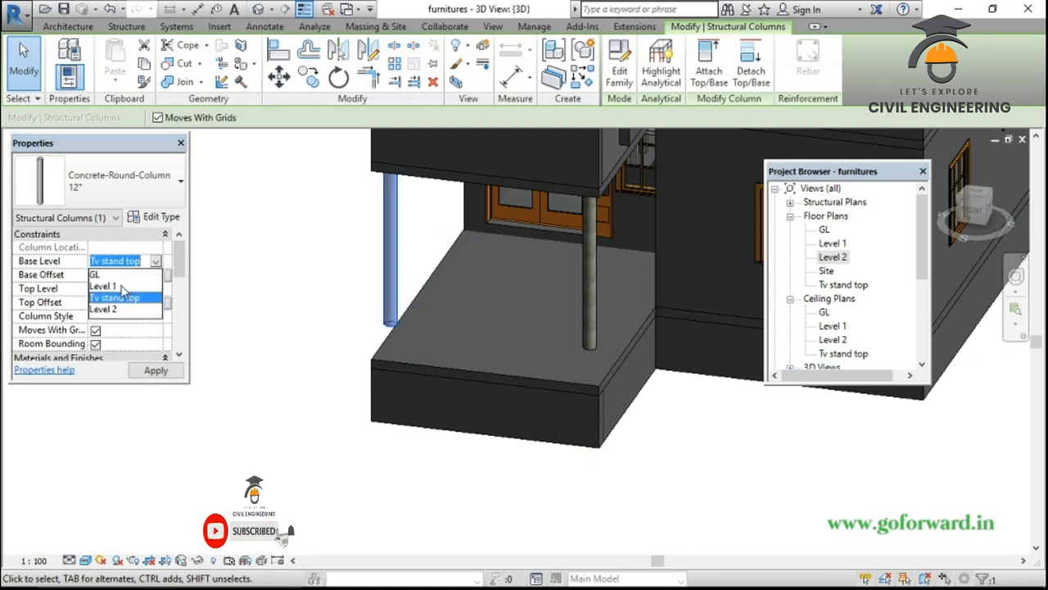
pyautogui.click(122, 287)
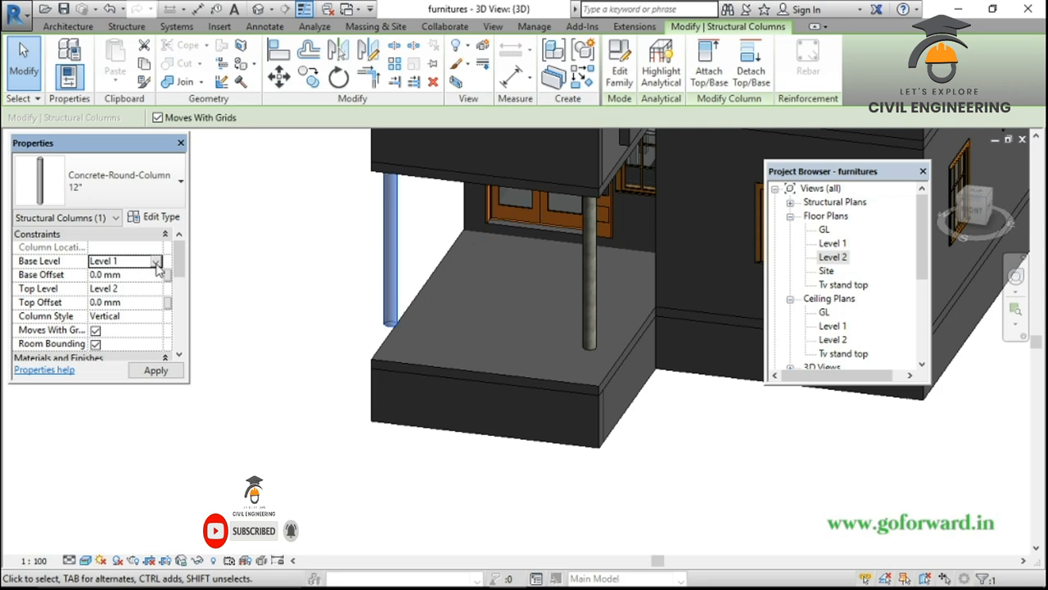
pyautogui.click(235, 304)
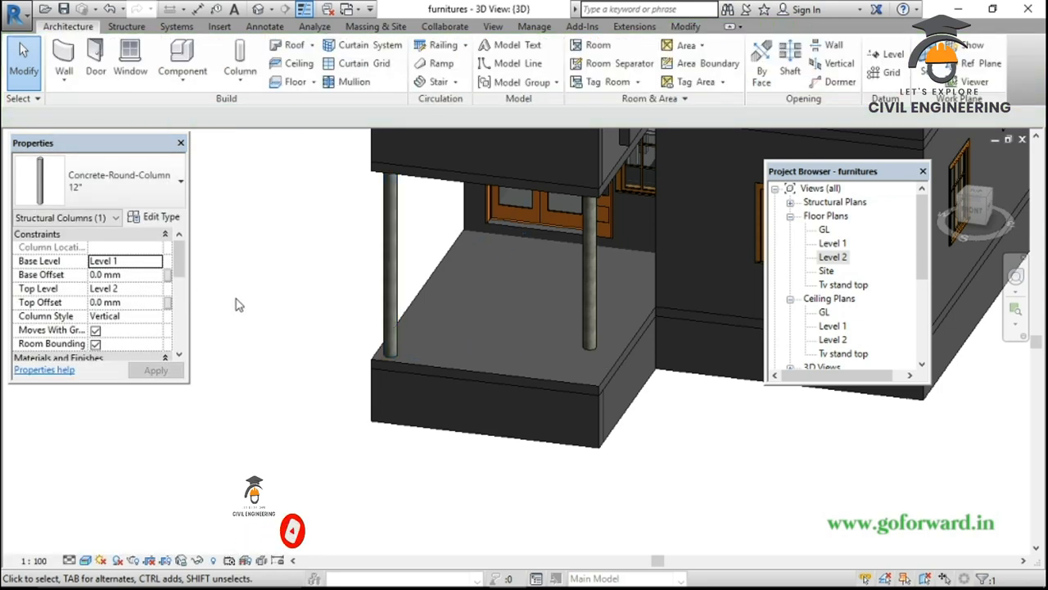
# Set the base level of the other round porch column, nearer the front wall with the window, to Level 1 and inspect the porch
pyautogui.click(585, 327)
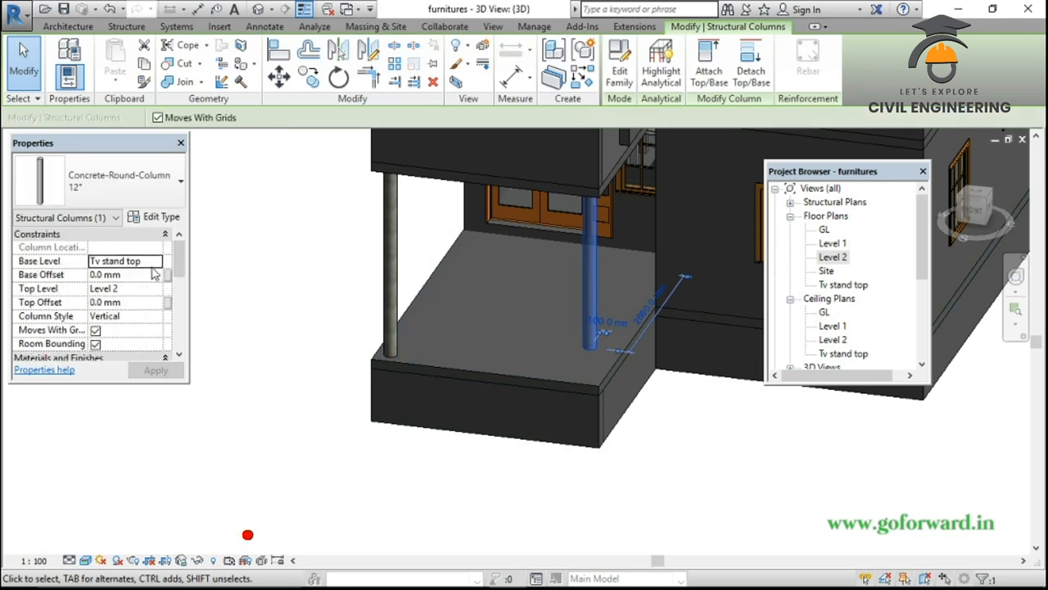
pyautogui.click(158, 267)
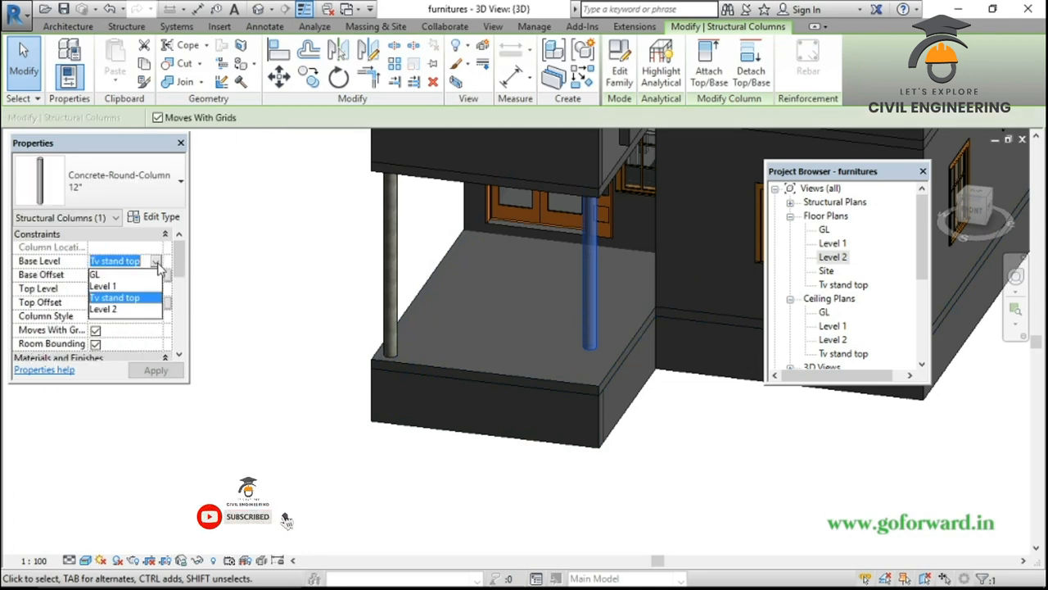
pyautogui.click(110, 285)
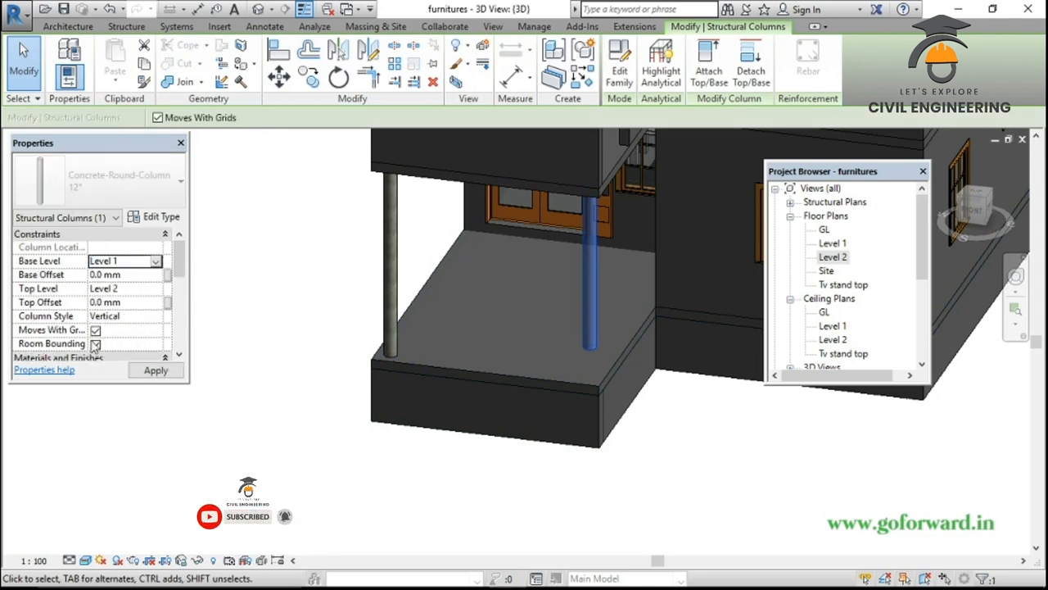
pyautogui.click(486, 510)
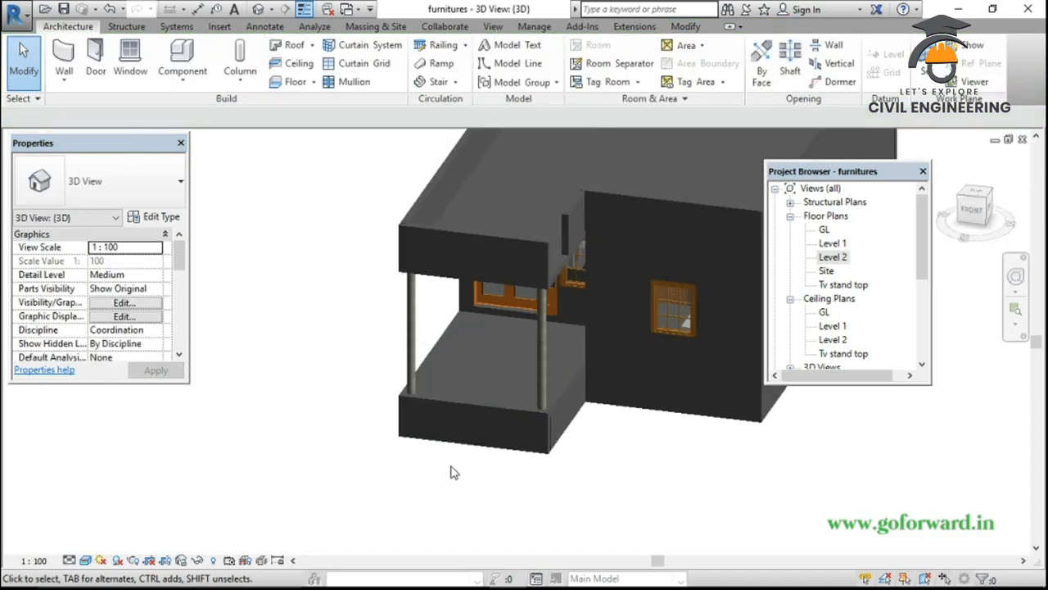
pyautogui.keyDown('shift'); pyautogui.moveTo(450, 472); pyautogui.dragTo(533, 536, button='middle'); pyautogui.keyUp('shift')
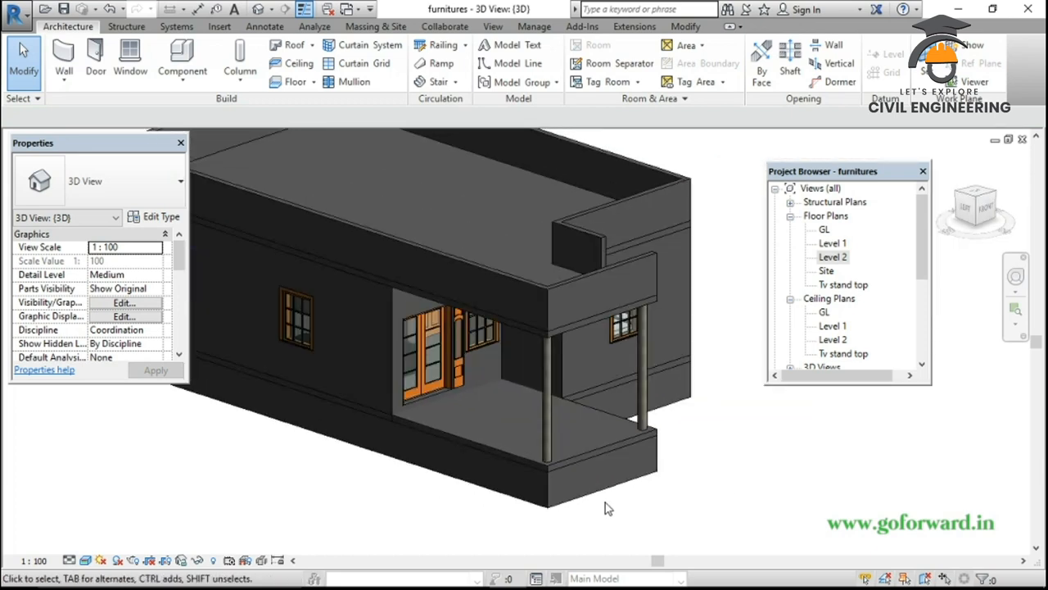
pyautogui.scroll(-4, 564, 513)
pyautogui.scroll(1, 533, 390)
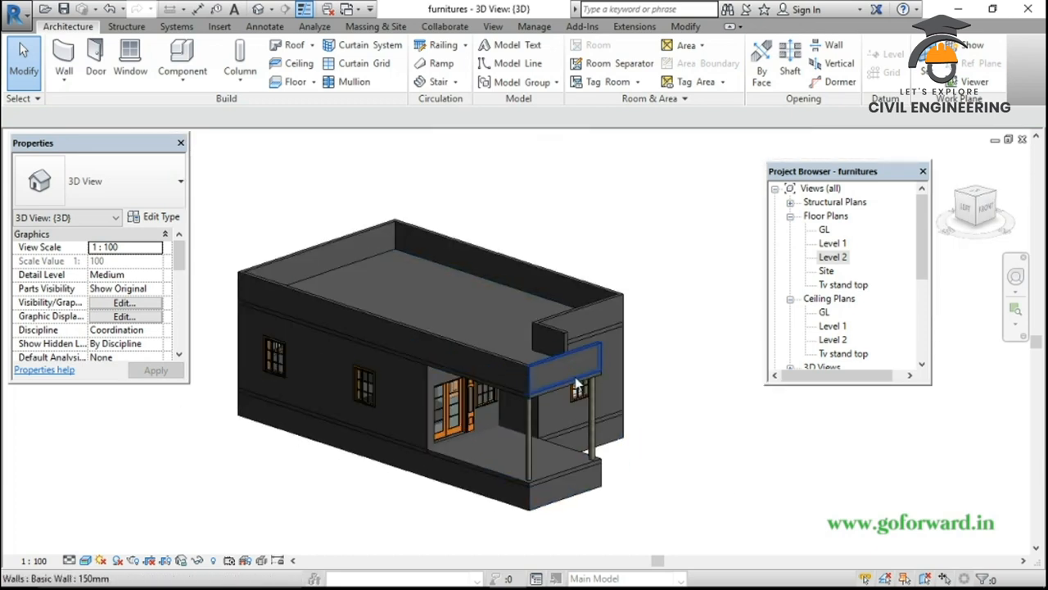